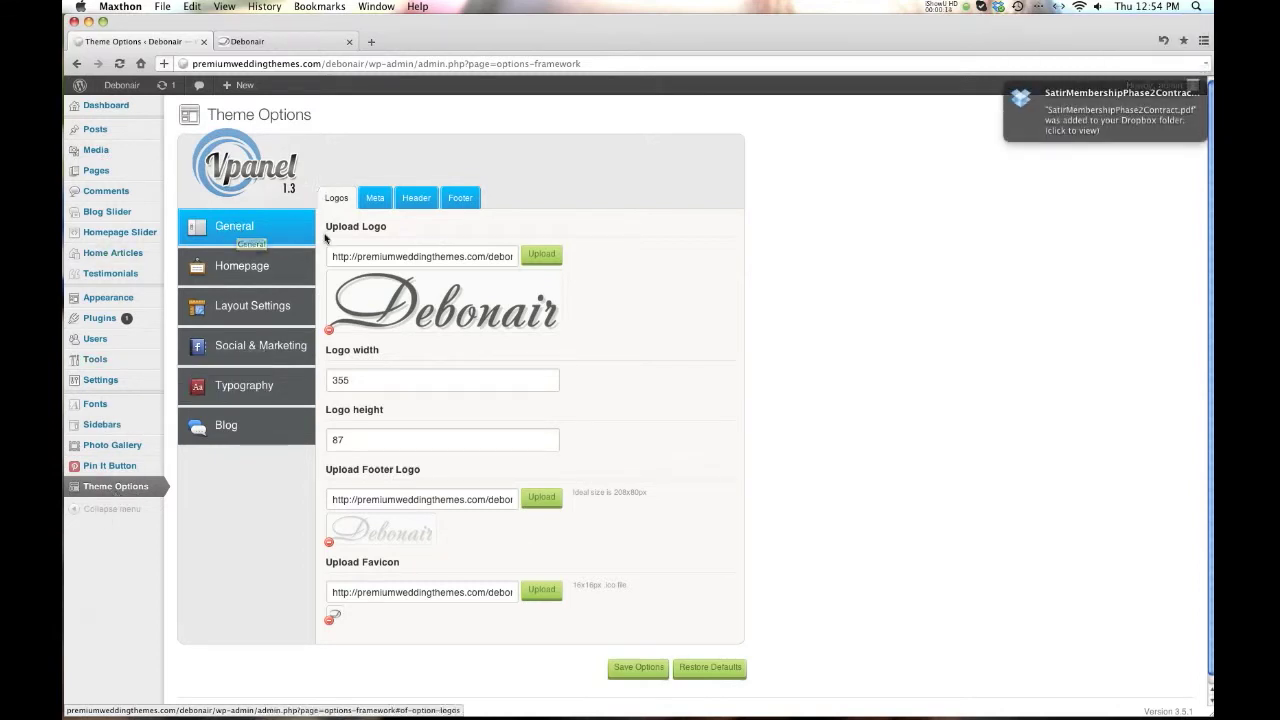
Compare the header and footer logo settings with the logos displayed on the live Debonair homepage.
left_click(1015, 90)
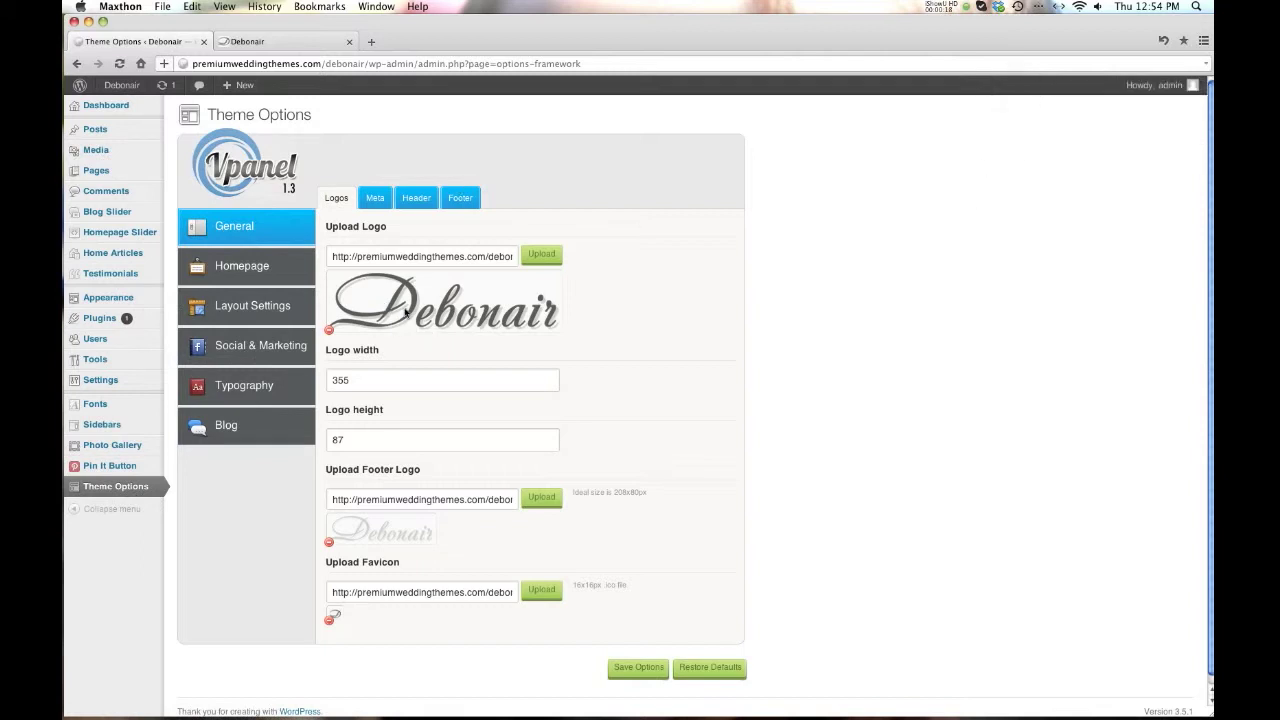
left_click(288, 40)
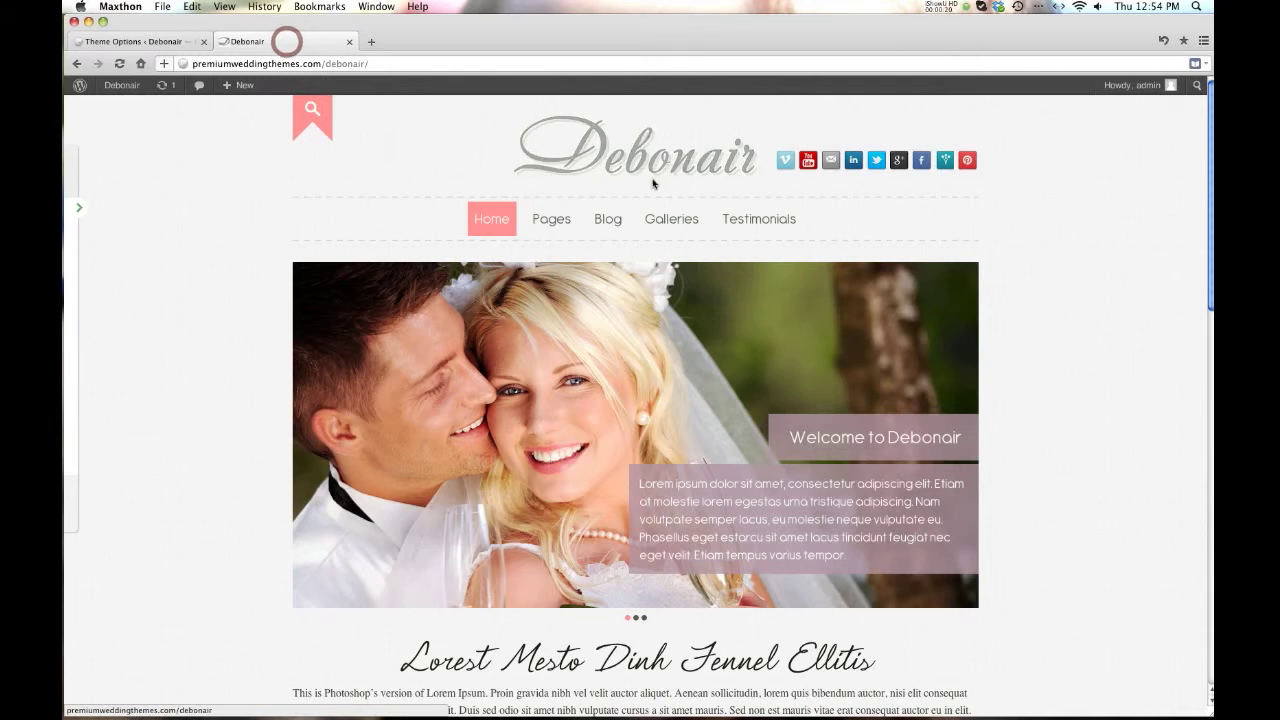
left_click(178, 42)
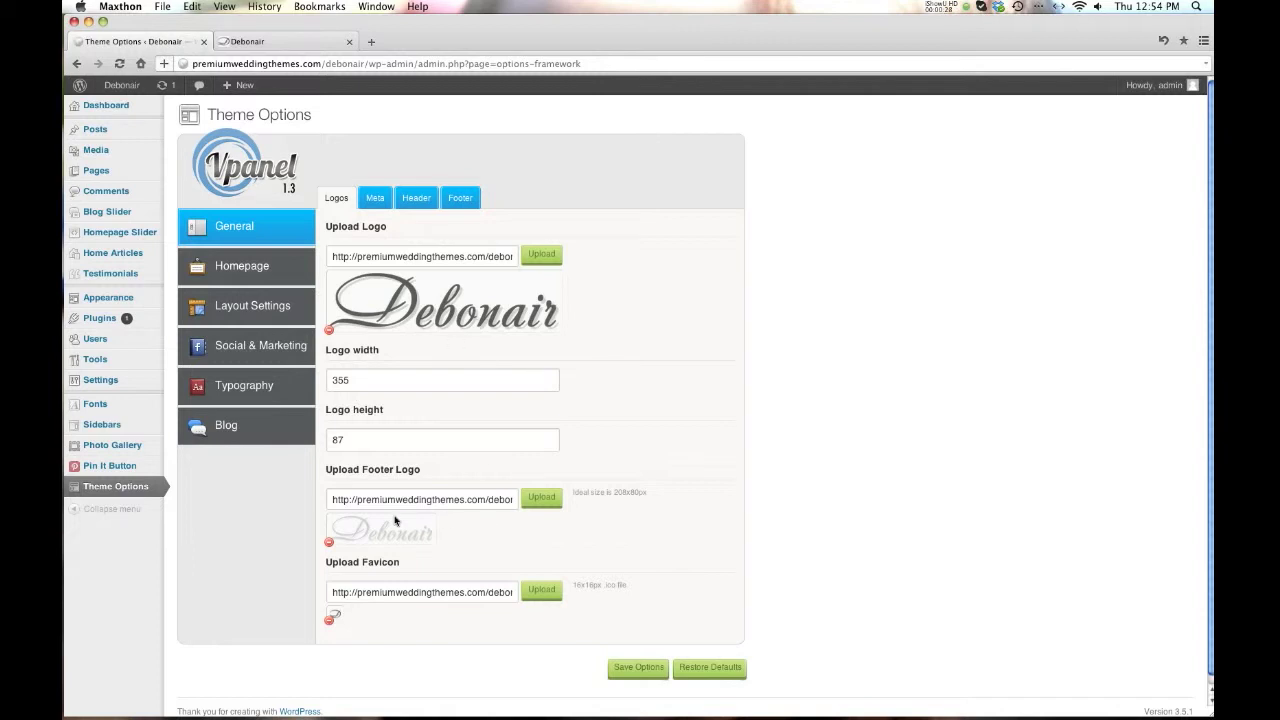
left_click(257, 48)
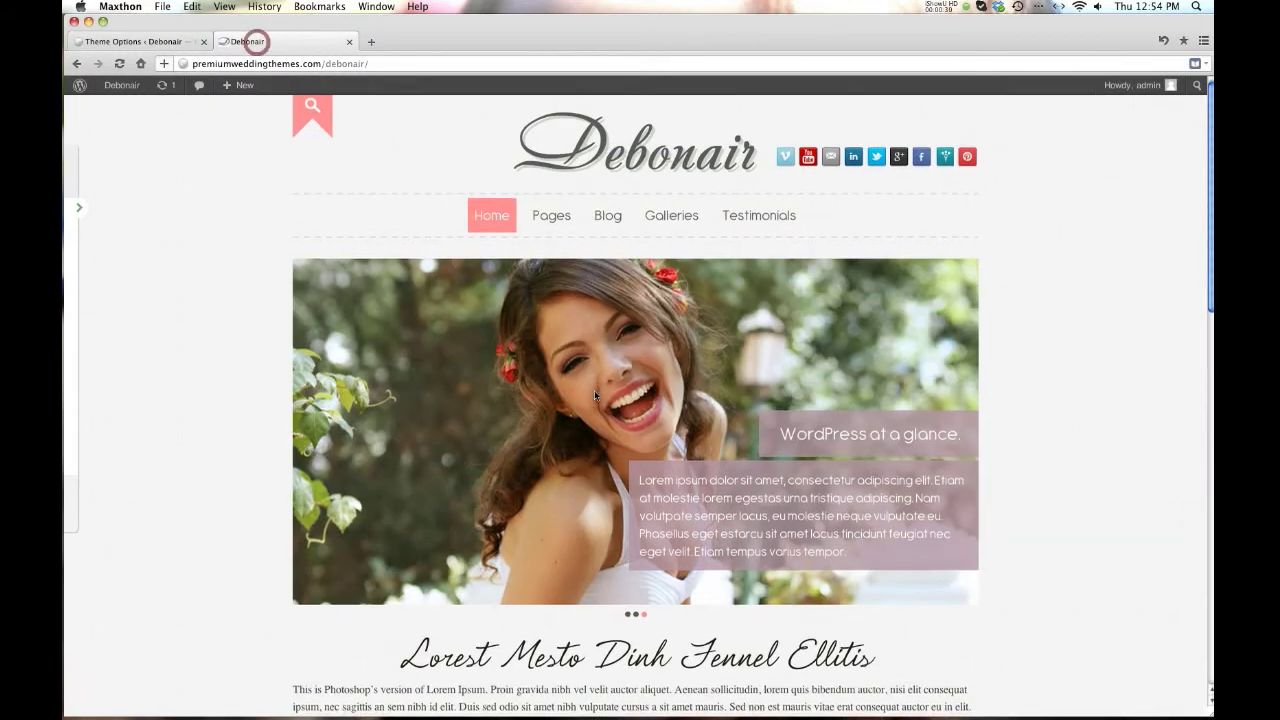
scroll(596, 390, "down", 10)
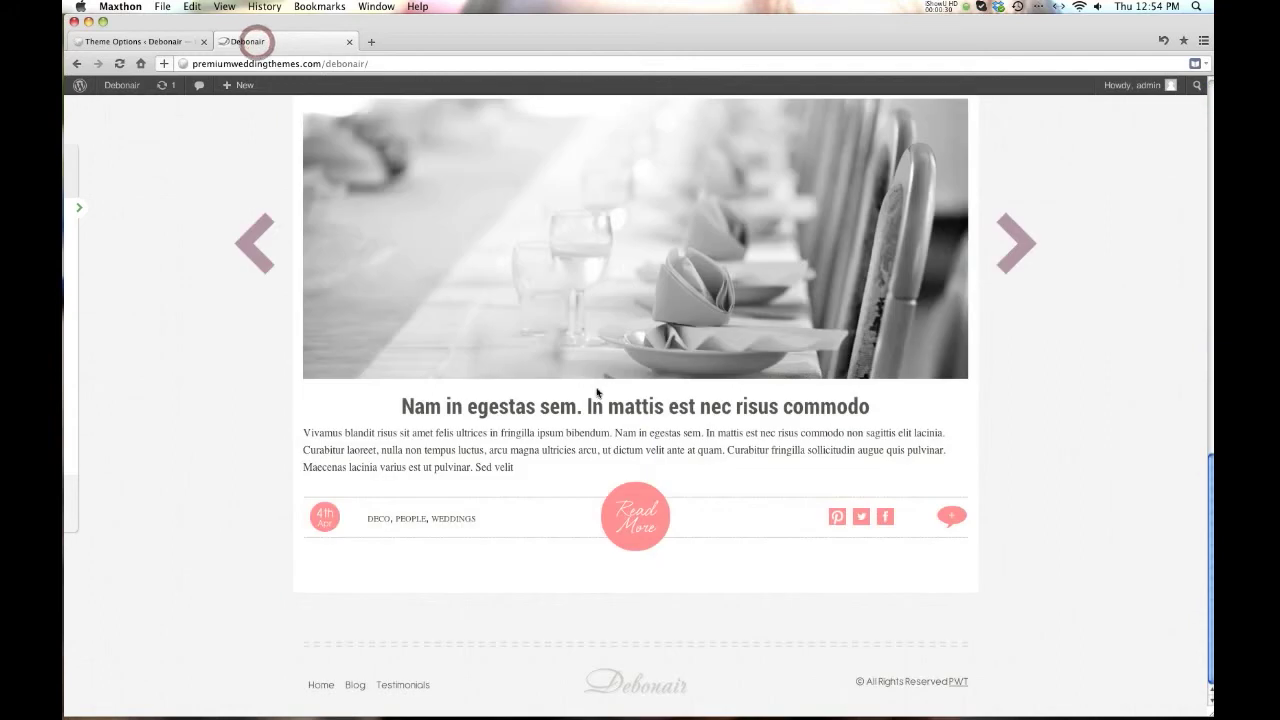
left_click(167, 44)
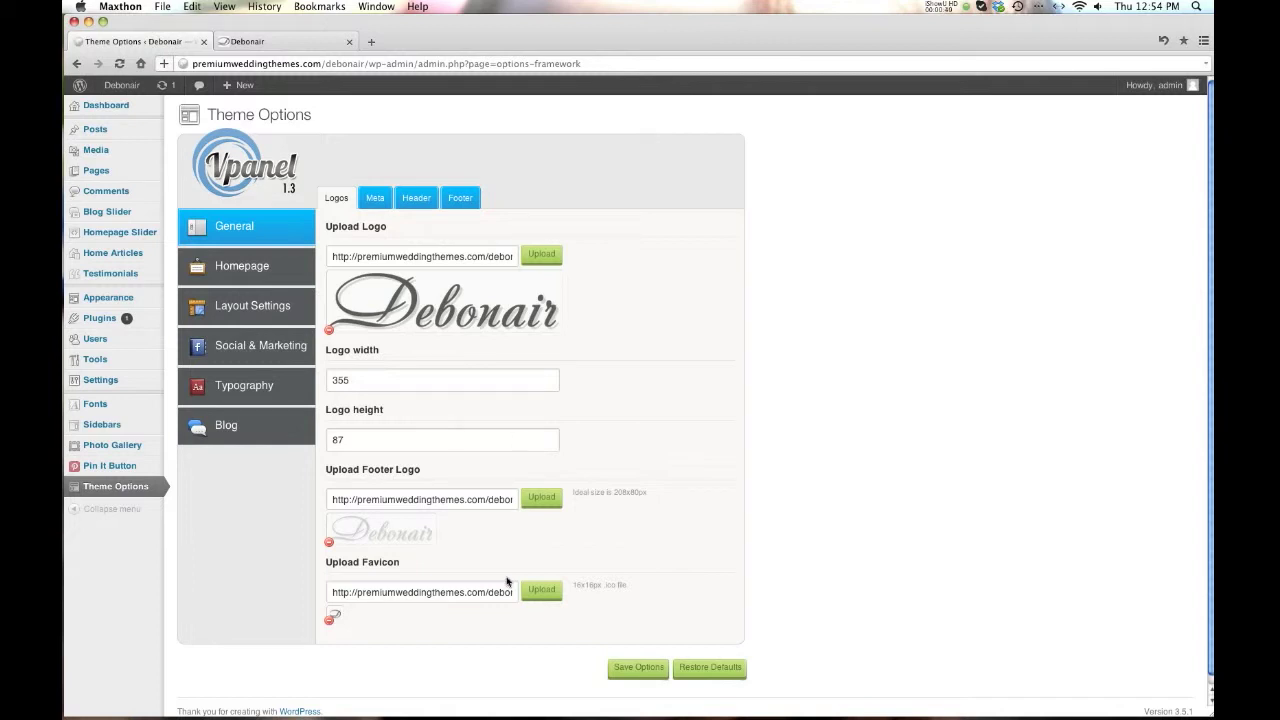
Examine the copyright text in the general footer options.
scroll(368, 217, "down", 1)
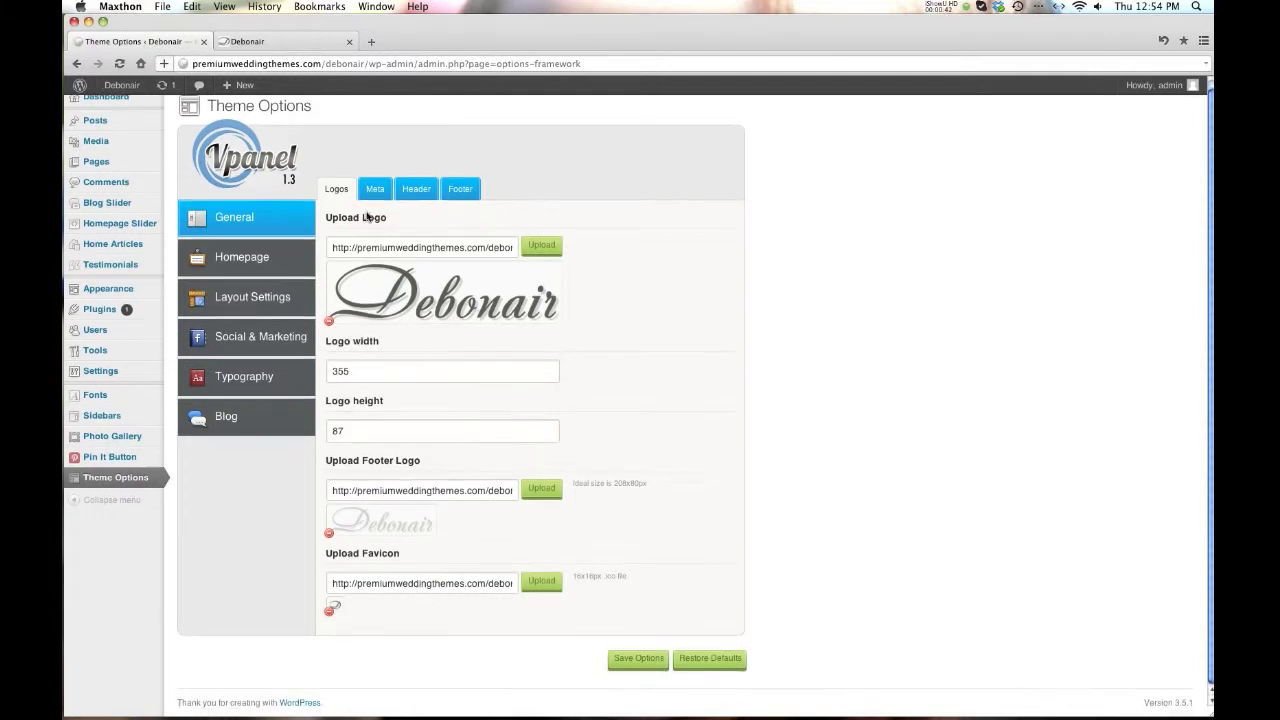
scroll(373, 211, "up", 1)
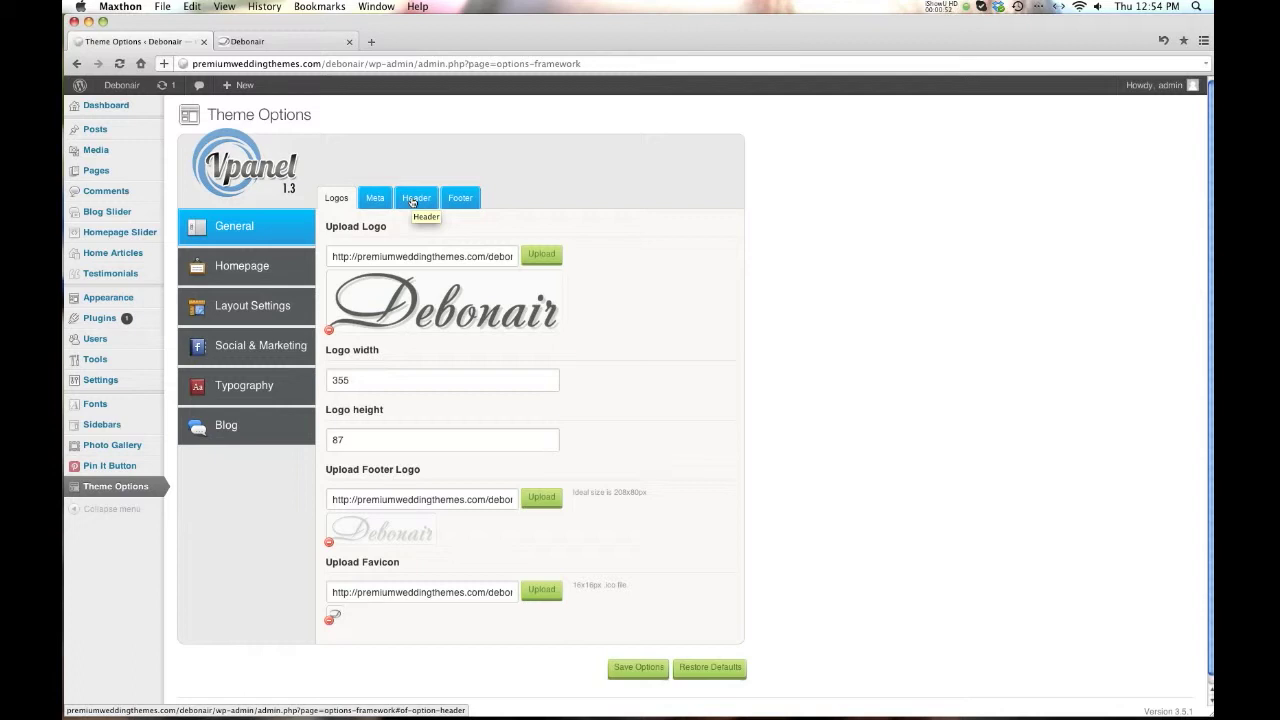
left_click(450, 199)
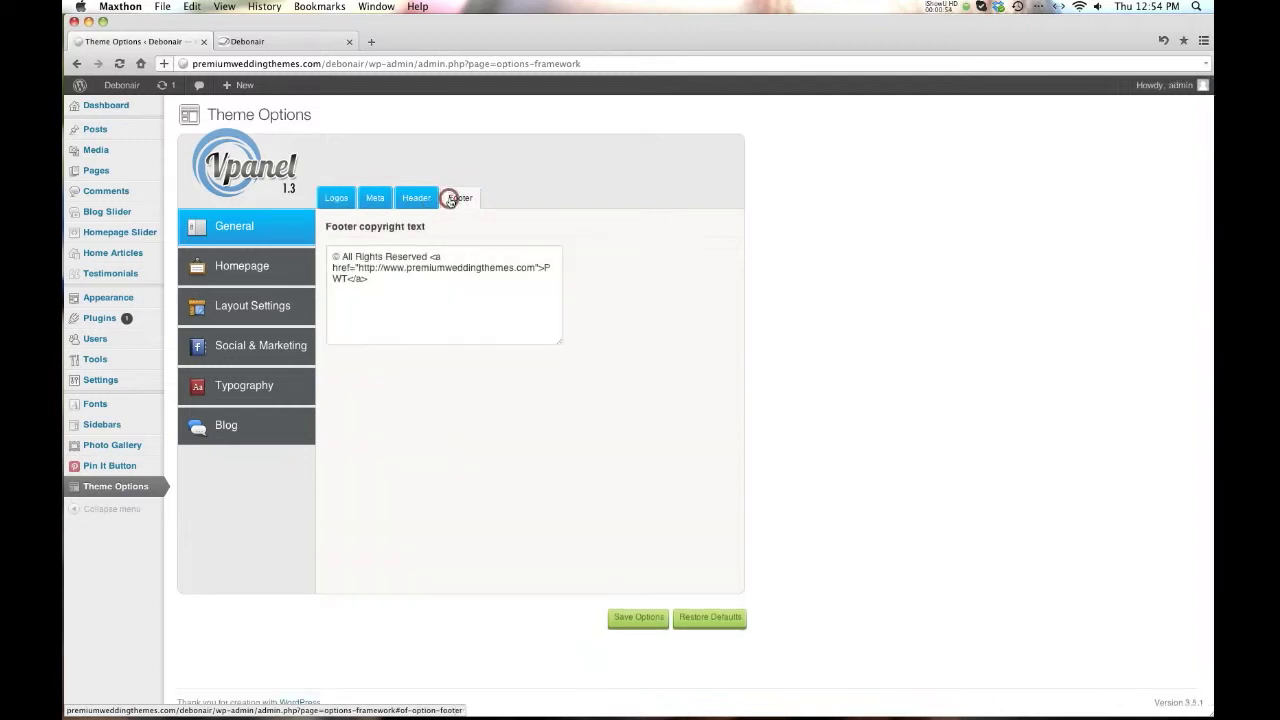
triple_click(372, 281)
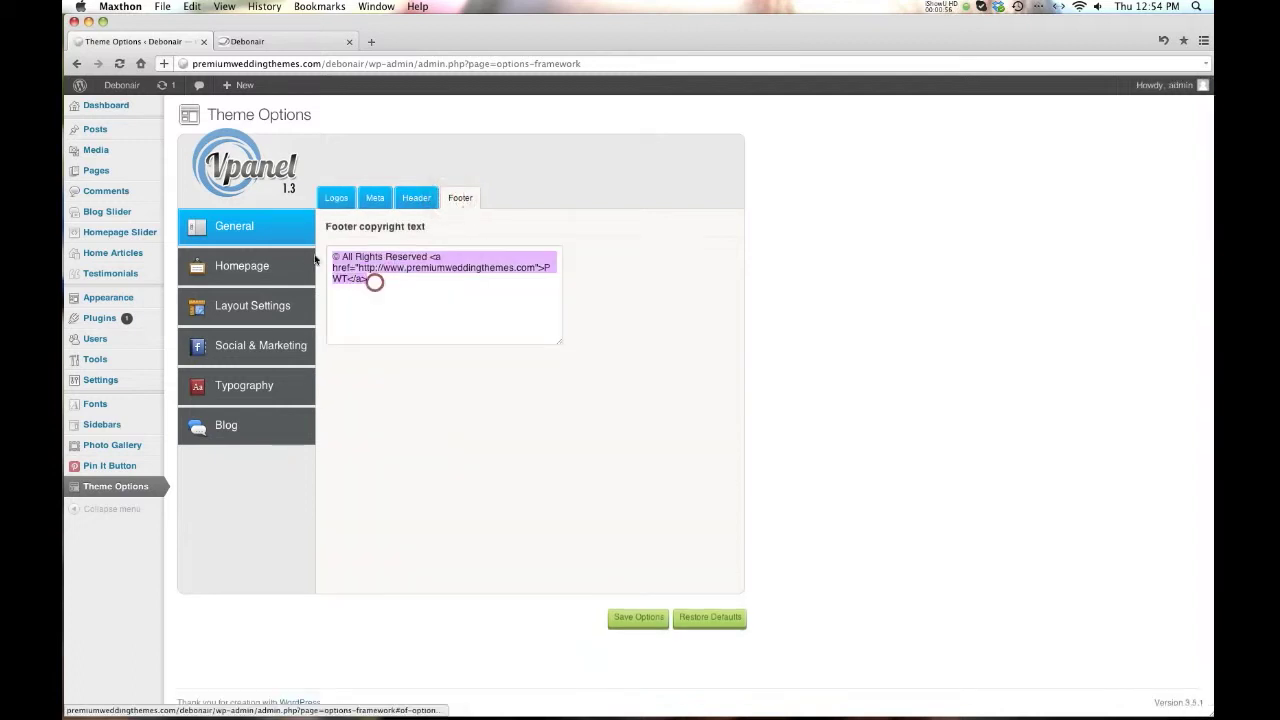
Open the homepage show/hide settings and review the slider, intro text, articles and blog sections on the live homepage.
left_click(252, 266)
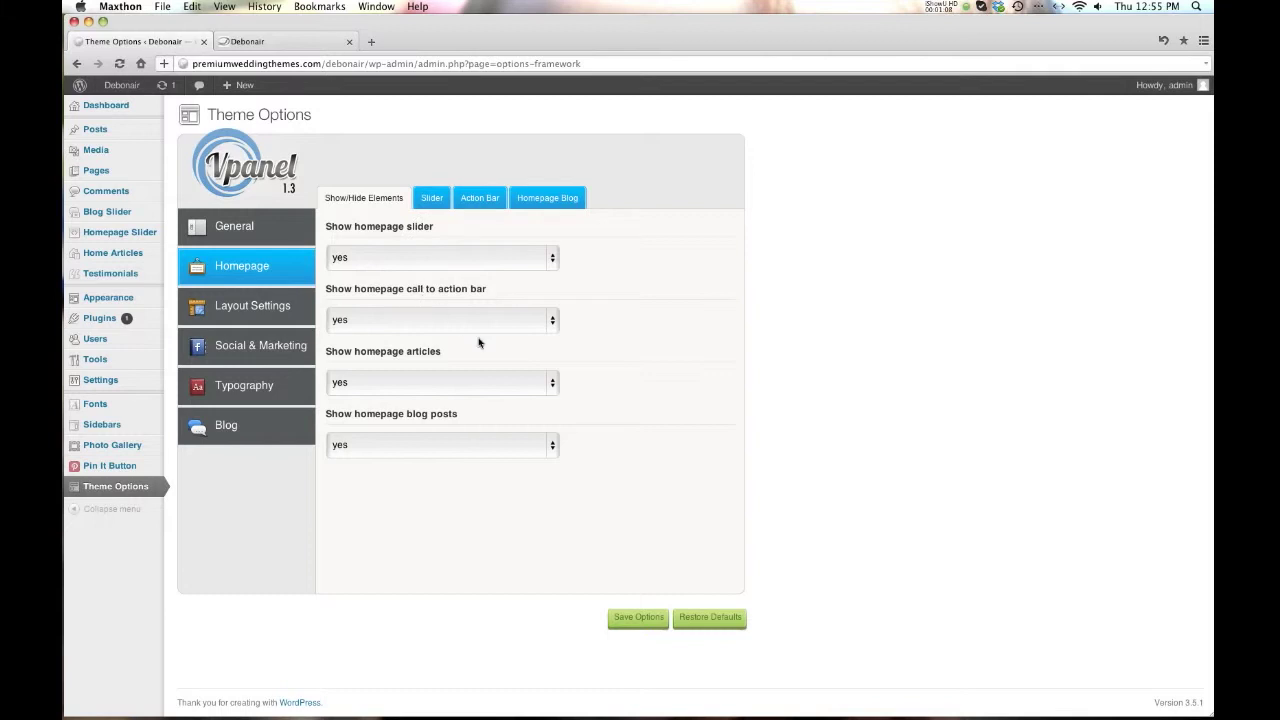
left_click(280, 43)
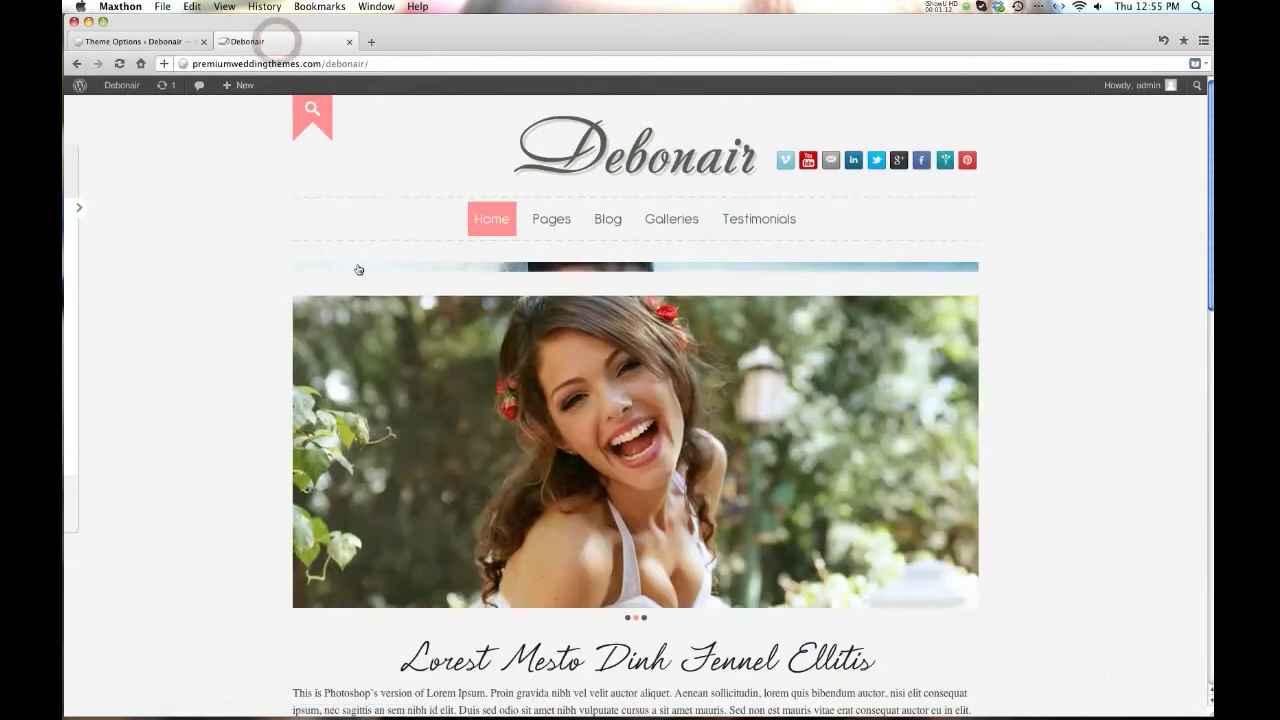
scroll(478, 383, "down", 5)
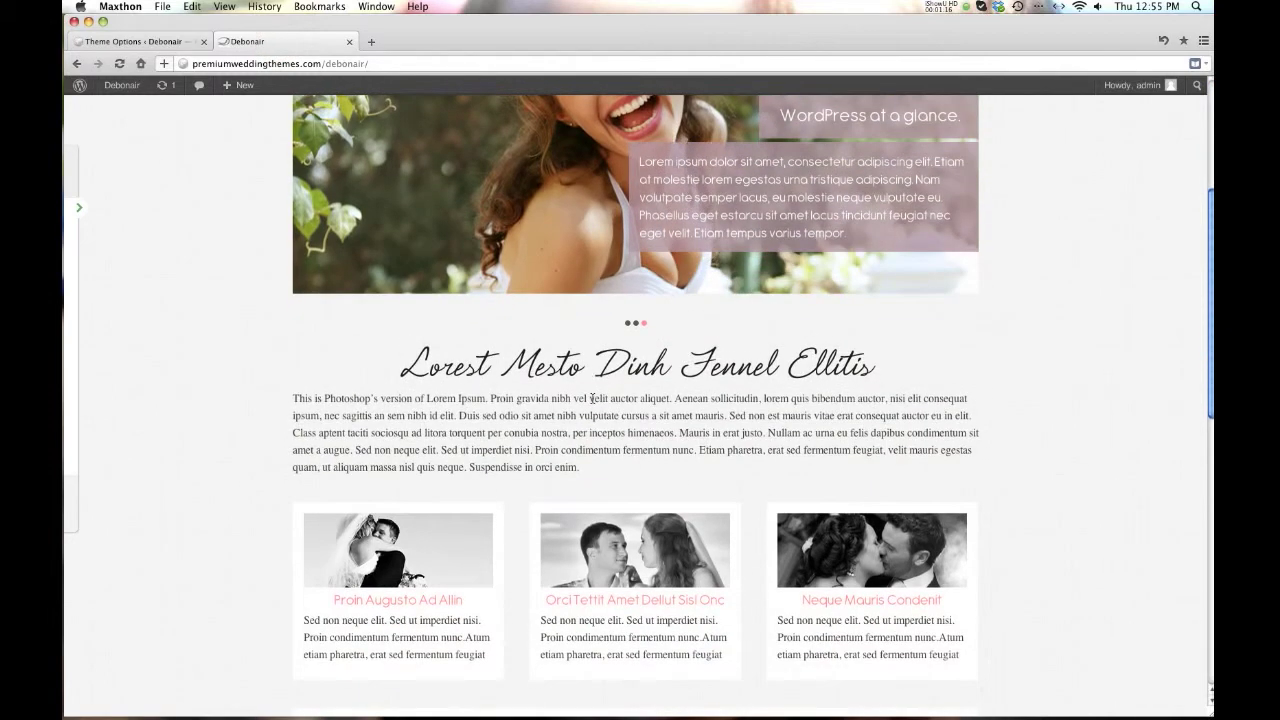
scroll(604, 383, "down", 3)
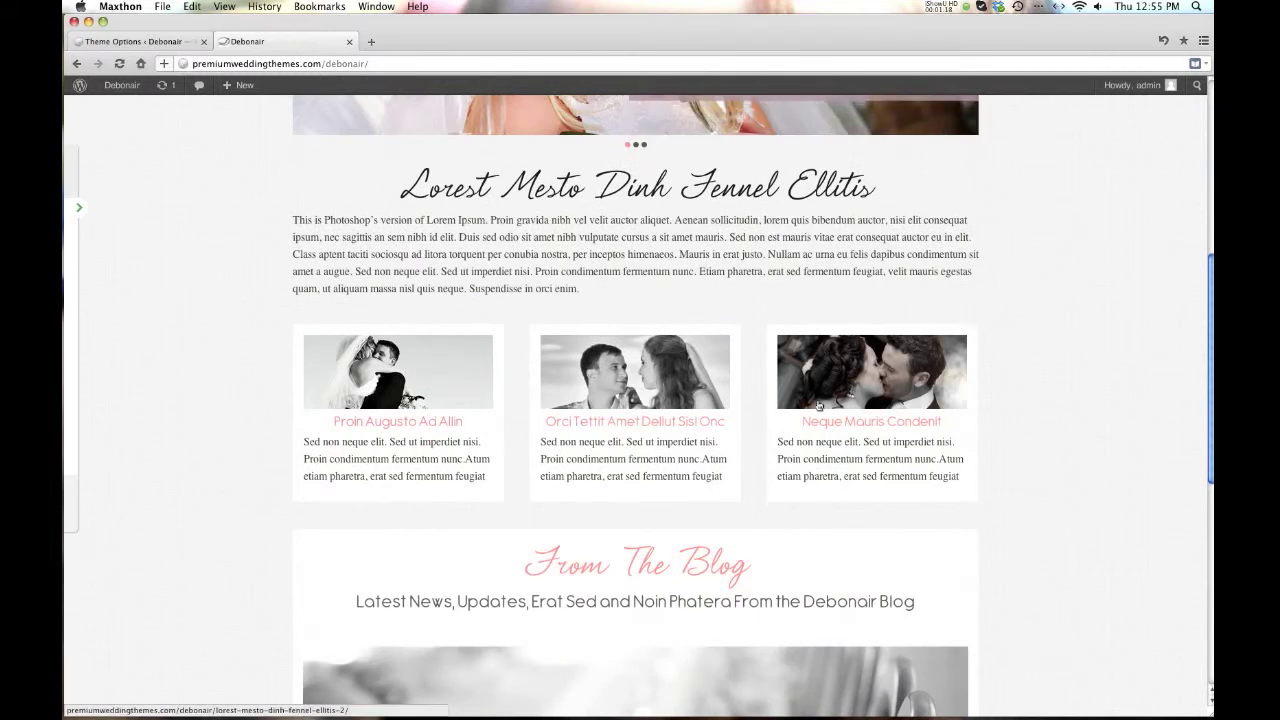
scroll(818, 406, "down", 2)
Set both homepage blog posts and homepage articles to no in the theme options and save them.
left_click(137, 41)
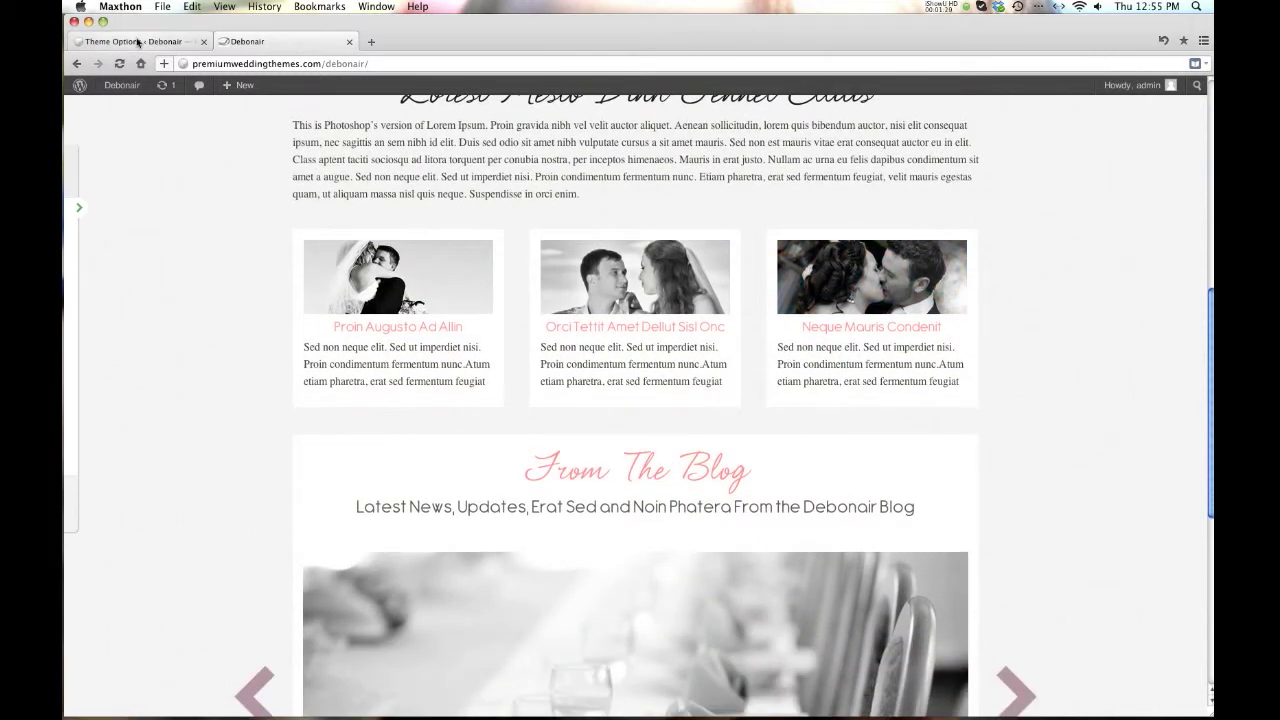
left_click(477, 443)
left_click(477, 455)
left_click(427, 378)
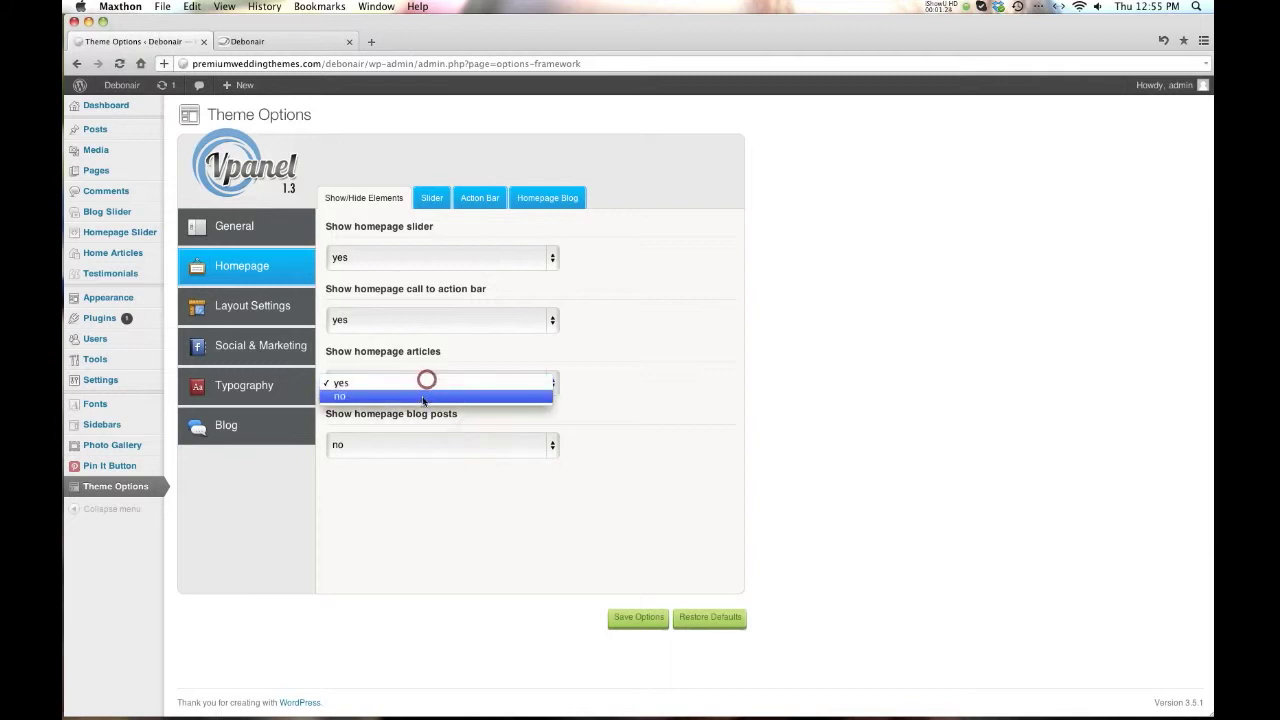
left_click(426, 400)
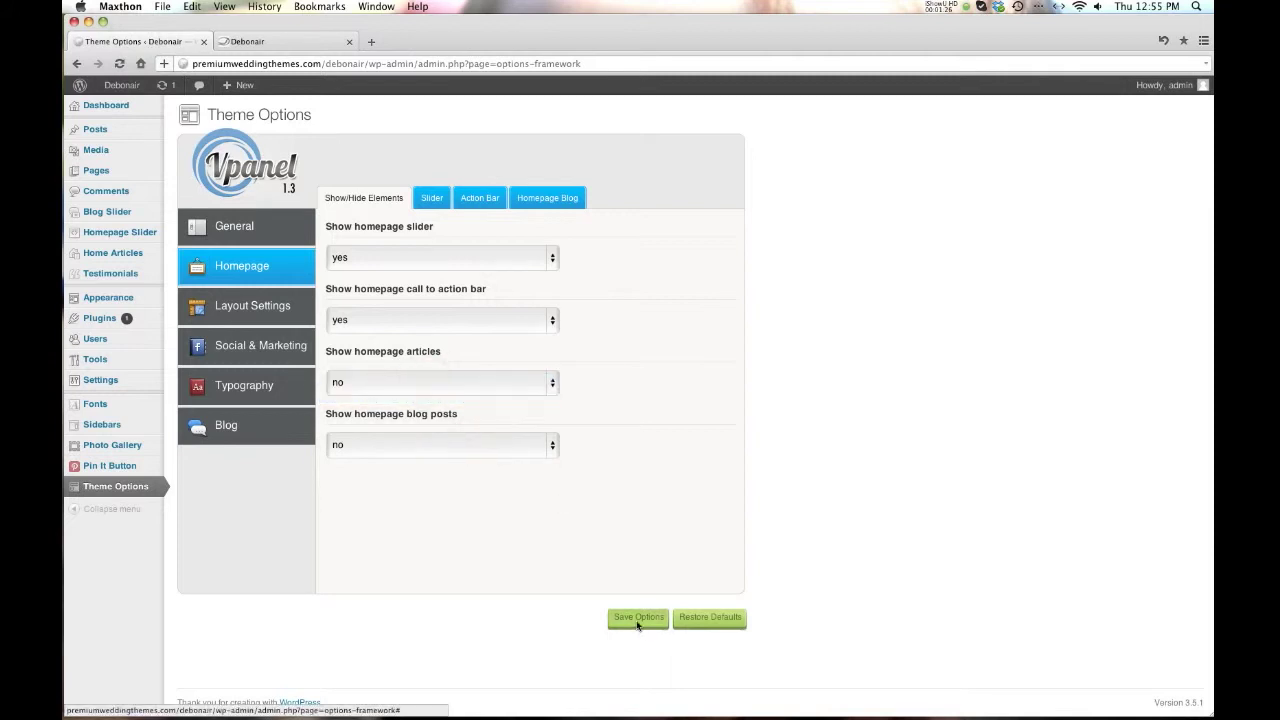
left_click(638, 620)
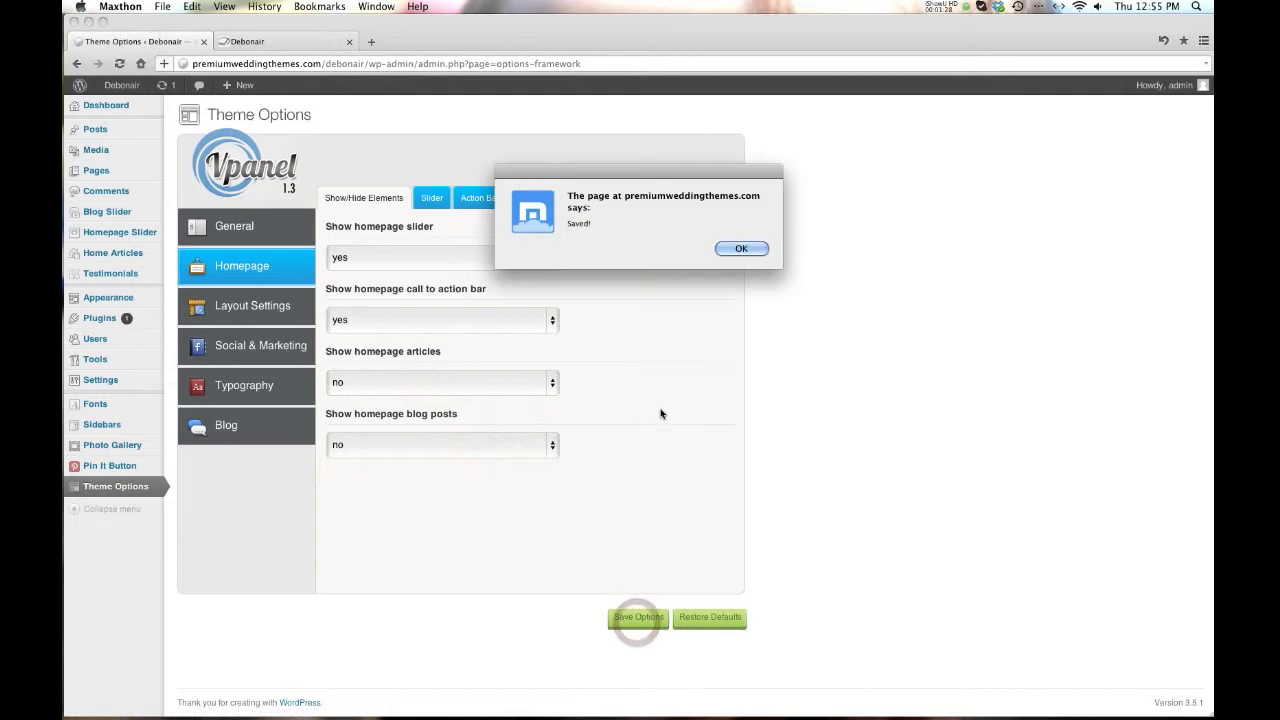
left_click(729, 250)
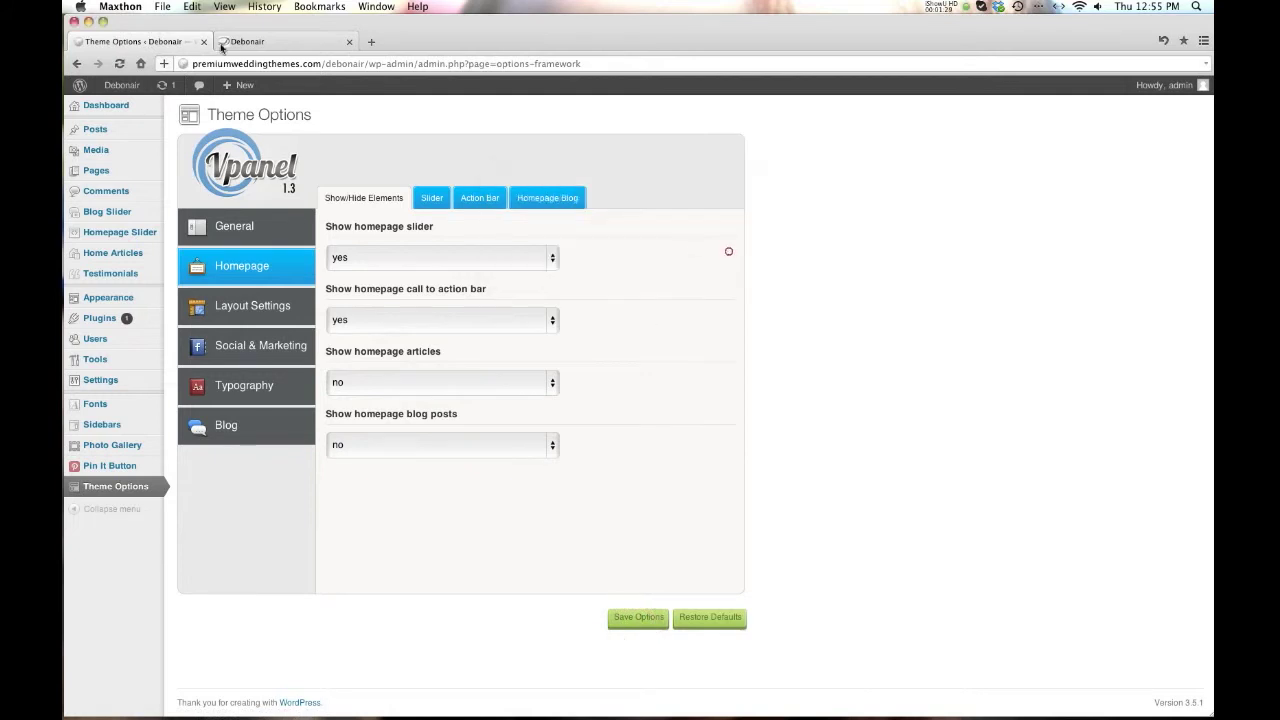
Reload the live homepage to check which sections are shown, and return to the theme options.
left_click(238, 42)
left_click(118, 63)
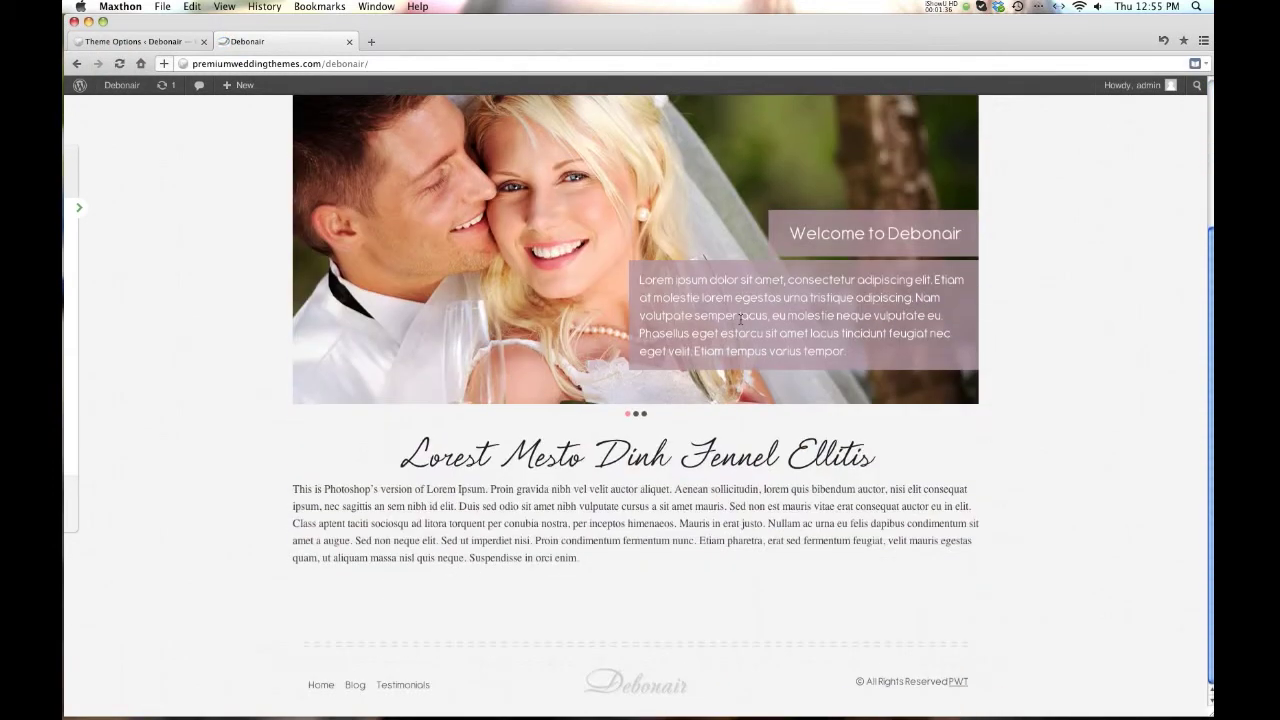
left_click(150, 41)
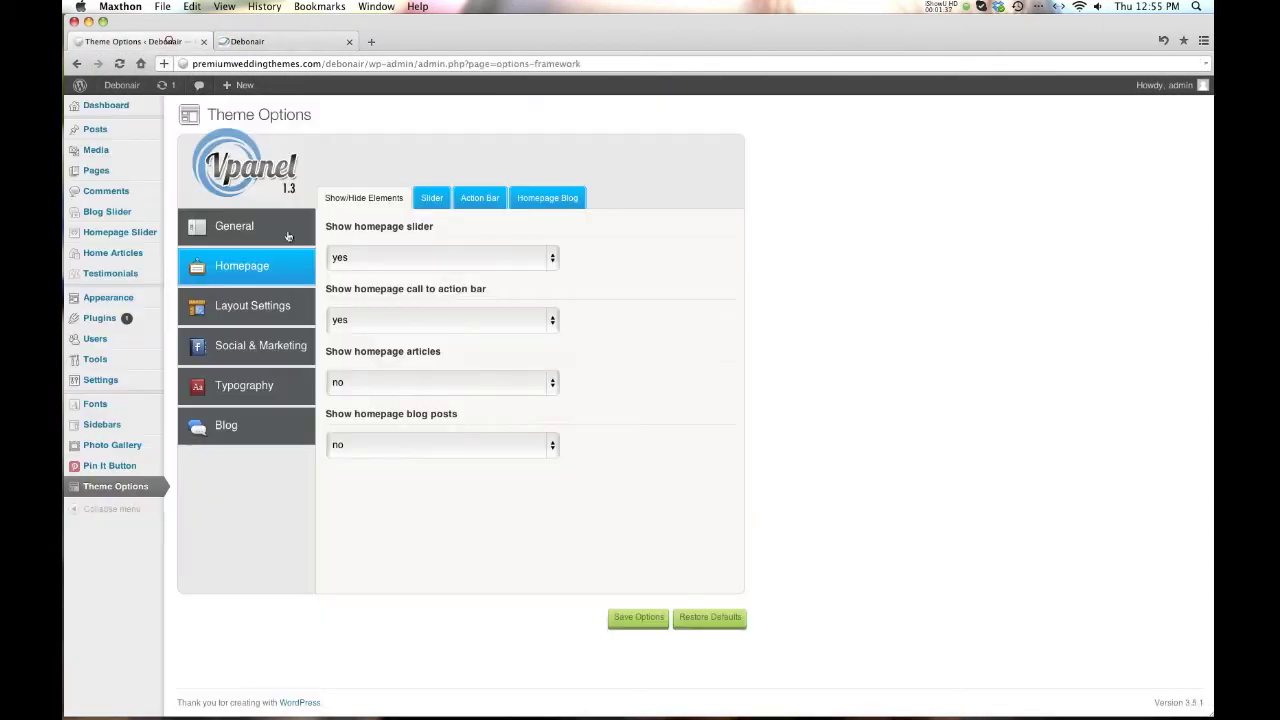
Set homepage articles and homepage blog posts back to yes and save the options.
left_click(404, 386)
left_click(395, 369)
left_click(389, 449)
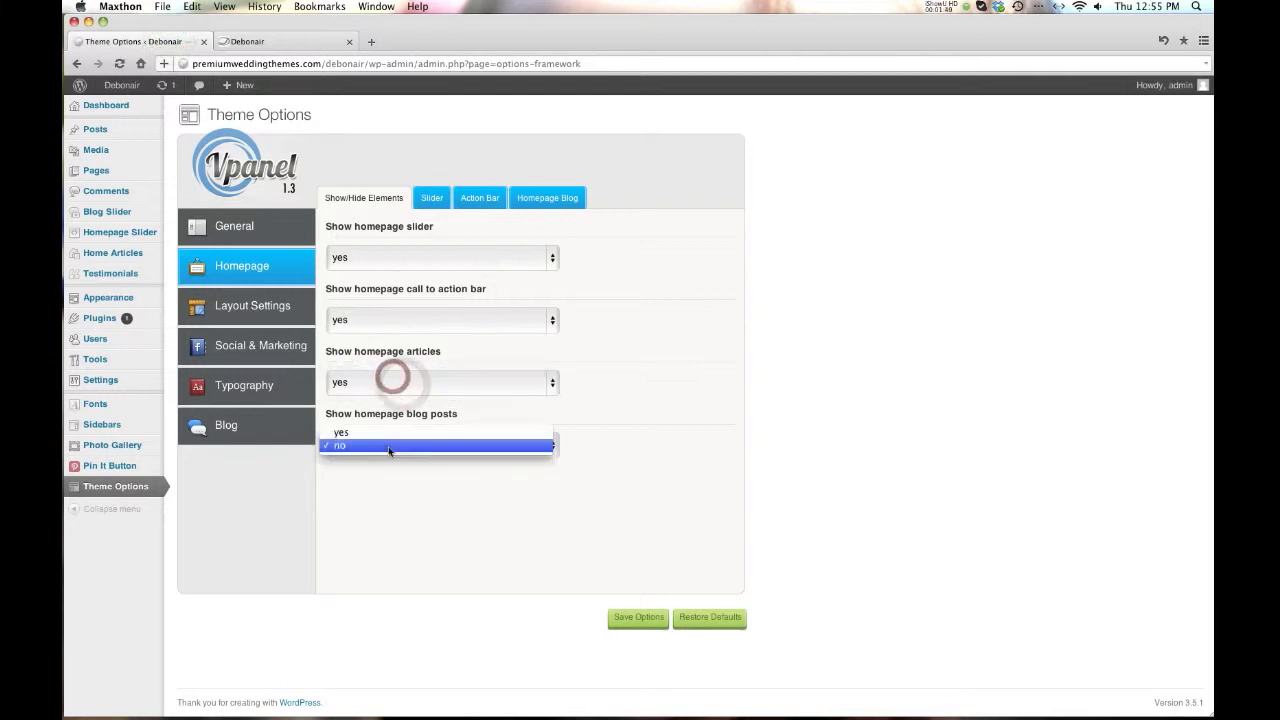
left_click(388, 433)
left_click(637, 617)
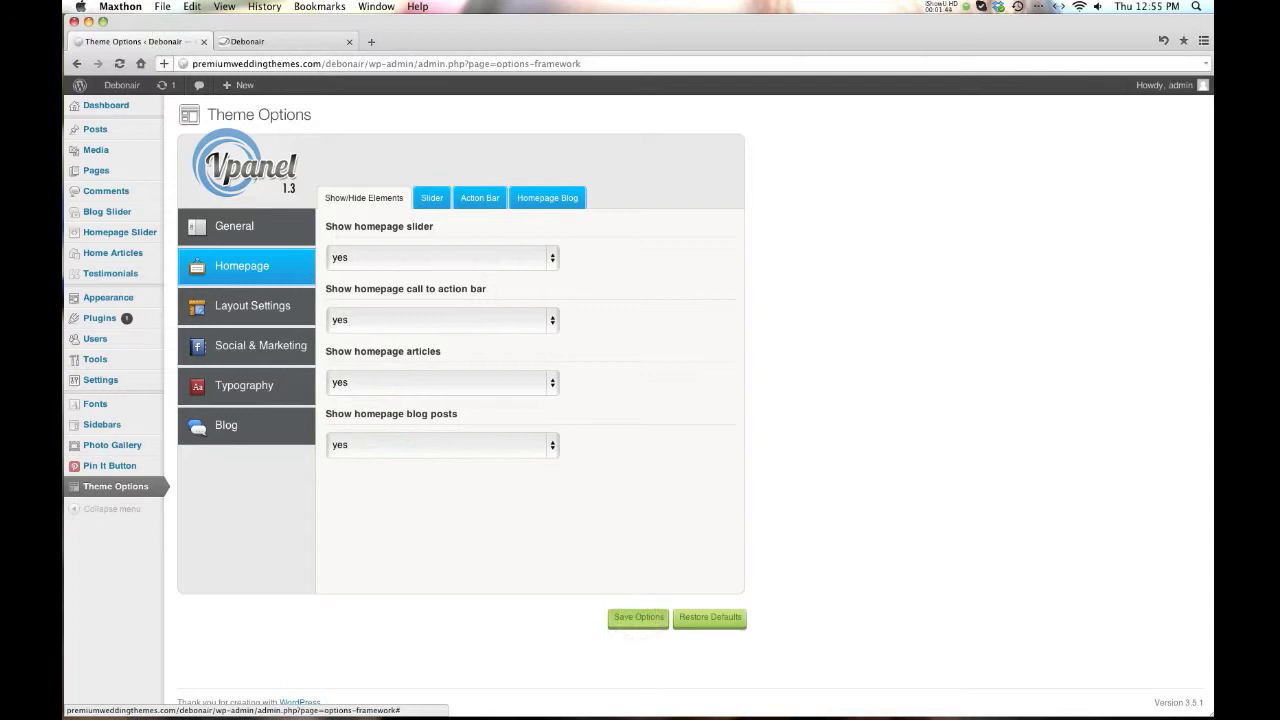
left_click(744, 250)
left_click(432, 384)
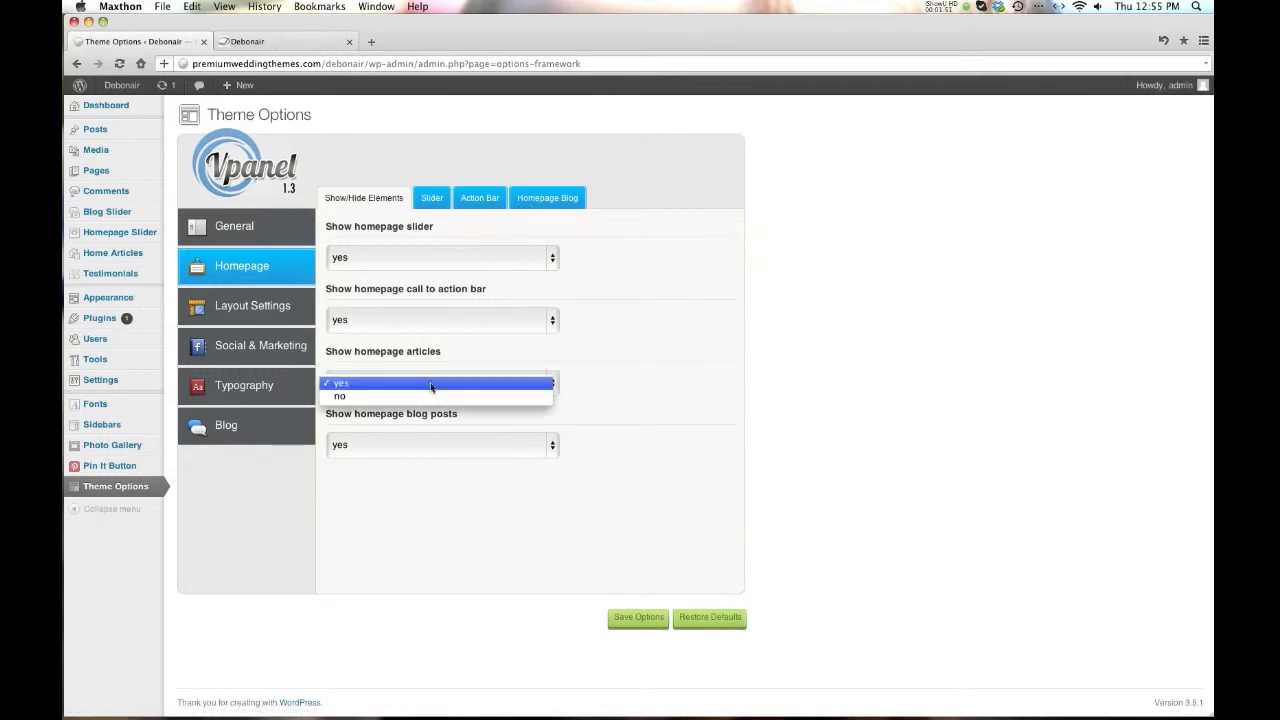
left_click(413, 319)
left_click(395, 334)
left_click(395, 330)
left_click(380, 309)
left_click(397, 380)
left_click(396, 372)
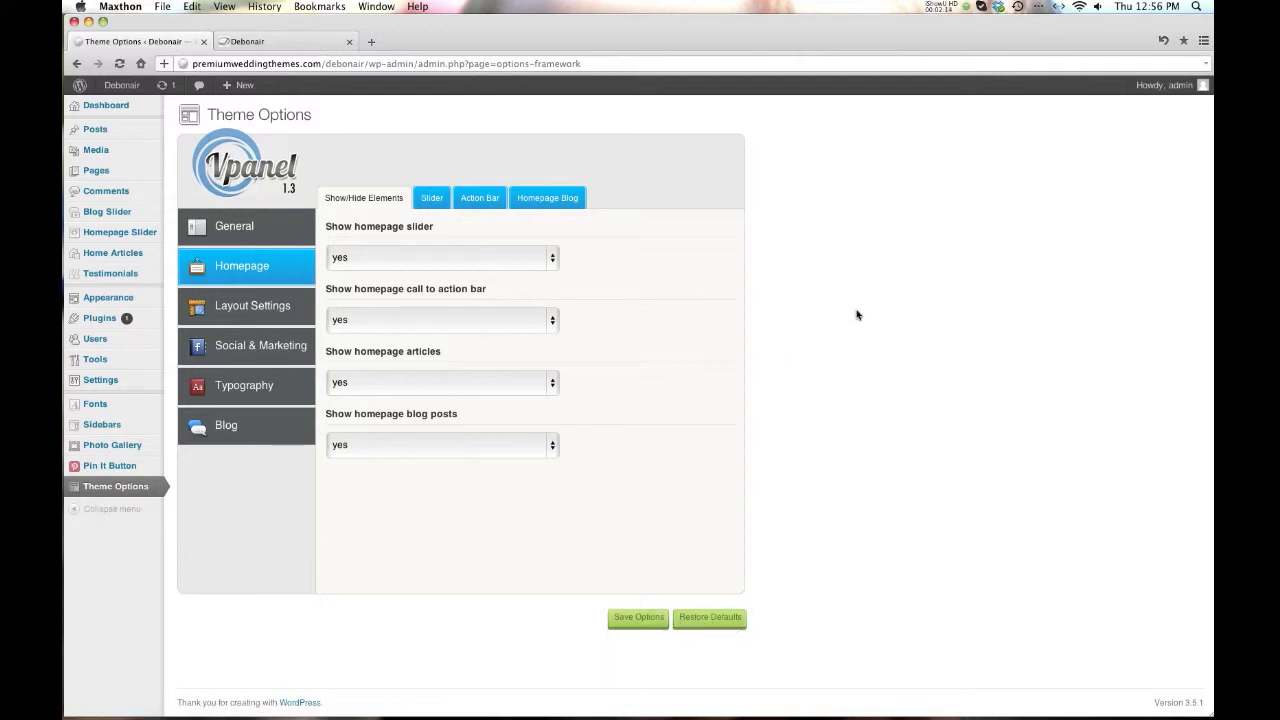
Open the homepage slider settings and examine the available slider types.
left_click(431, 197)
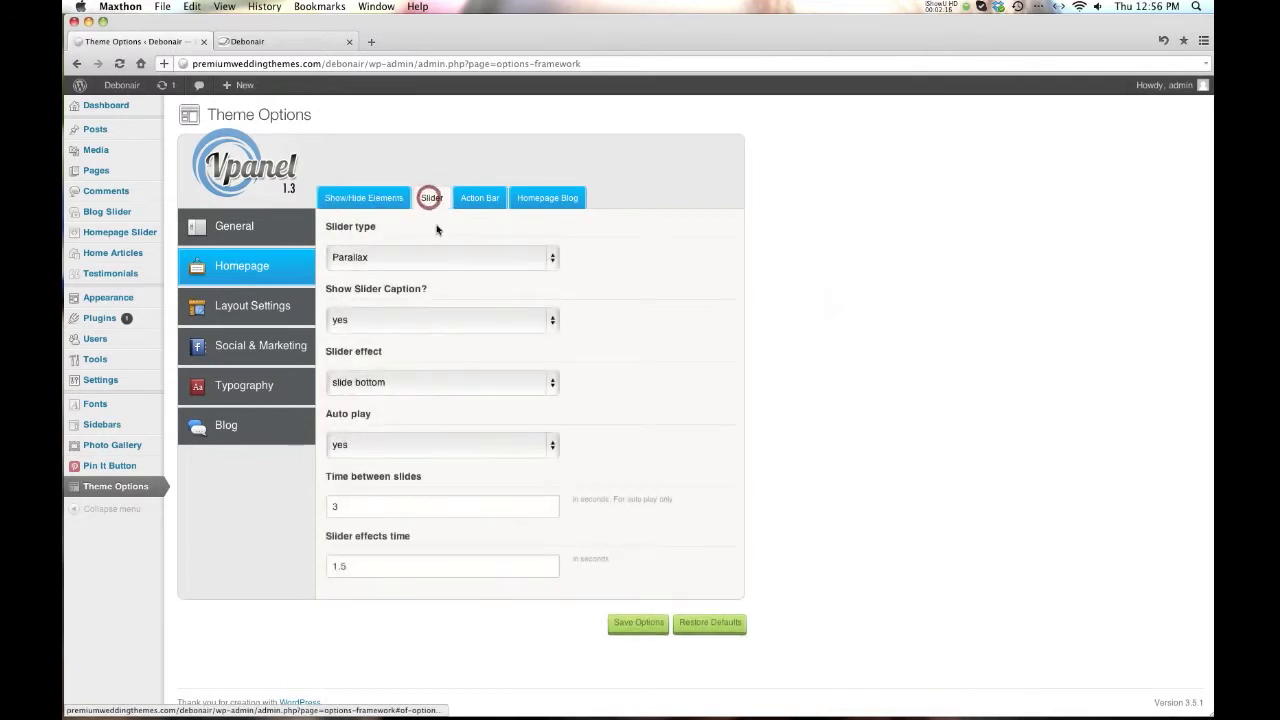
left_click(427, 258)
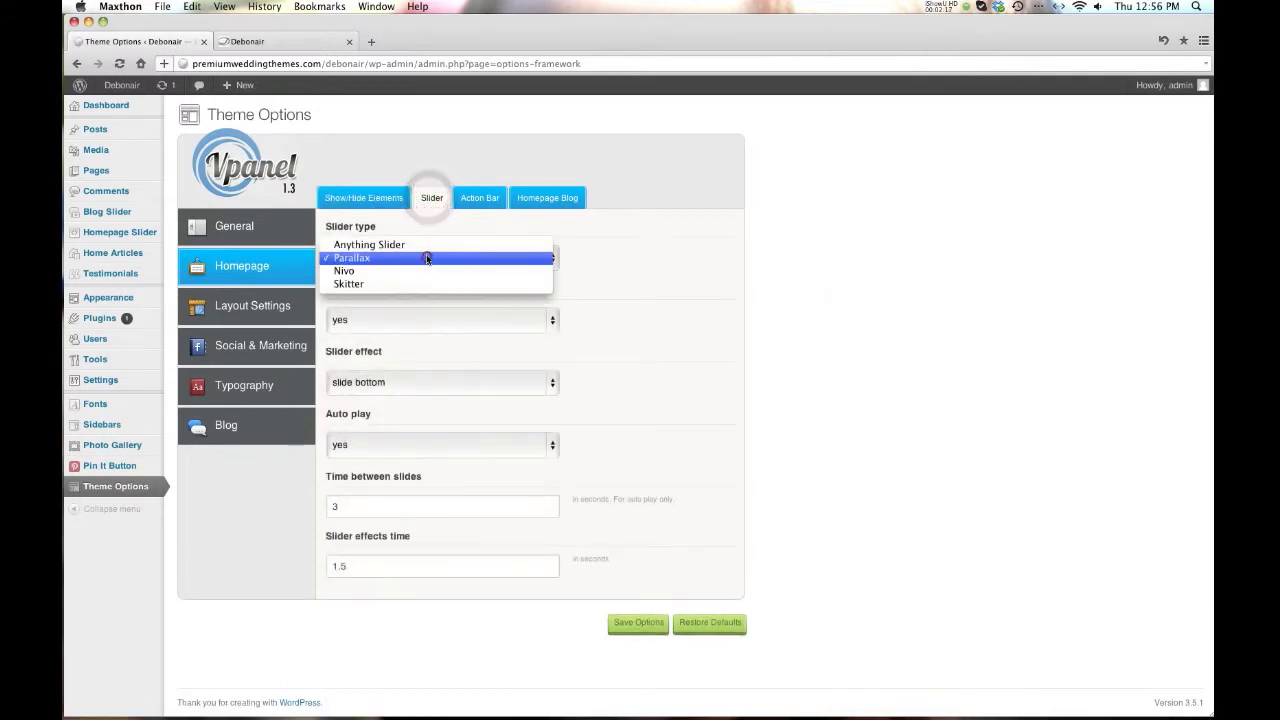
left_click(668, 247)
Set the slider type to Nivo and its slider effect to sliceDown.
left_click(355, 262)
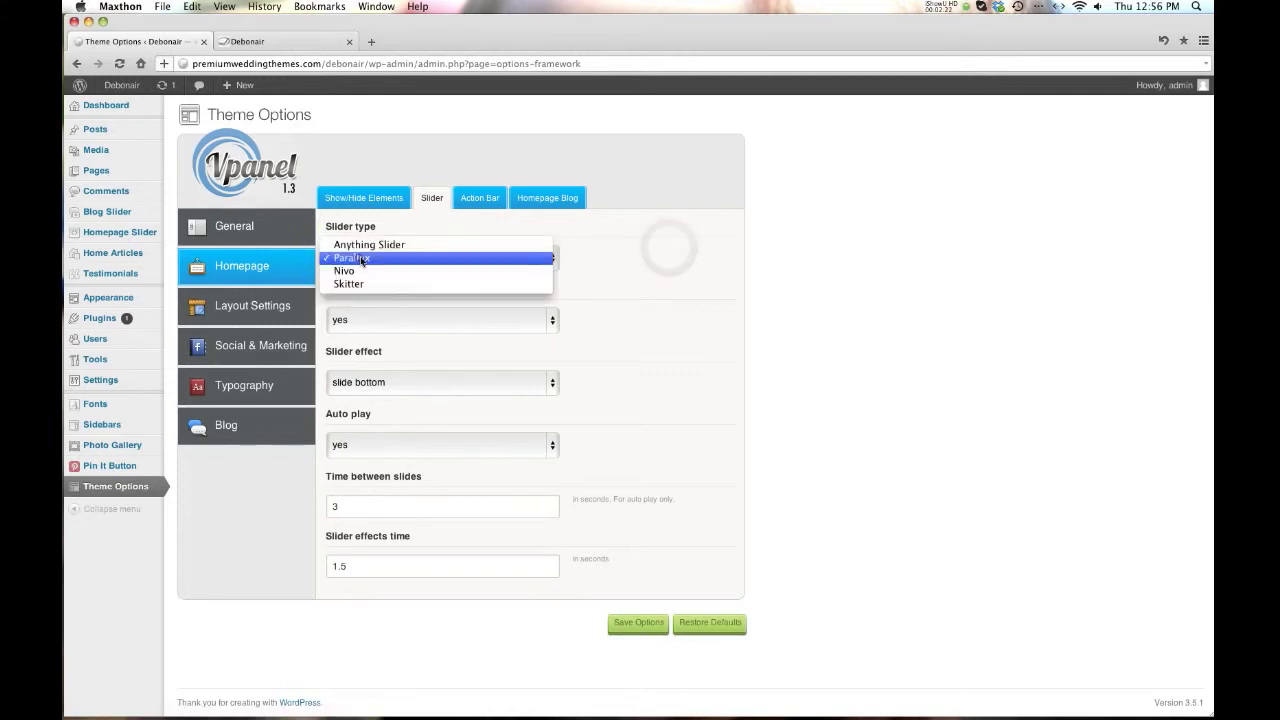
left_click(356, 271)
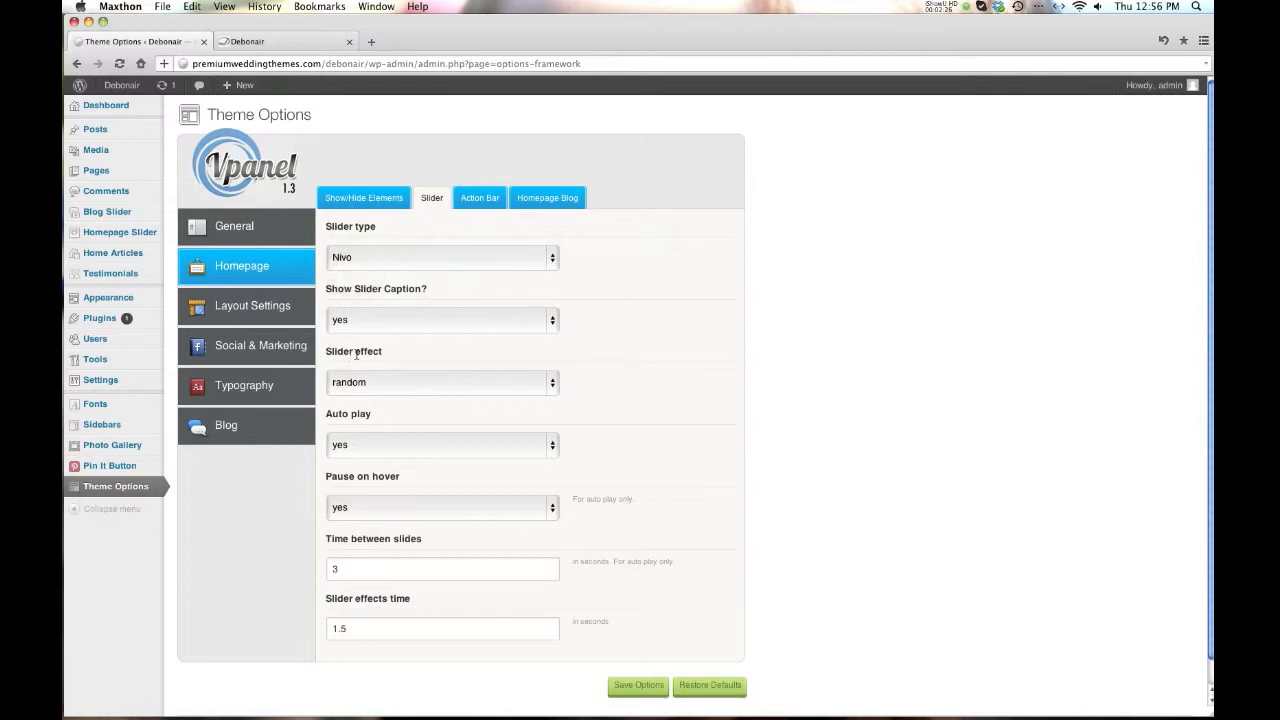
left_click(363, 384)
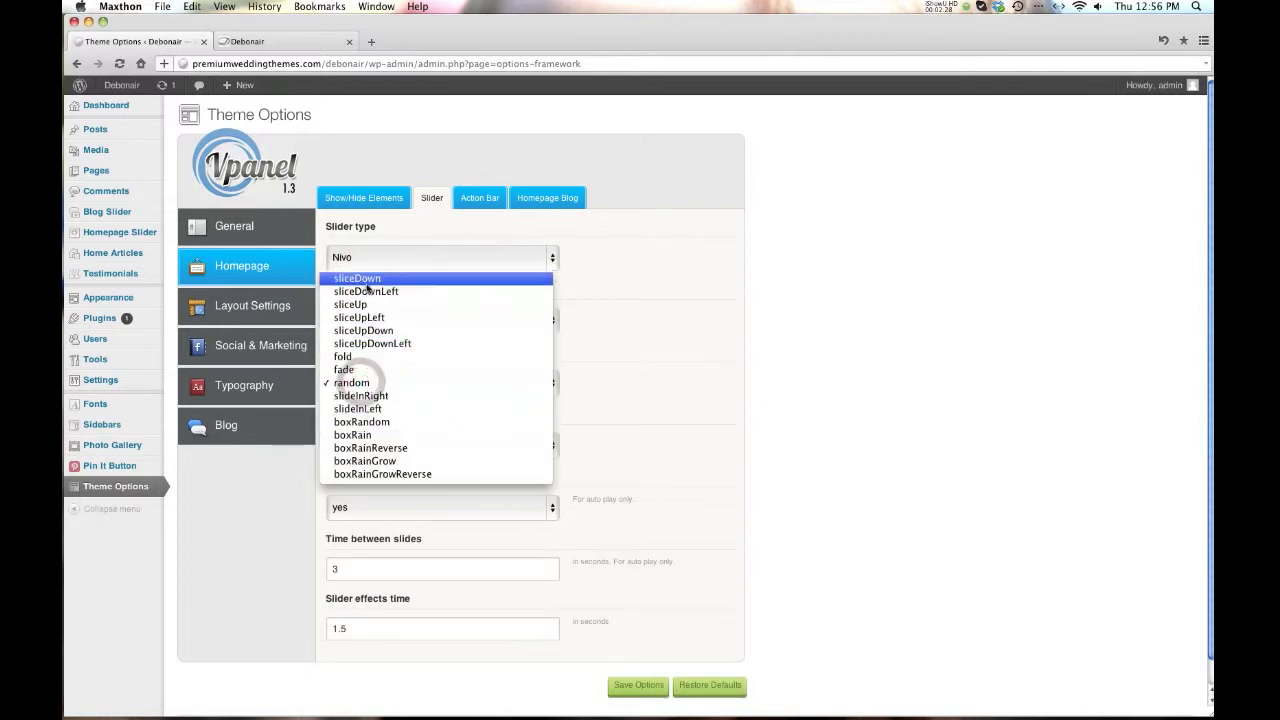
left_click(365, 283)
Set the slider type to Skitter with the random slider effect and save the options.
left_click(404, 259)
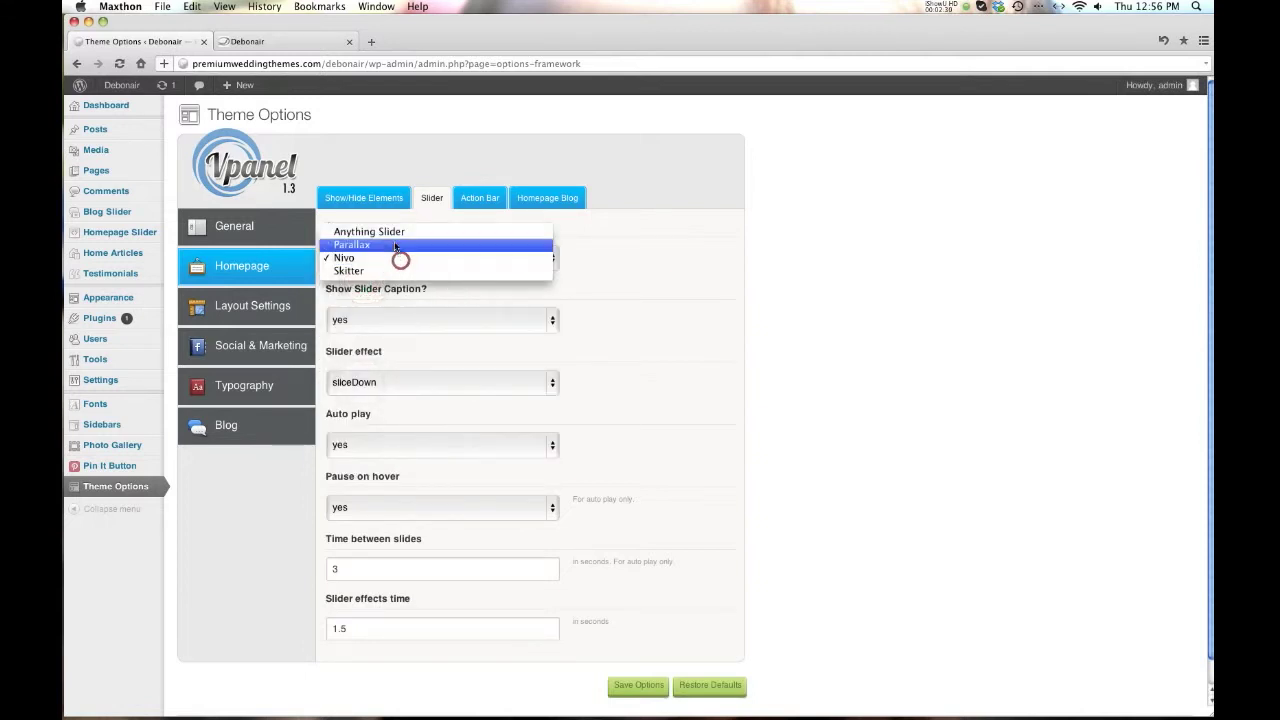
left_click(397, 271)
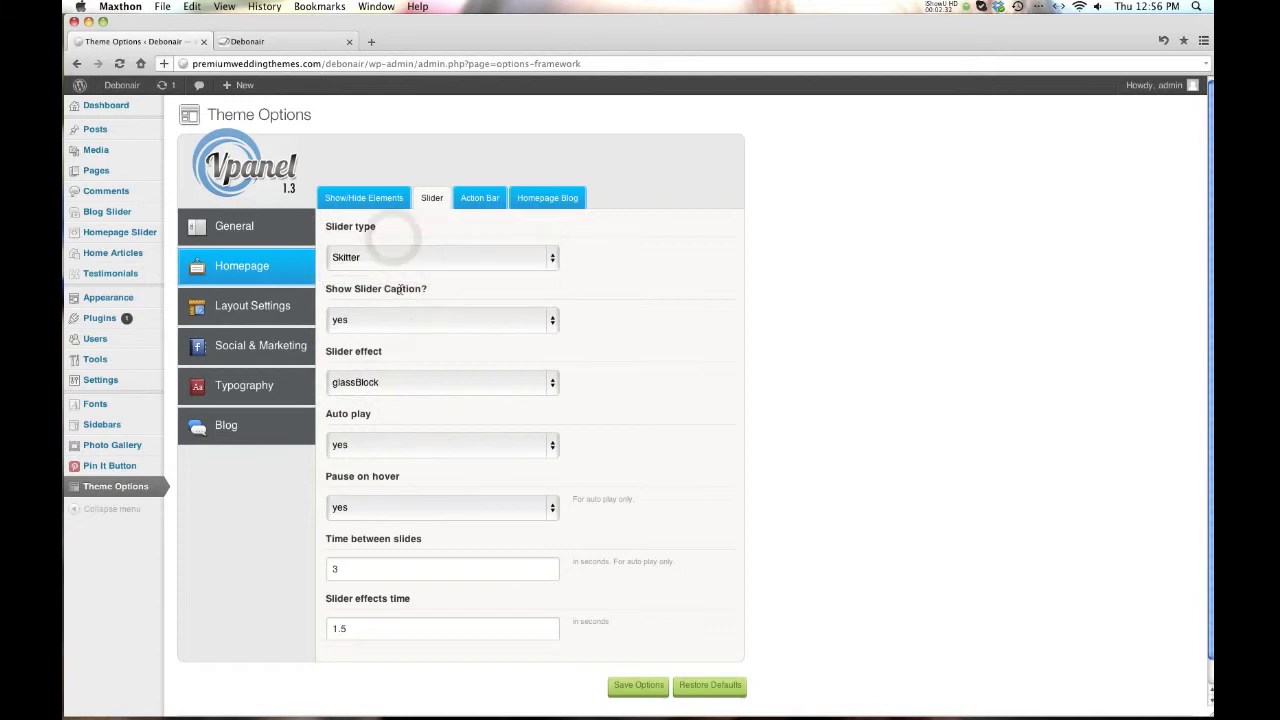
left_click(404, 380)
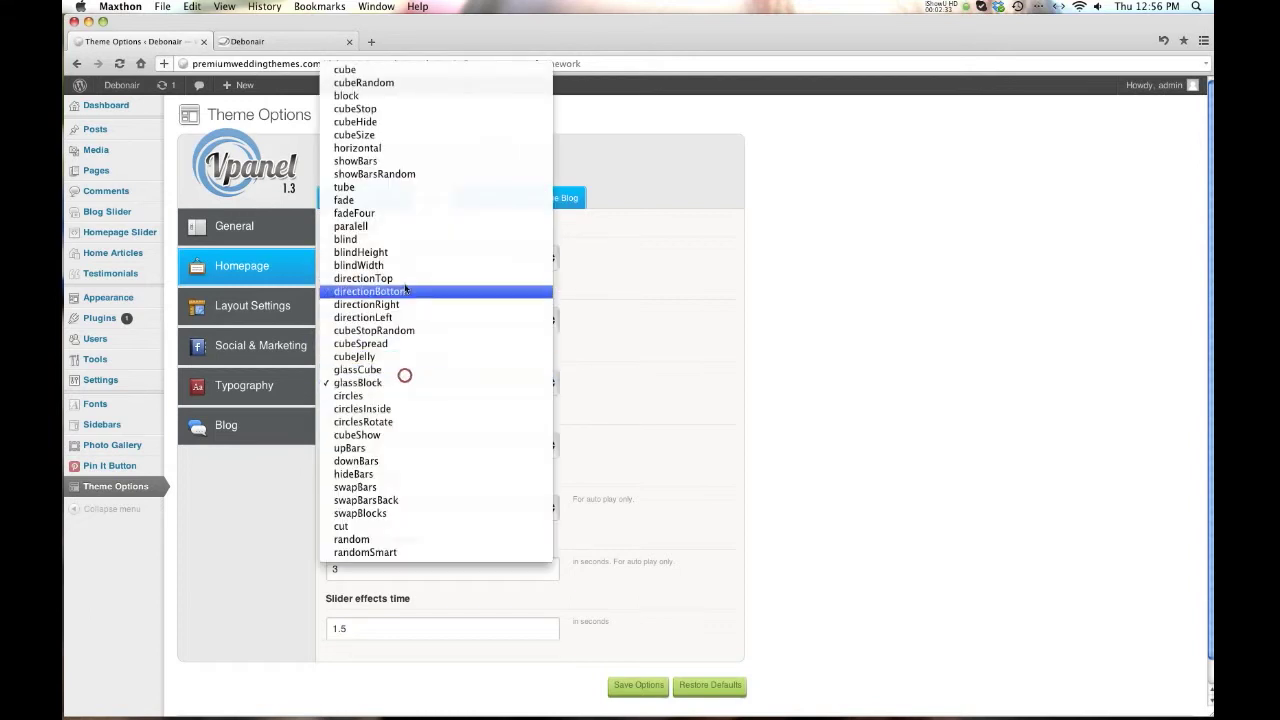
left_click(403, 163)
left_click(397, 381)
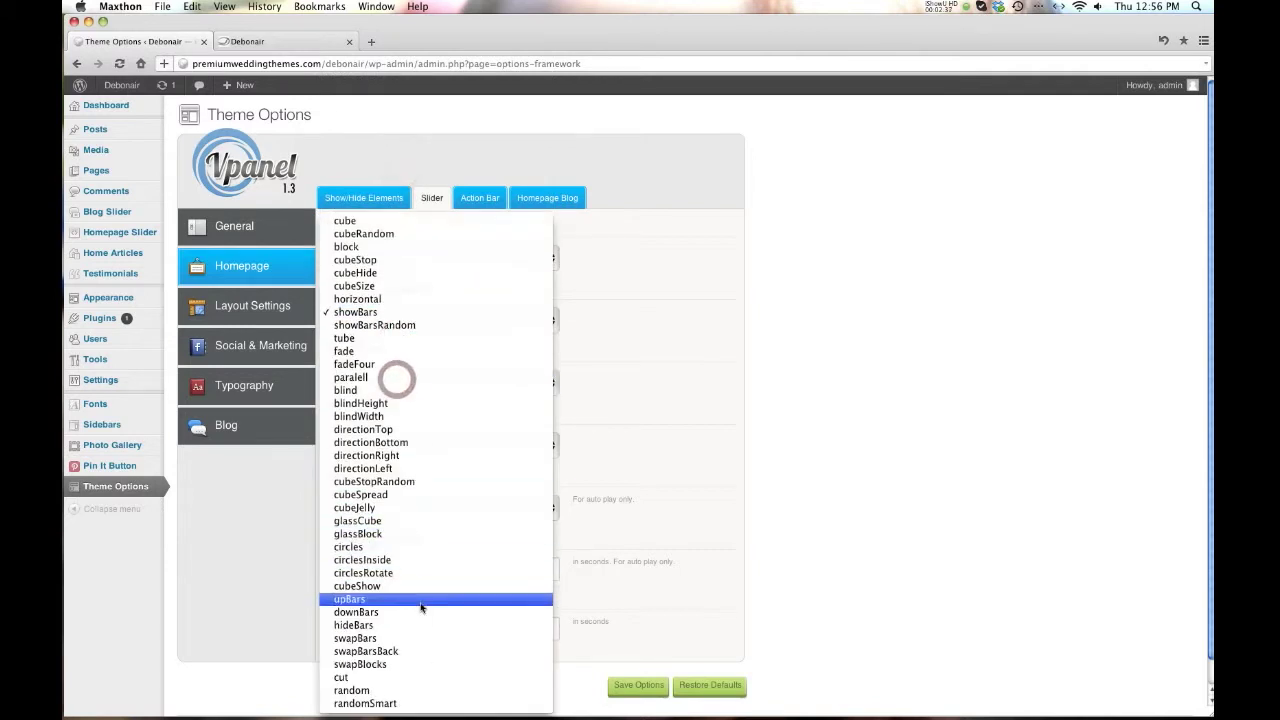
left_click(383, 690)
left_click(640, 685)
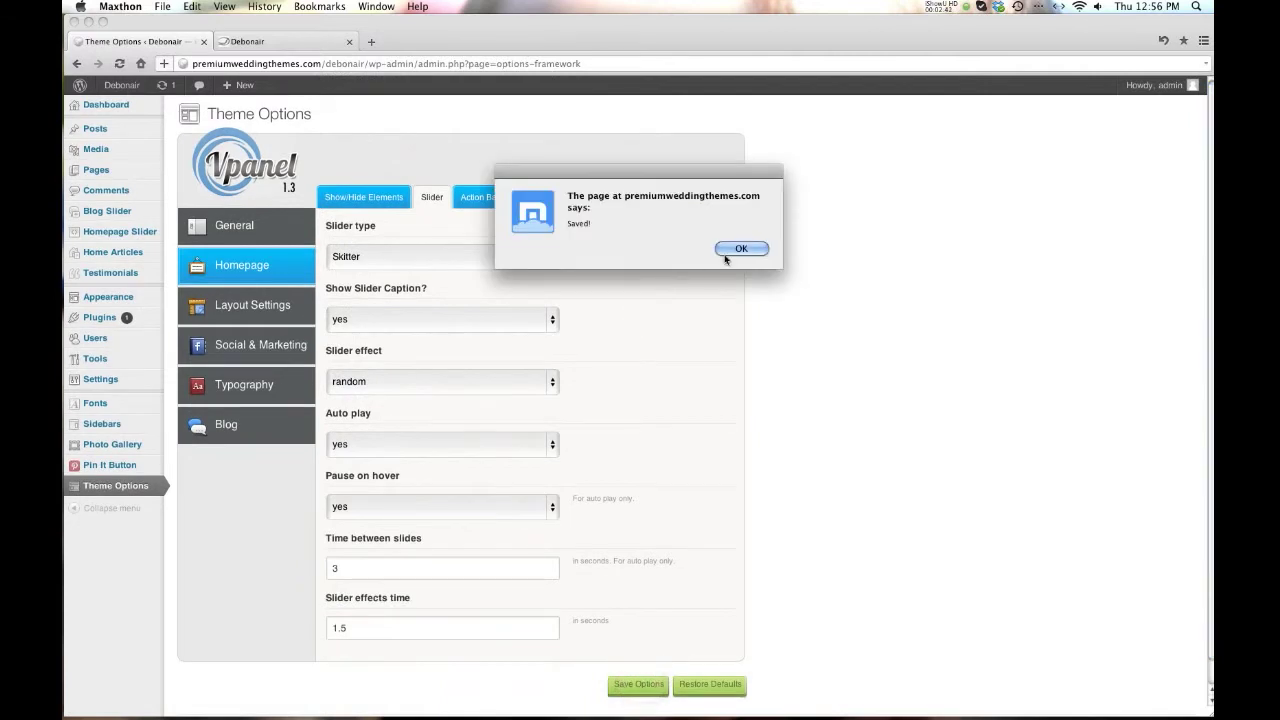
Check the homepage slider on the live site and review the time between slides setting.
left_click(727, 254)
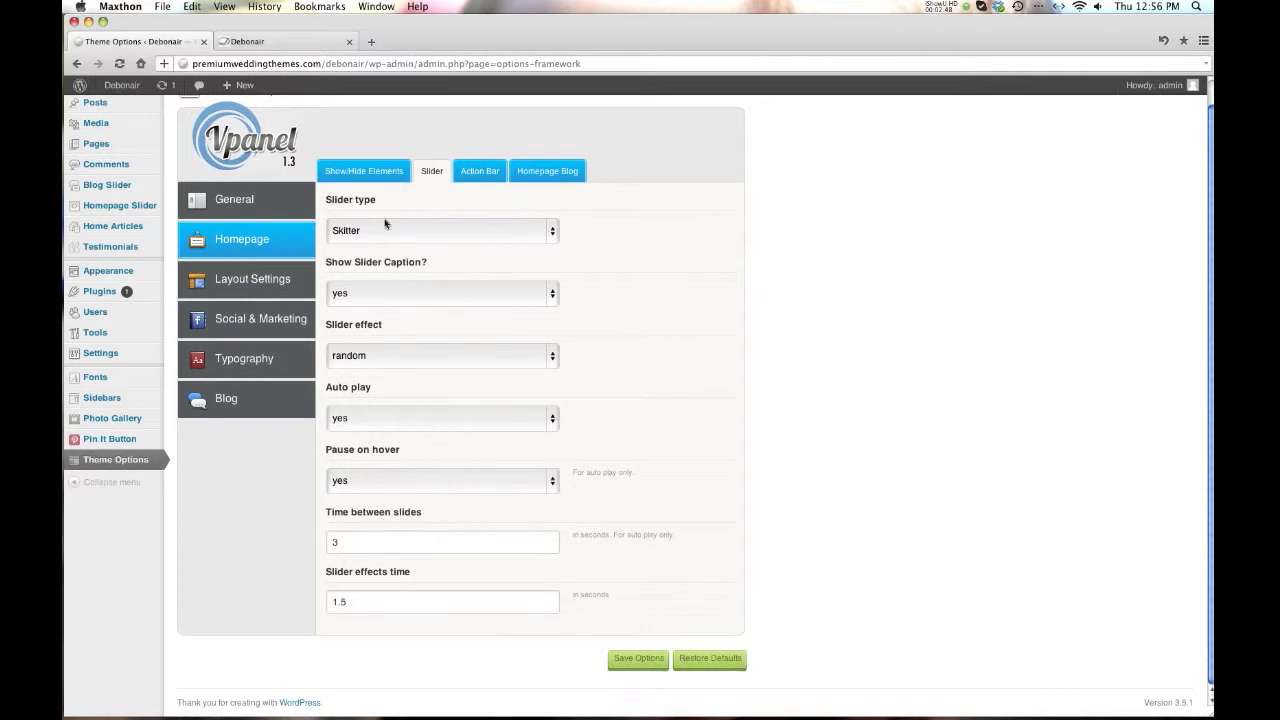
left_click(250, 41)
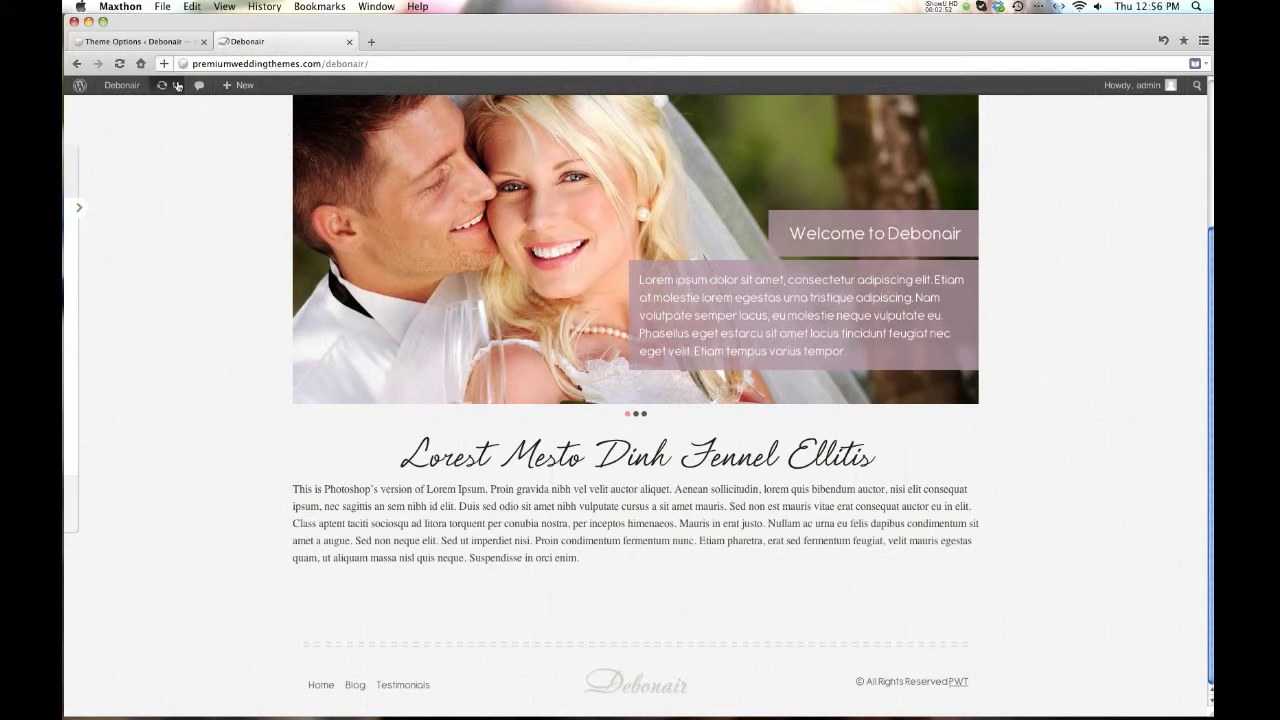
left_click(157, 42)
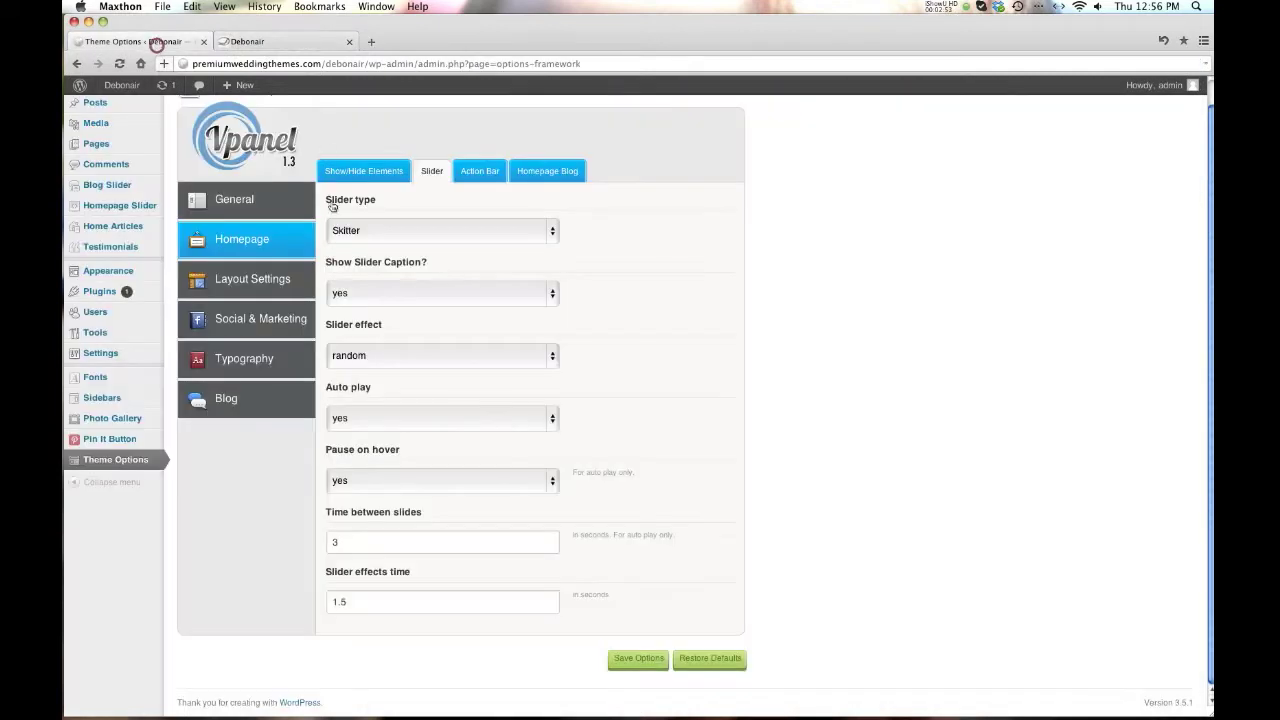
double_click(349, 541)
Open the action bar settings and preview the custom text, image and HTML code featured article types before reselecting page.
left_click(480, 171)
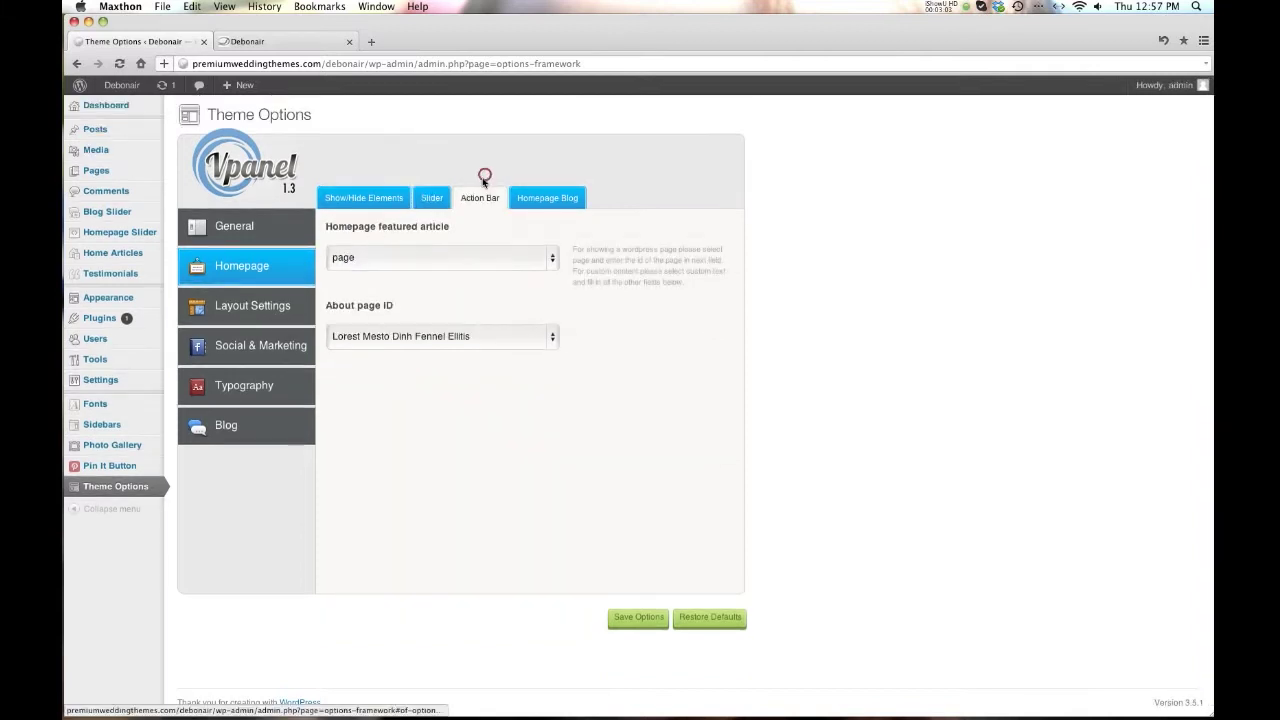
left_click(431, 261)
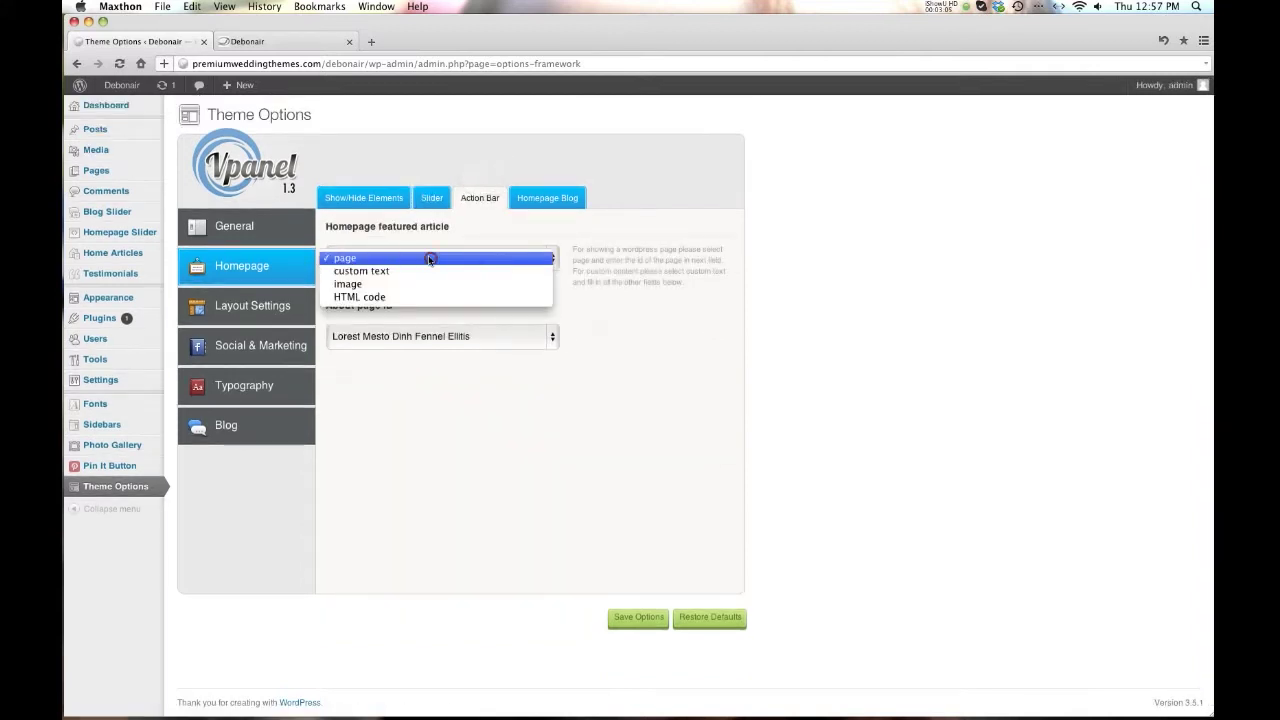
left_click(376, 271)
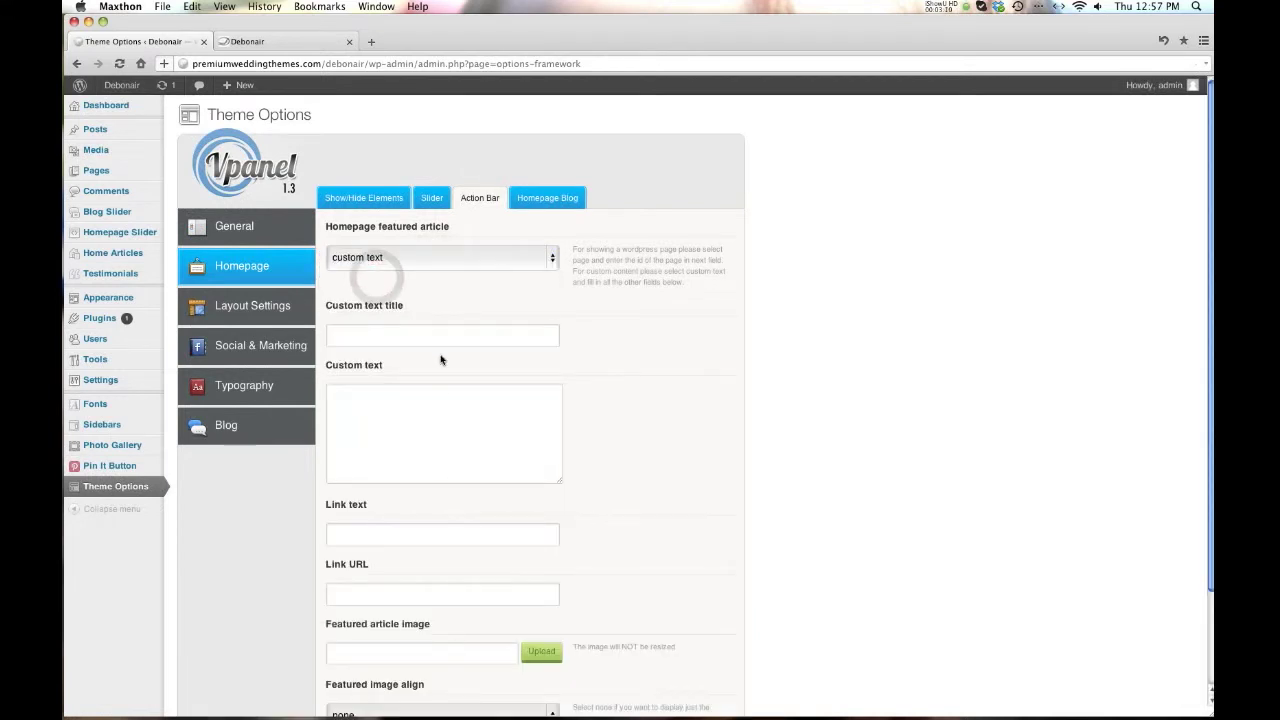
left_click(408, 259)
left_click(406, 270)
left_click(403, 267)
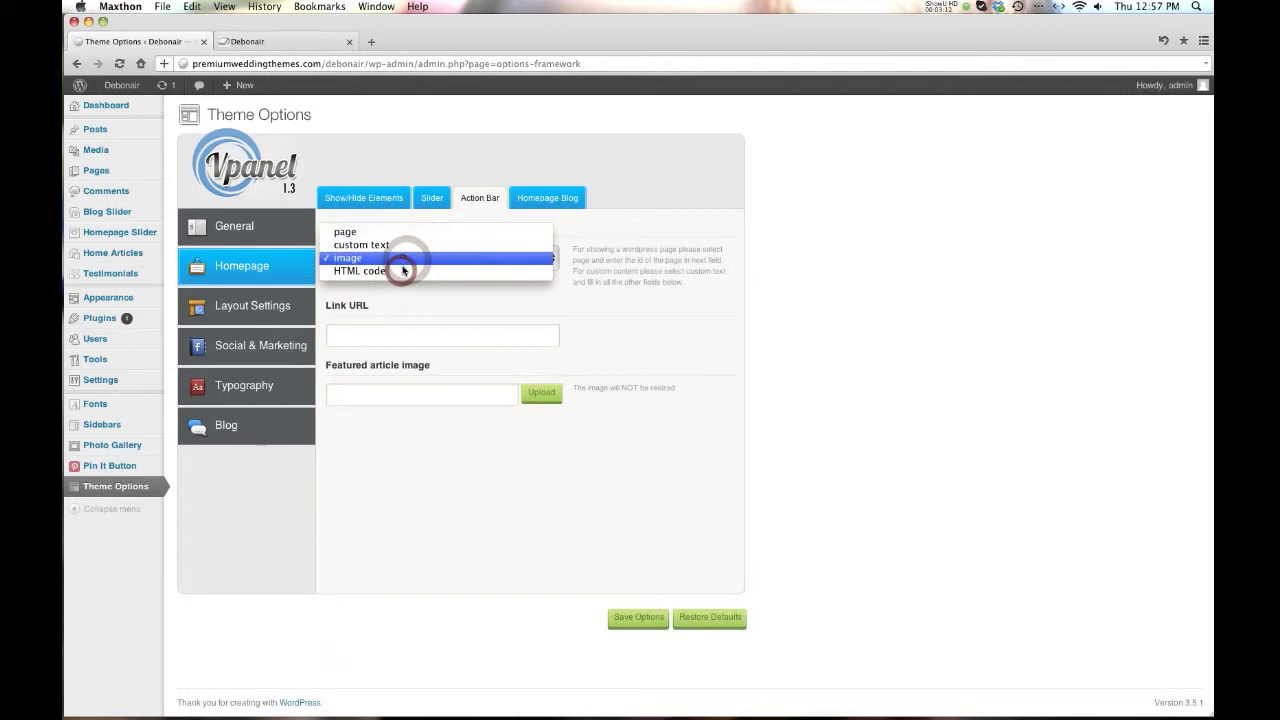
left_click(403, 270)
left_click(407, 260)
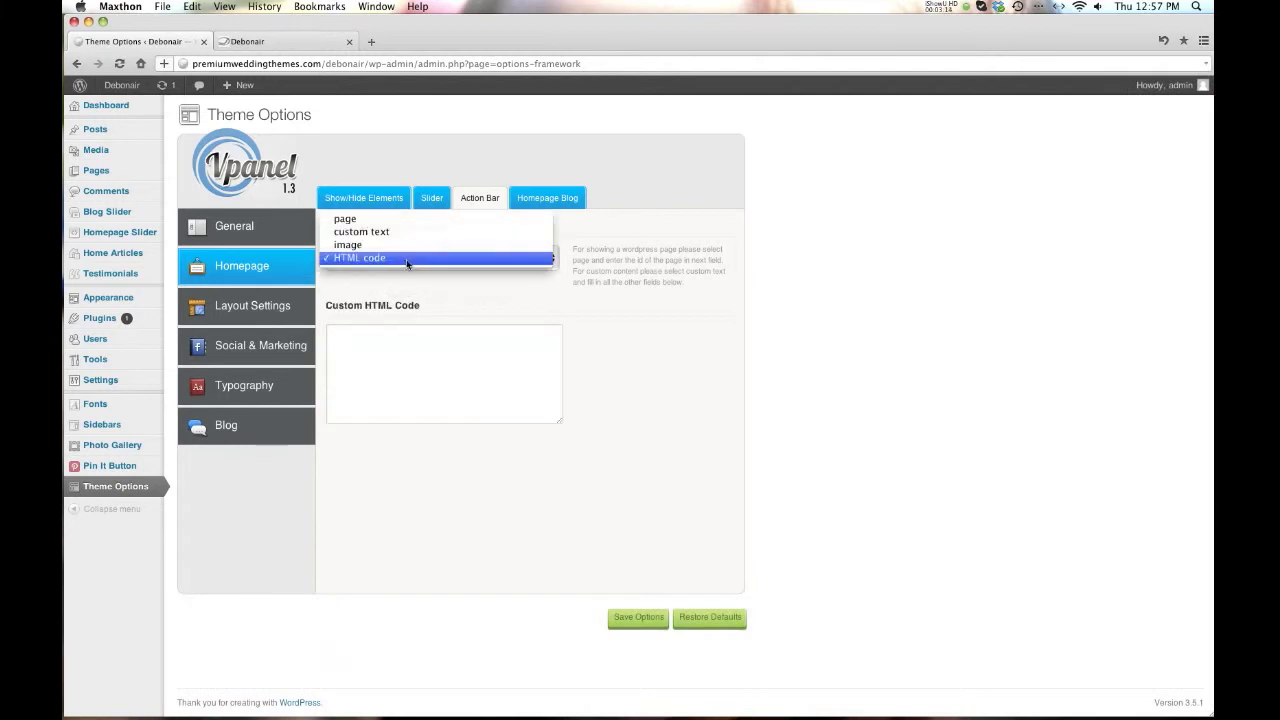
left_click(397, 220)
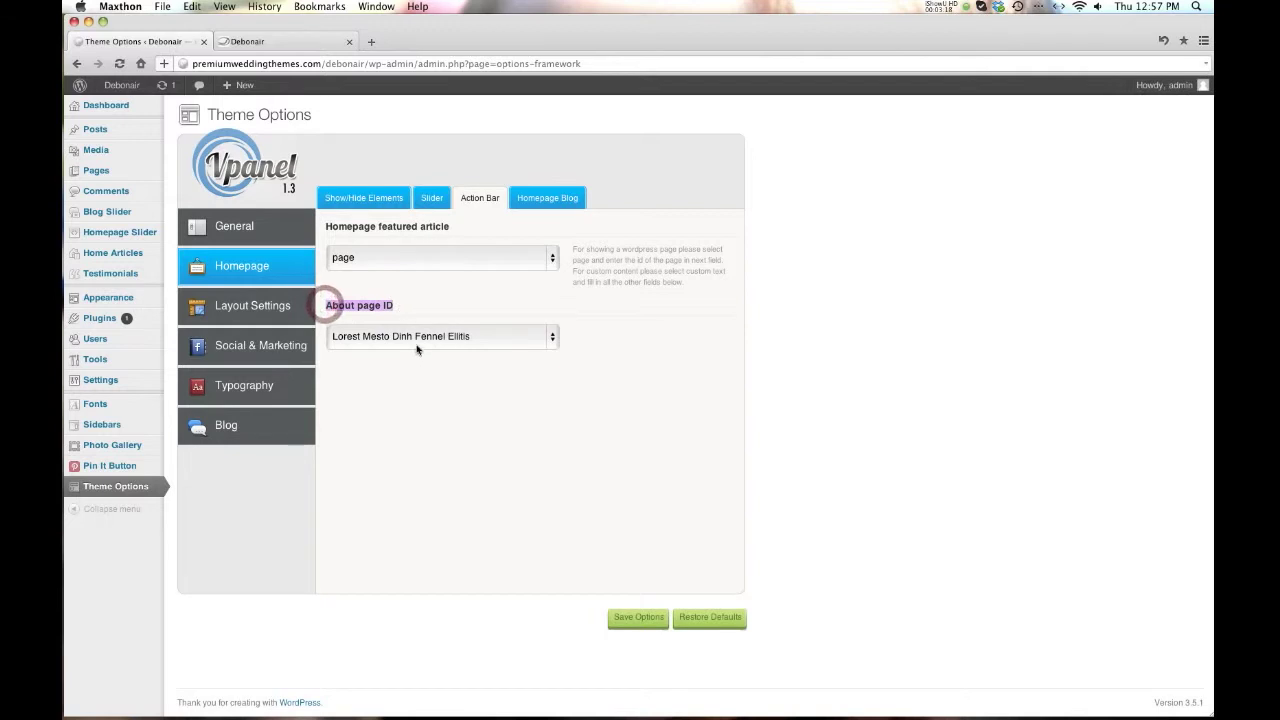
Examine the featured article's title and text on the live homepage and return to the theme options.
mouse_move(91, 172)
left_click(284, 44)
left_click_drag(662, 524, 580, 560)
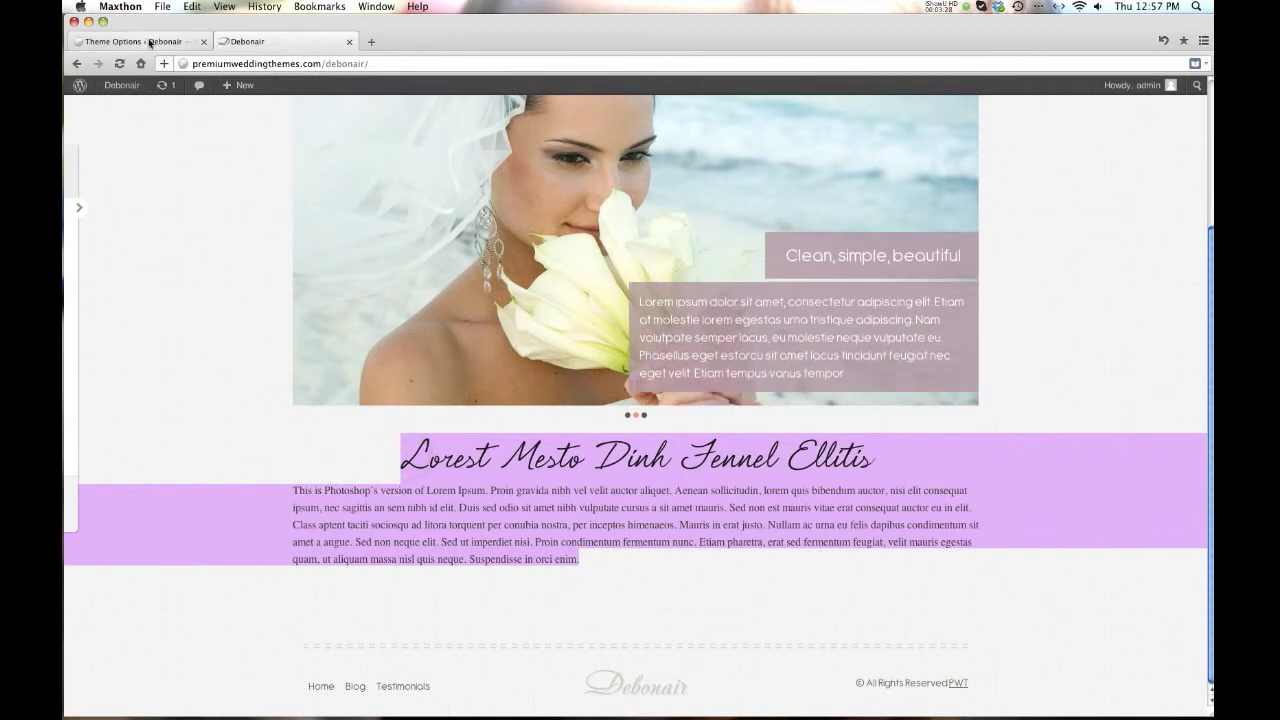
left_click(150, 43)
Open the homepage blog settings and locate the blog box title and subtitle on the refreshed live homepage.
left_click(551, 200)
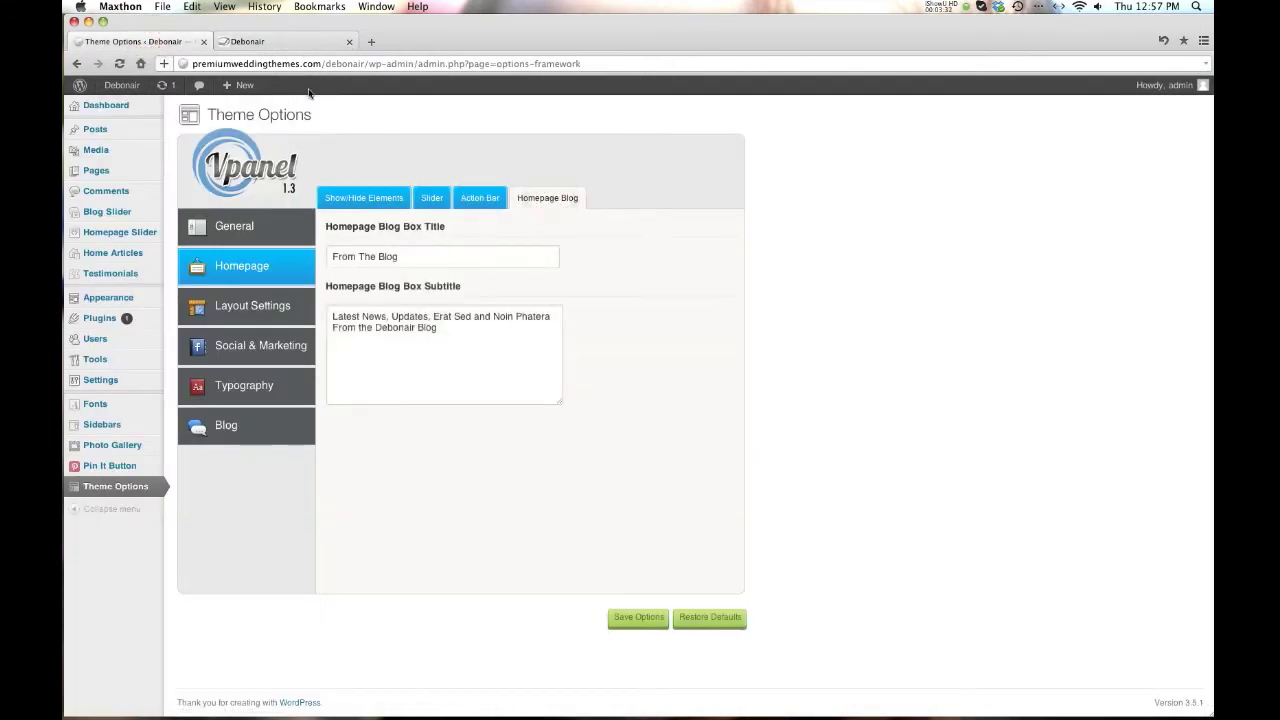
left_click(262, 41)
left_click(119, 63)
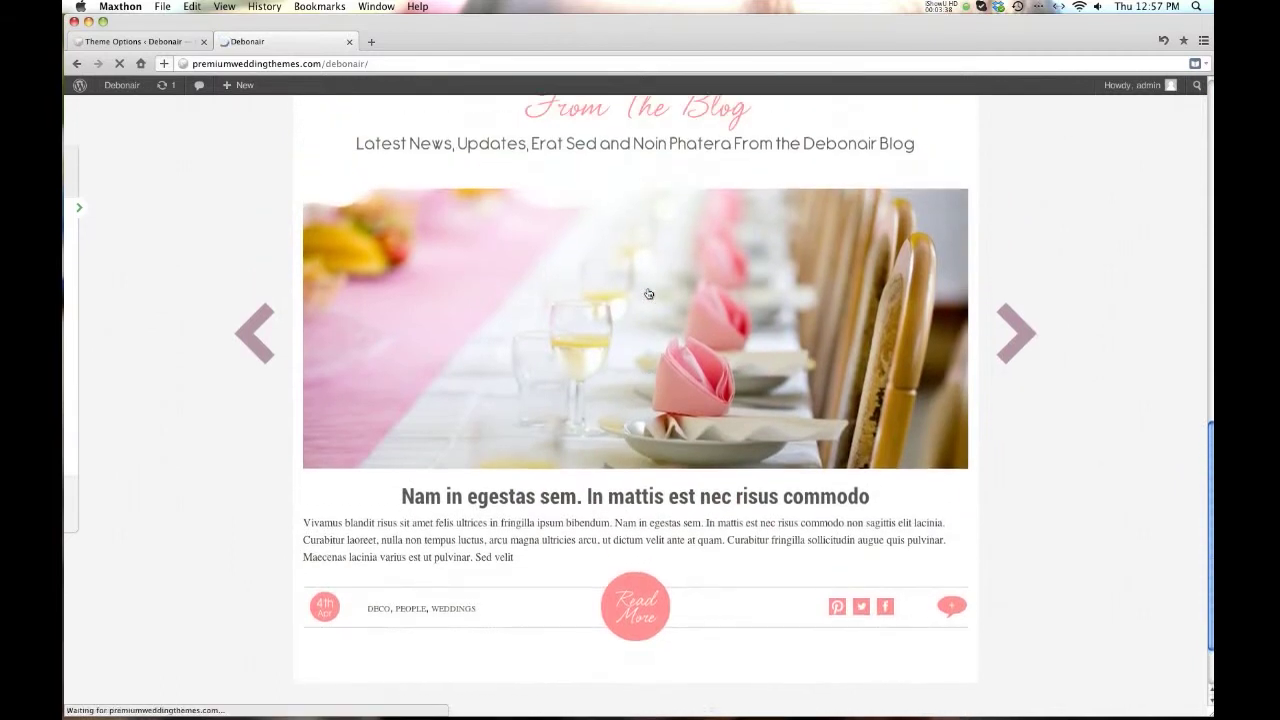
scroll(648, 294, "up", 3)
left_click_drag(525, 236, 746, 232)
left_click_drag(358, 262, 914, 262)
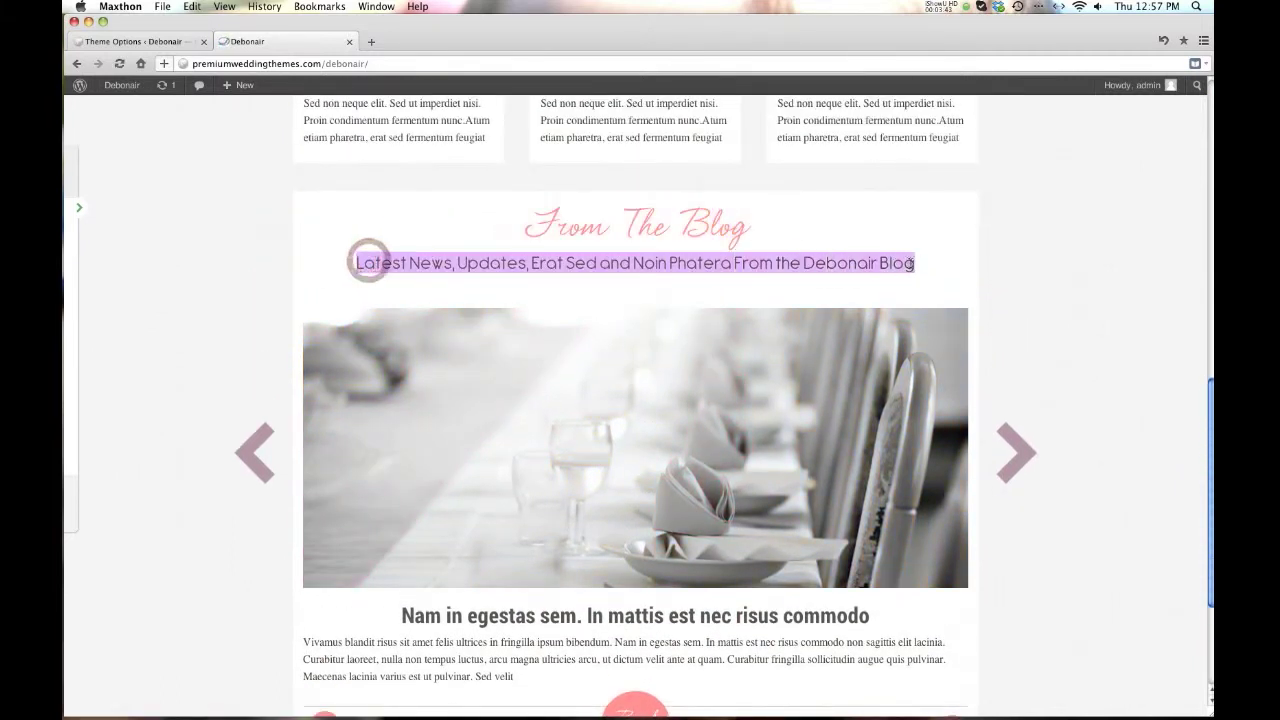
Return to the theme options and review the homepage blog box title and subtitle fields.
left_click(159, 42)
triple_click(373, 257)
left_click_drag(435, 334, 343, 325)
triple_click(435, 333)
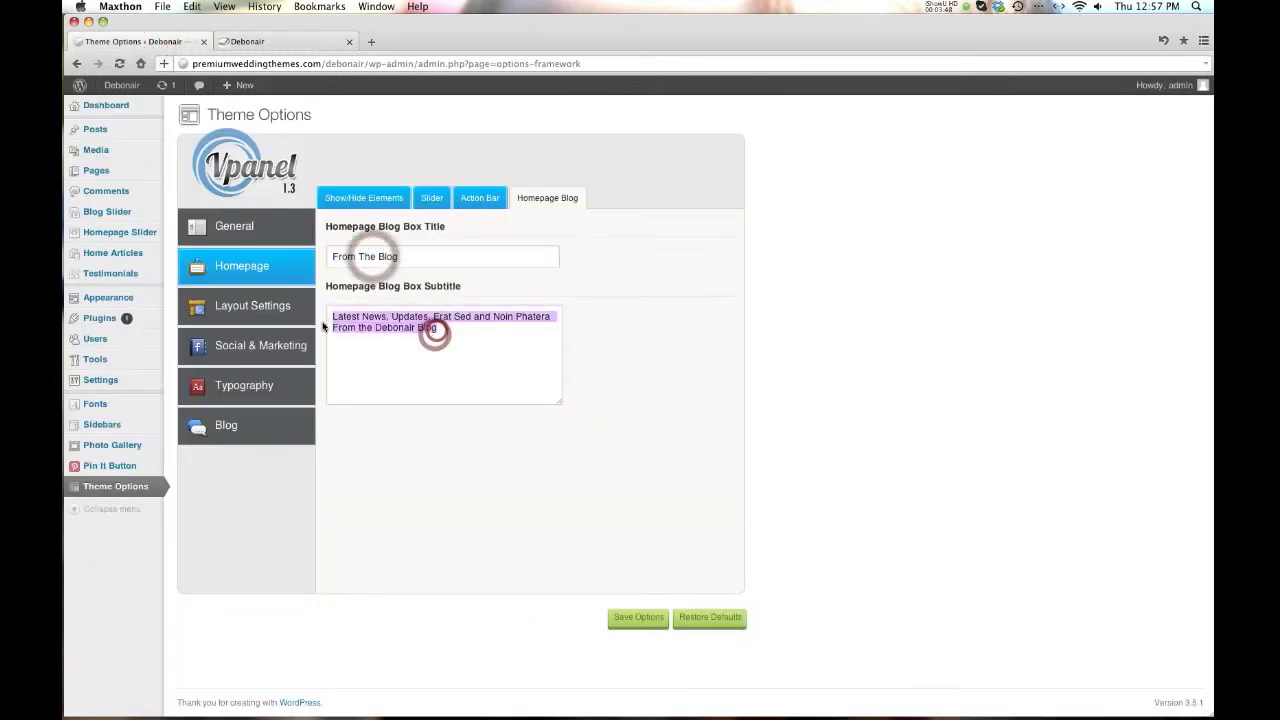
Open the layout color settings and examine the main color picker without changing the color.
left_click(280, 309)
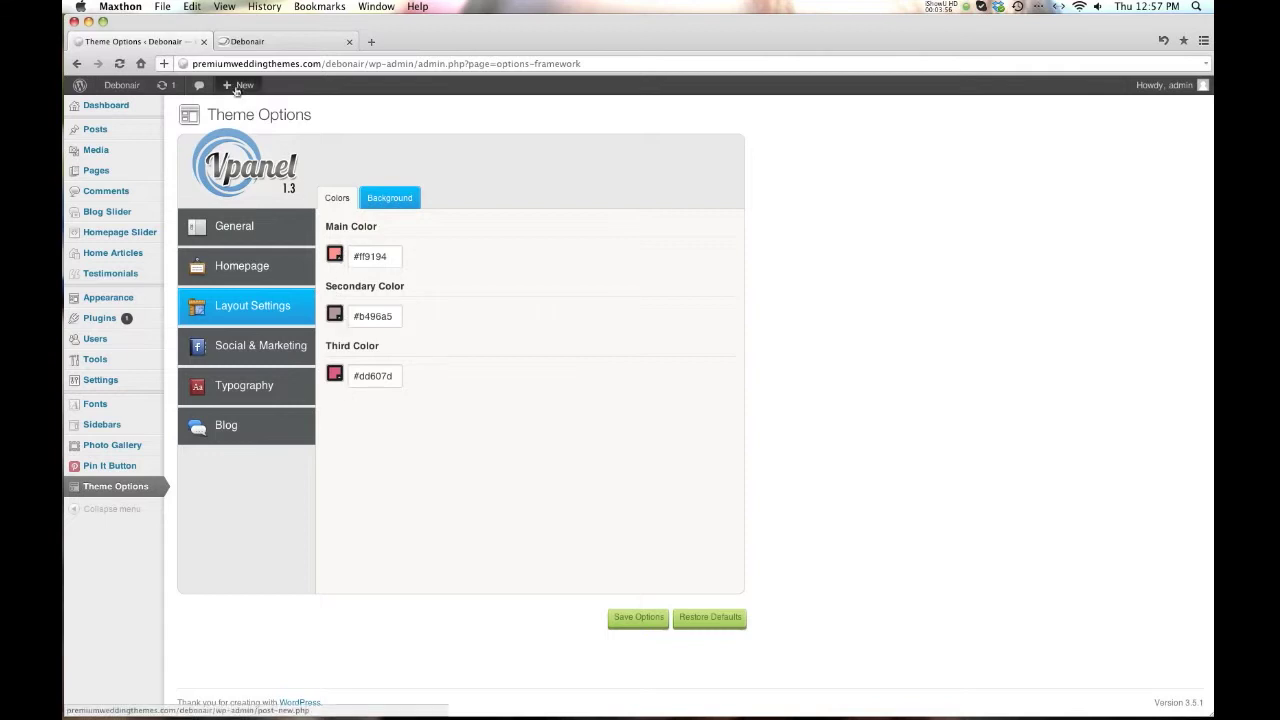
left_click(334, 255)
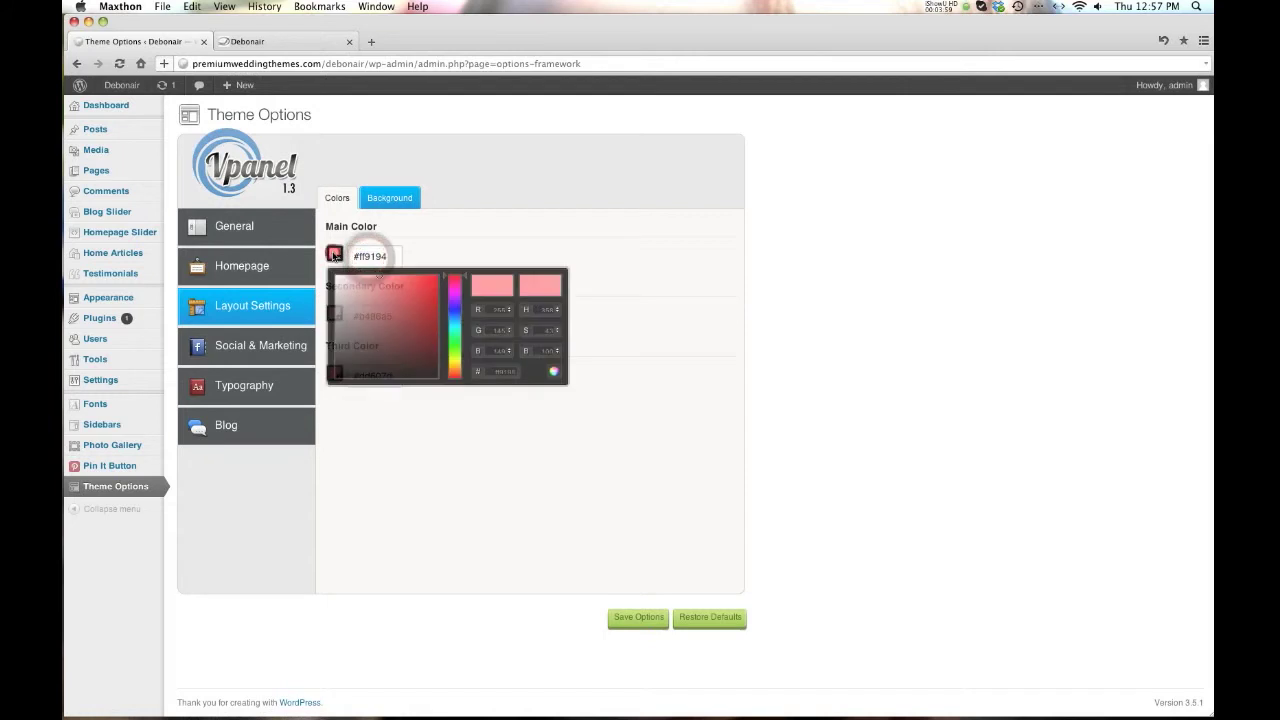
left_click(438, 231)
Examine where the main color appears on the live homepage, including the search ribbon and the Pages submenu.
left_click(260, 45)
scroll(472, 266, "up", 15)
left_click(249, 260)
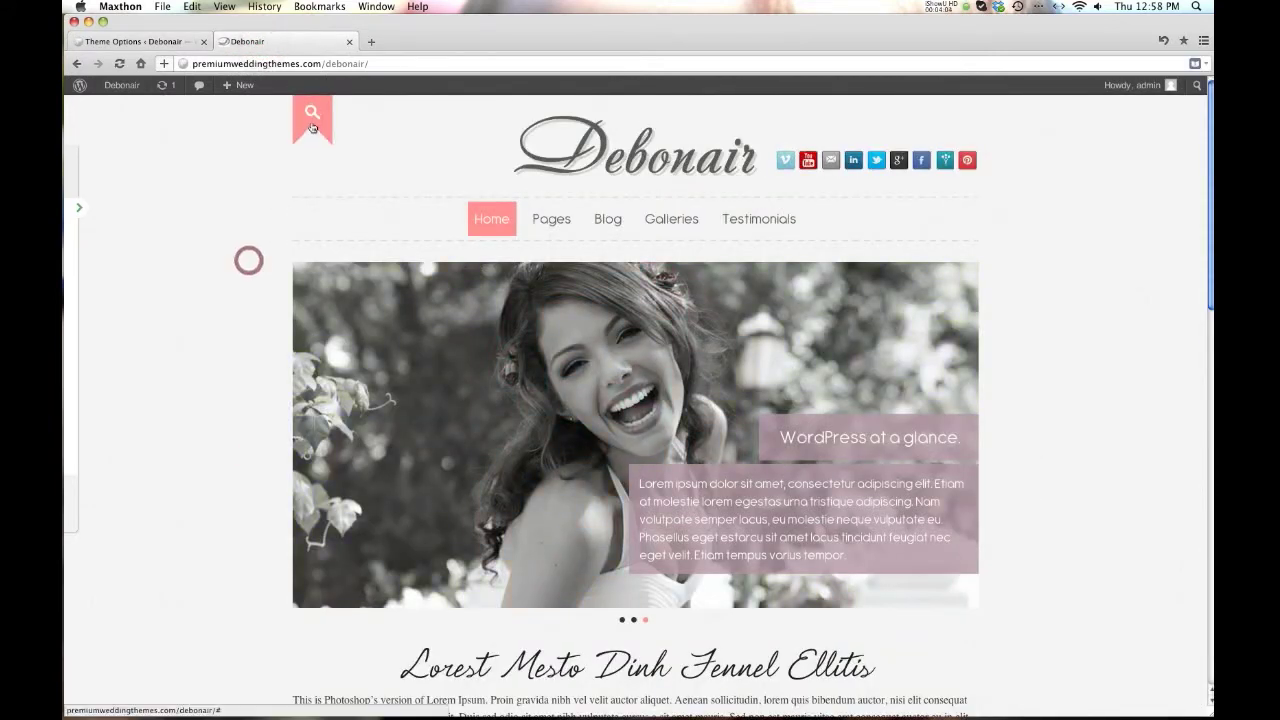
mouse_move(540, 218)
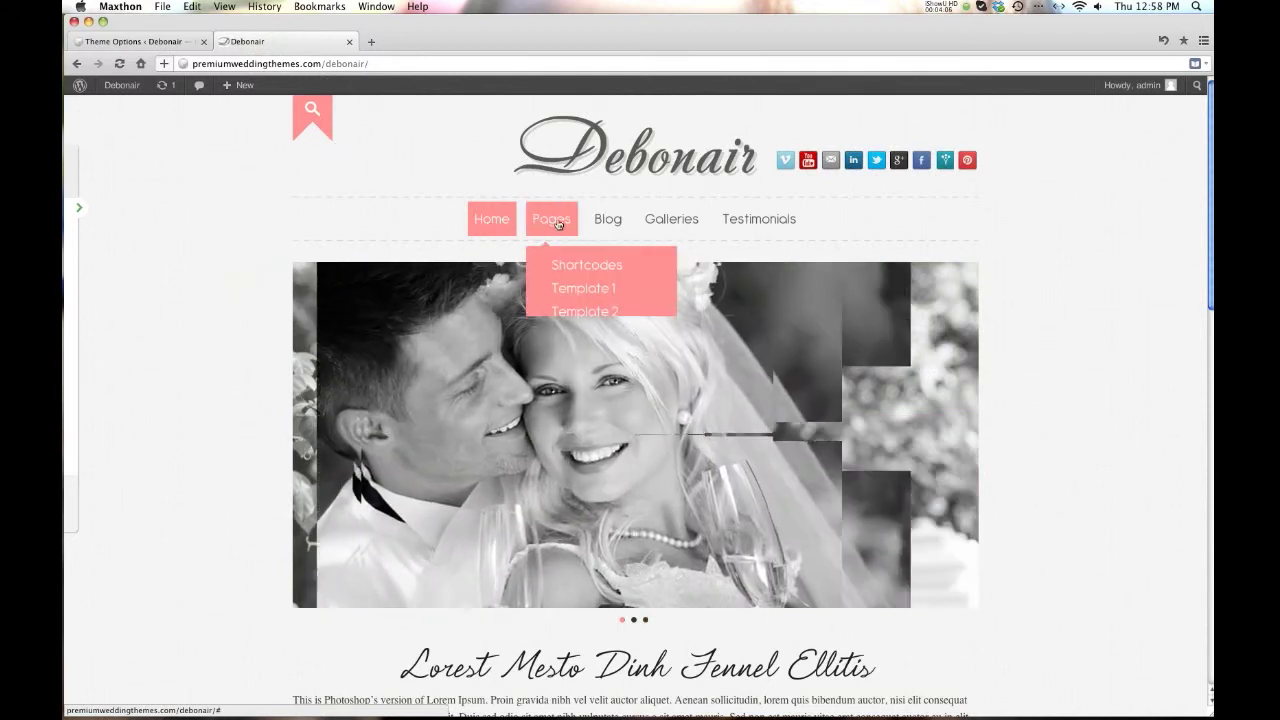
scroll(434, 312, "down", 15)
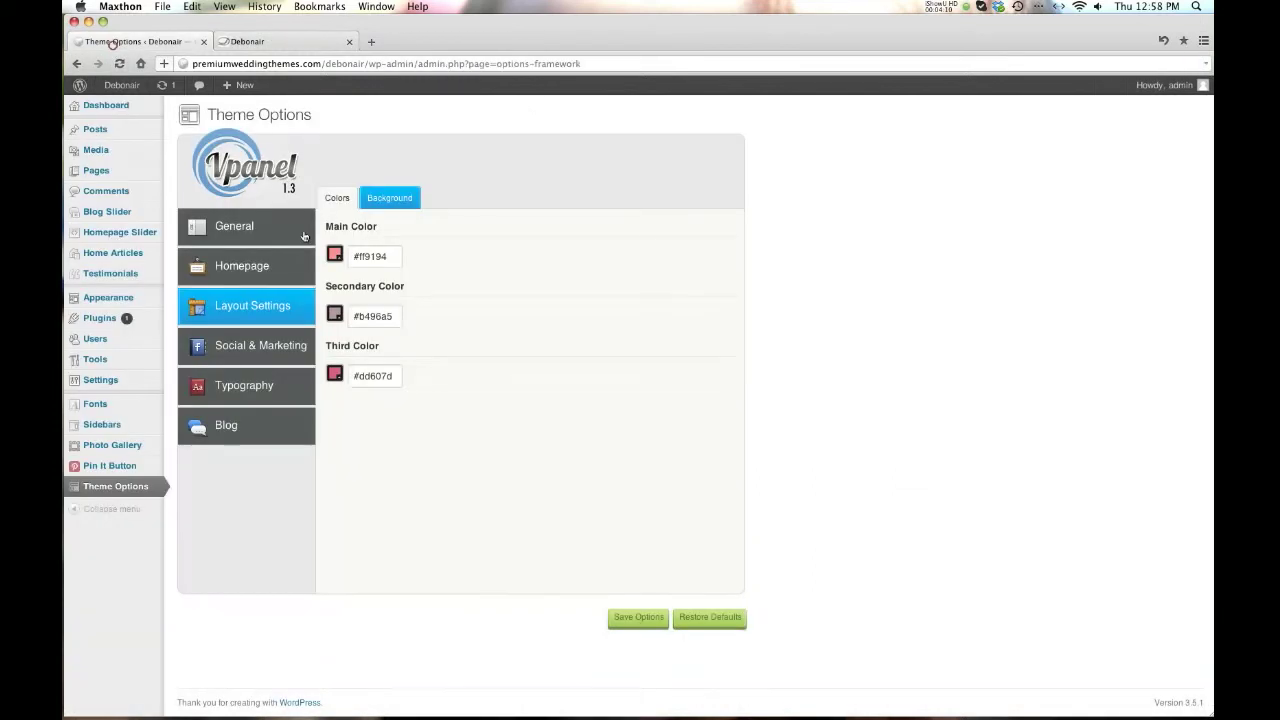
Return to the theme options and review the secondary and third color fields.
left_click(115, 42)
left_click(376, 316)
double_click(376, 376)
Open the layout background settings and look at the background on the live homepage.
left_click(389, 198)
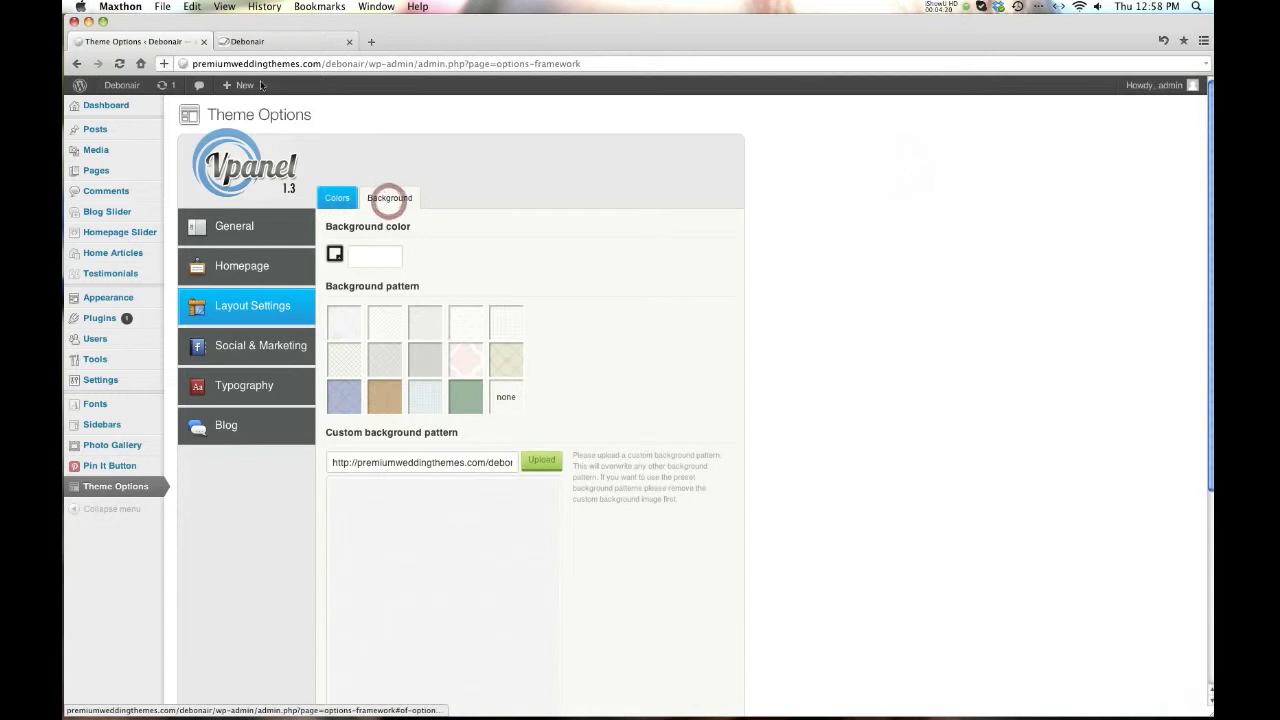
left_click(255, 43)
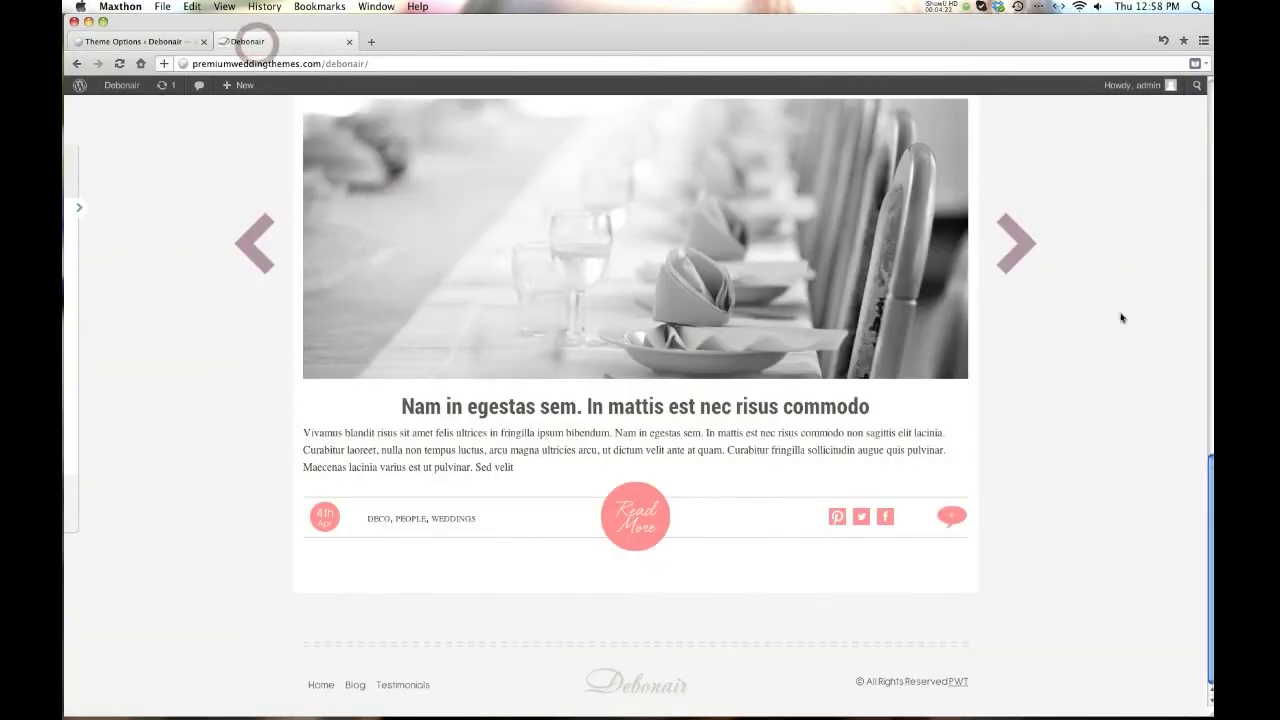
scroll(1120, 317, "up", 15)
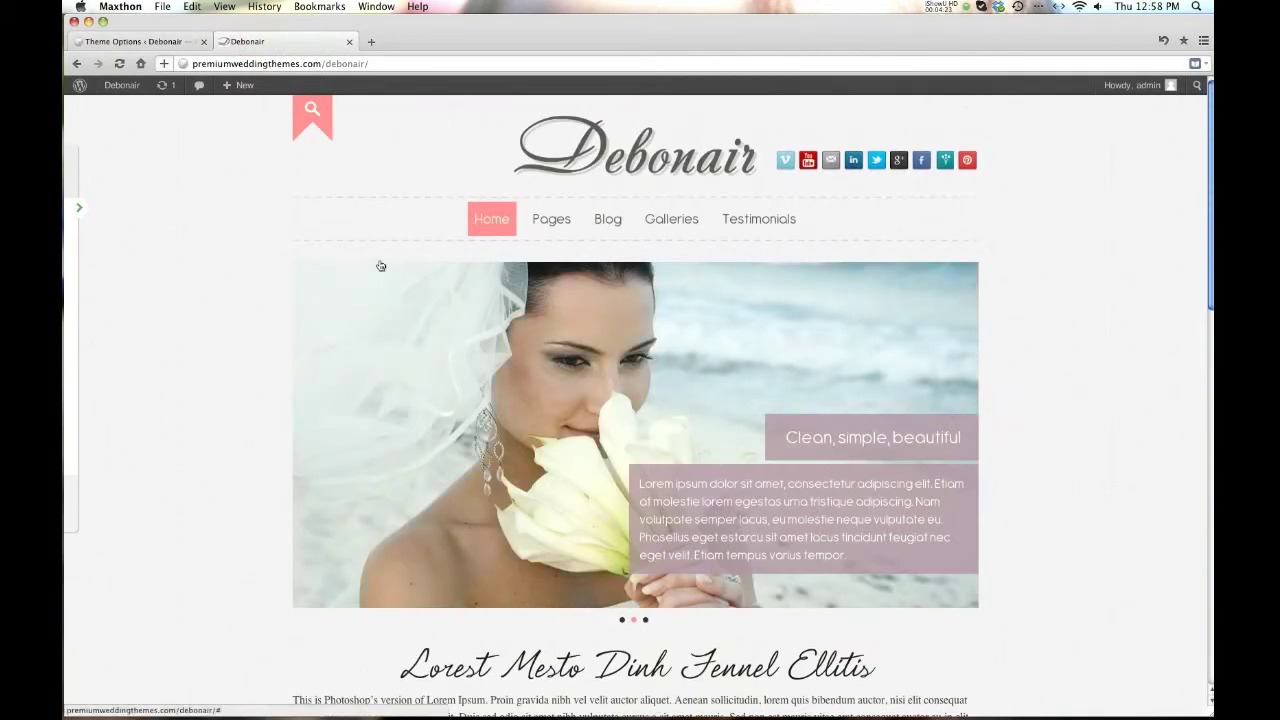
Review the preset background patterns, the custom pattern upload and the background repeat and position settings.
left_click(118, 41)
scroll(438, 584, "down", 1)
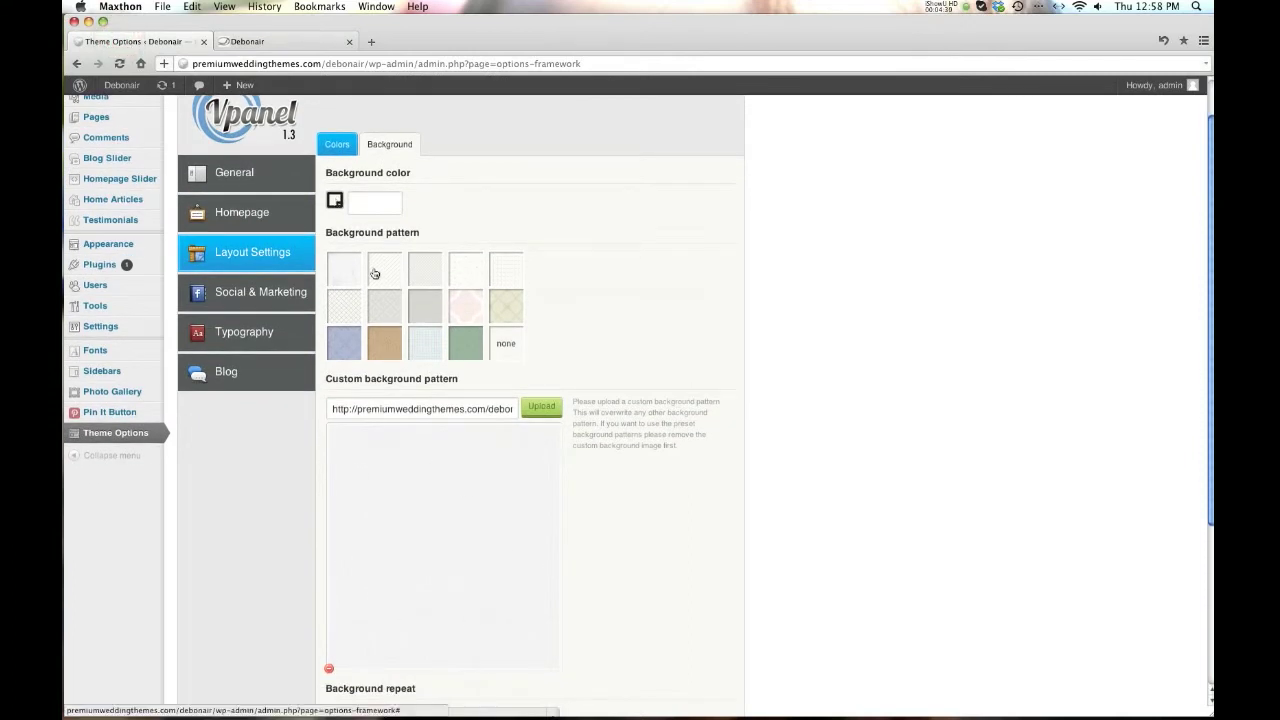
scroll(437, 299, "down", 3)
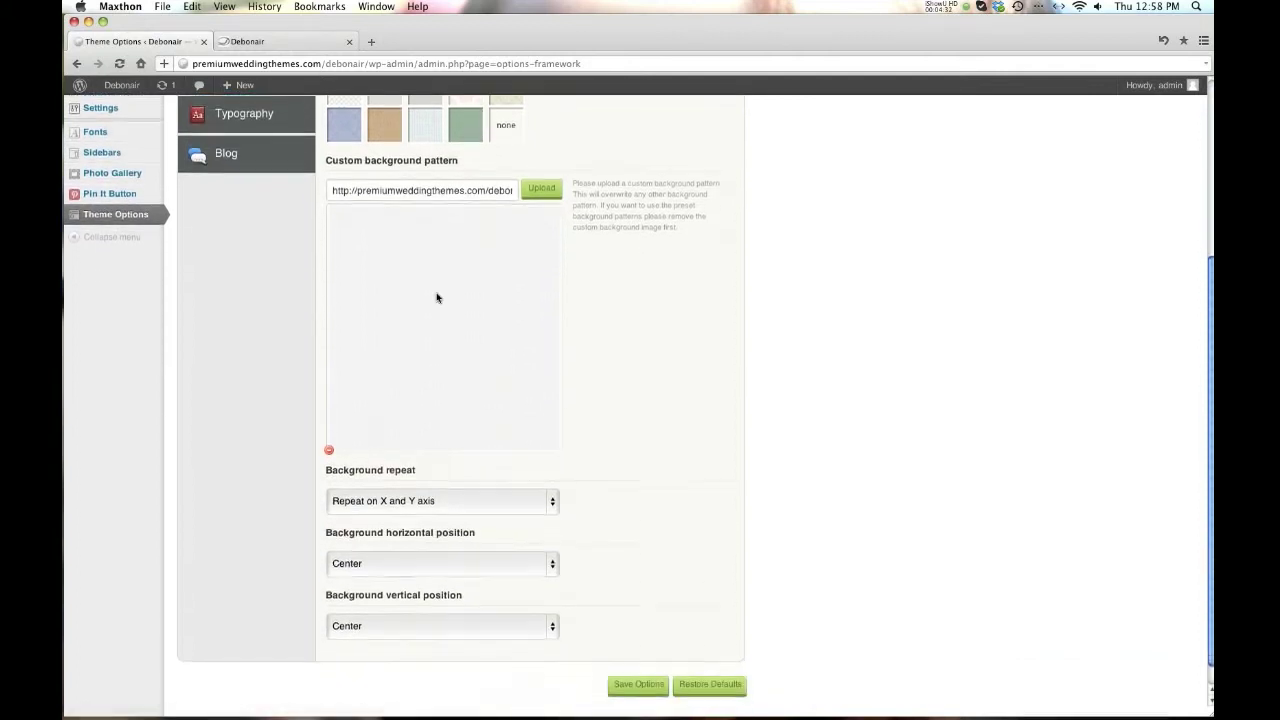
scroll(490, 604, "down", 2)
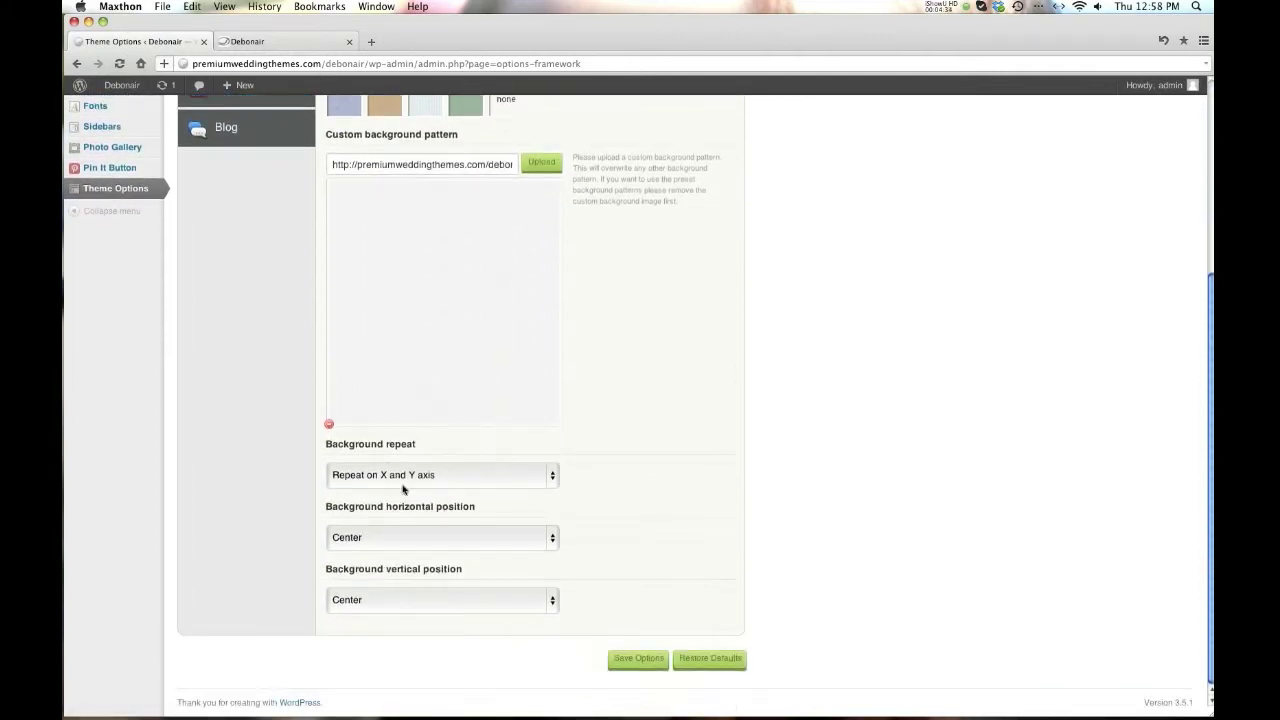
scroll(417, 543, "up", 5)
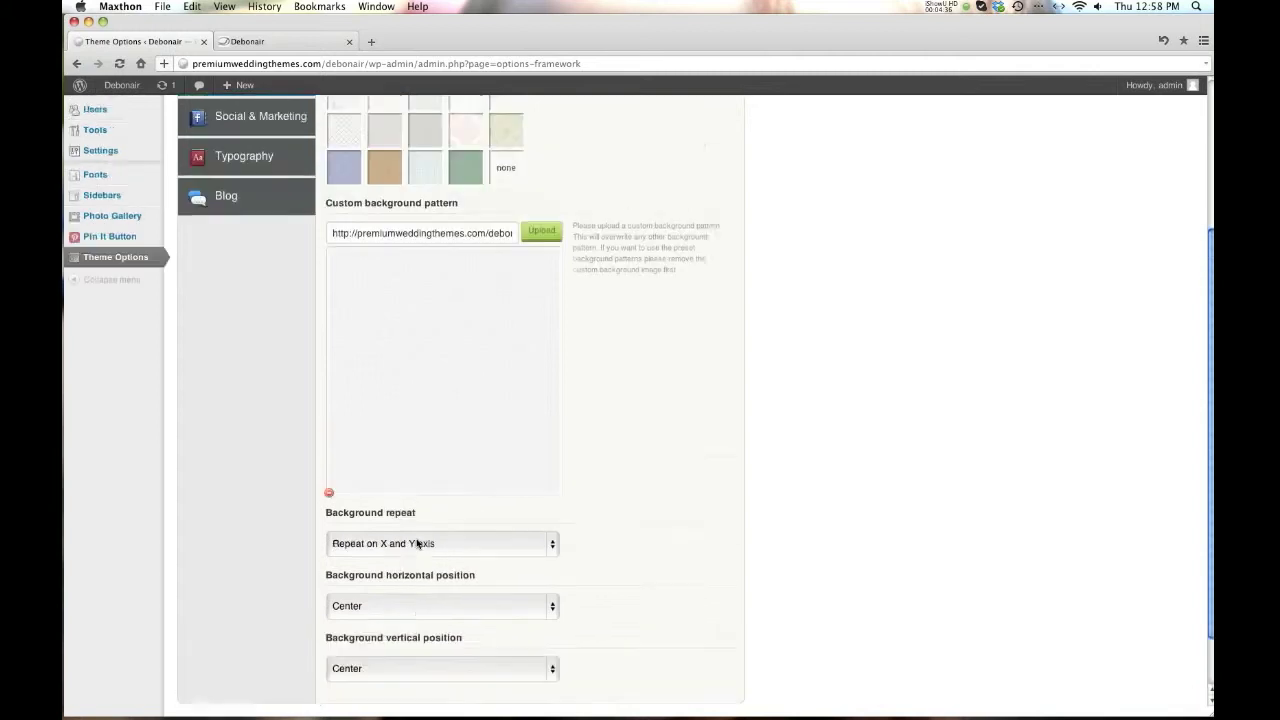
Open the social and marketing settings and check the social icons in the live homepage header.
left_click(281, 349)
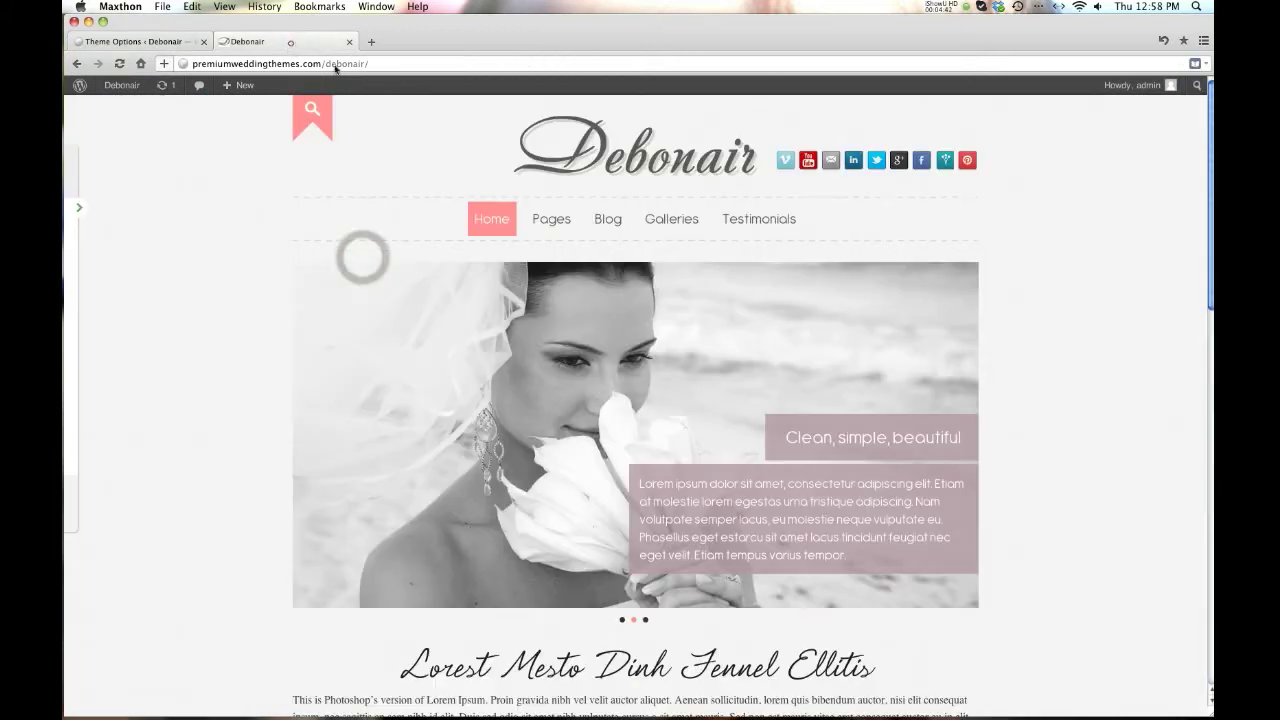
left_click(291, 42)
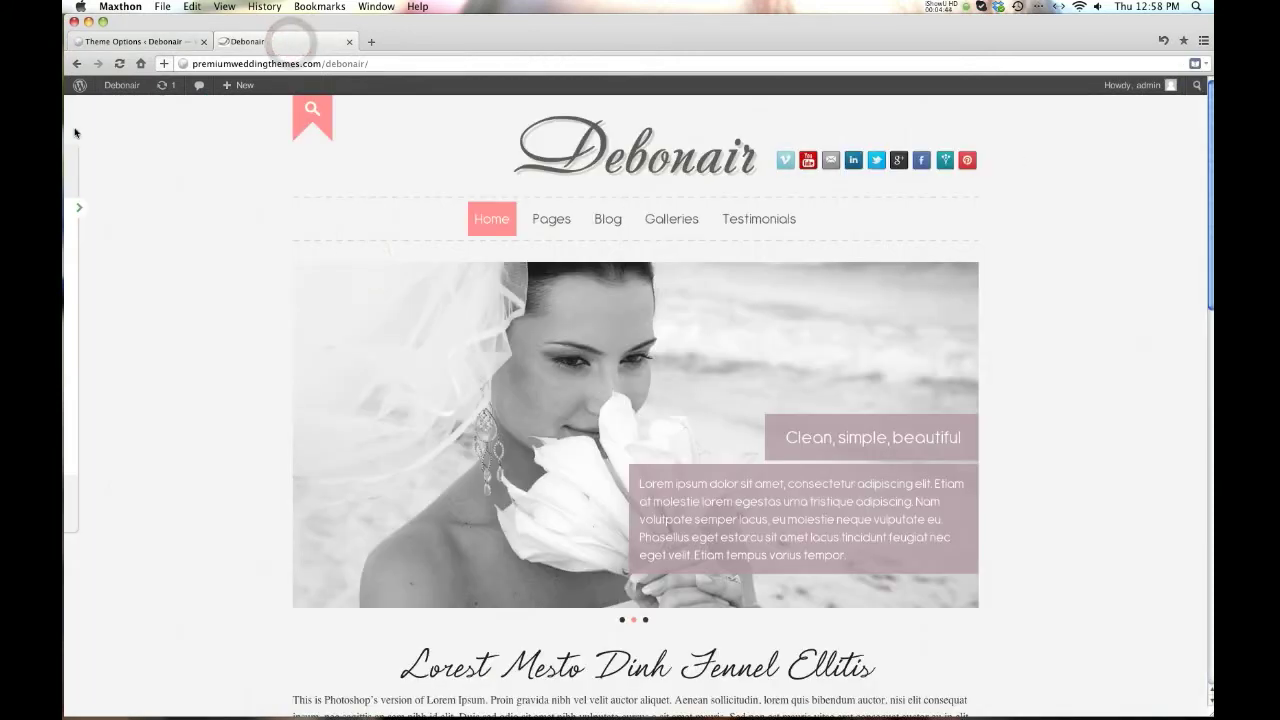
left_click(129, 40)
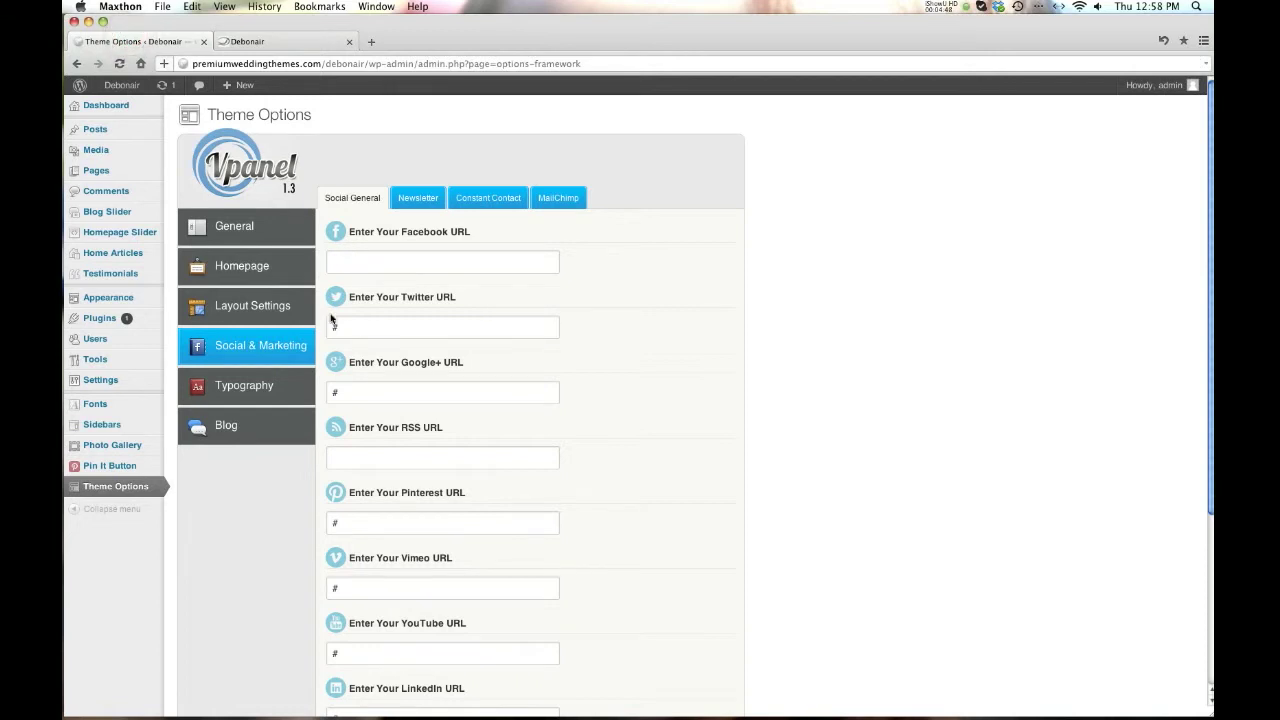
Clear the social profile URLs for Twitter and Google+, leave Facebook blank, and save the options.
key("BackSpace")
scroll(815, 330, "down", 5)
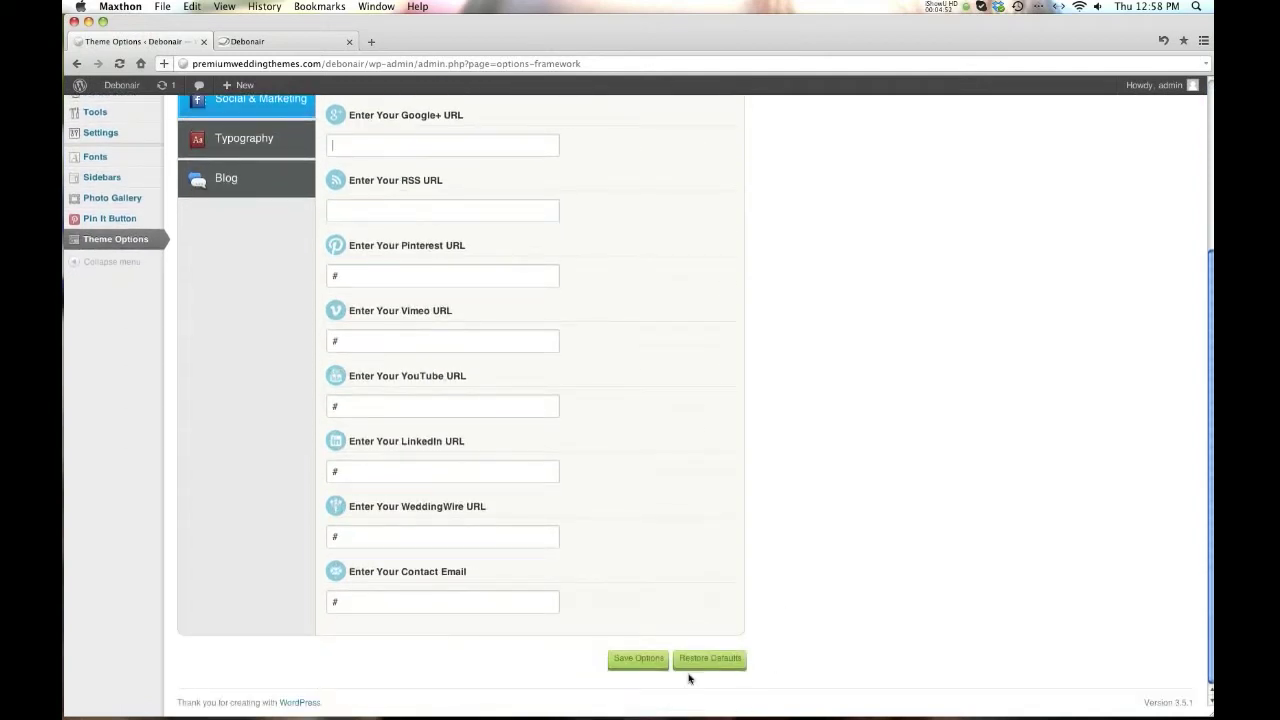
left_click(638, 659)
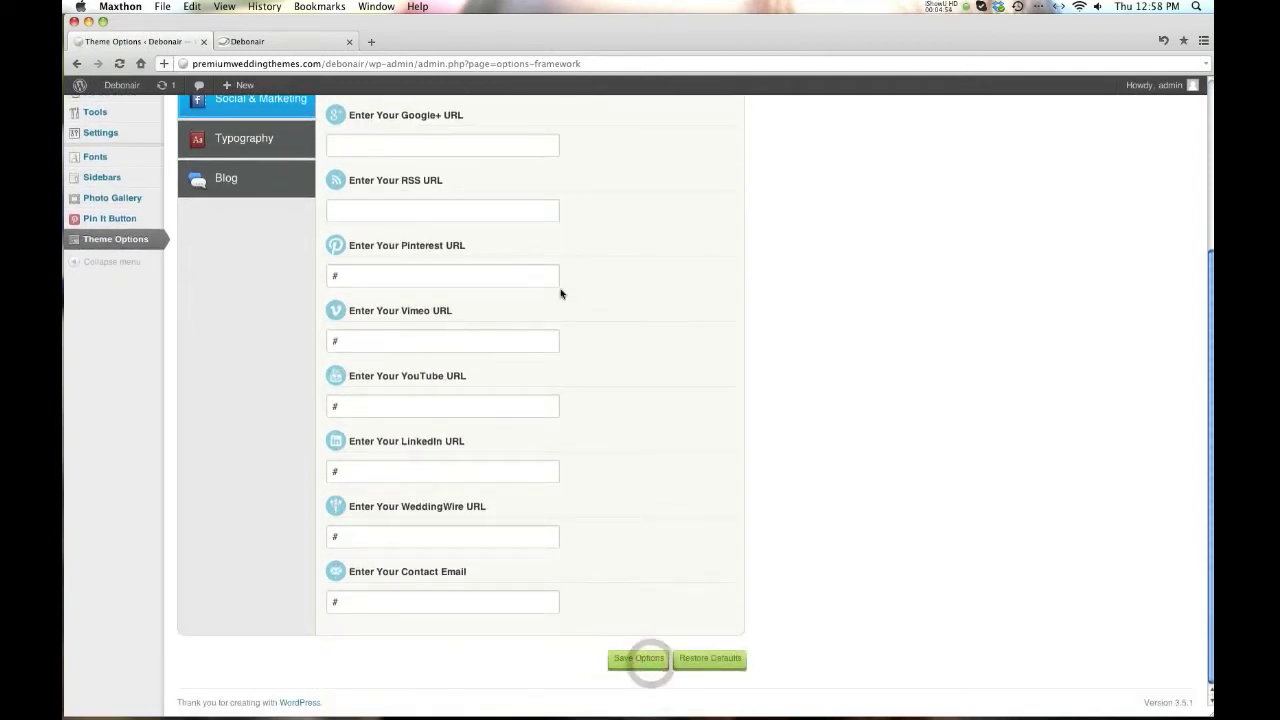
left_click(718, 251)
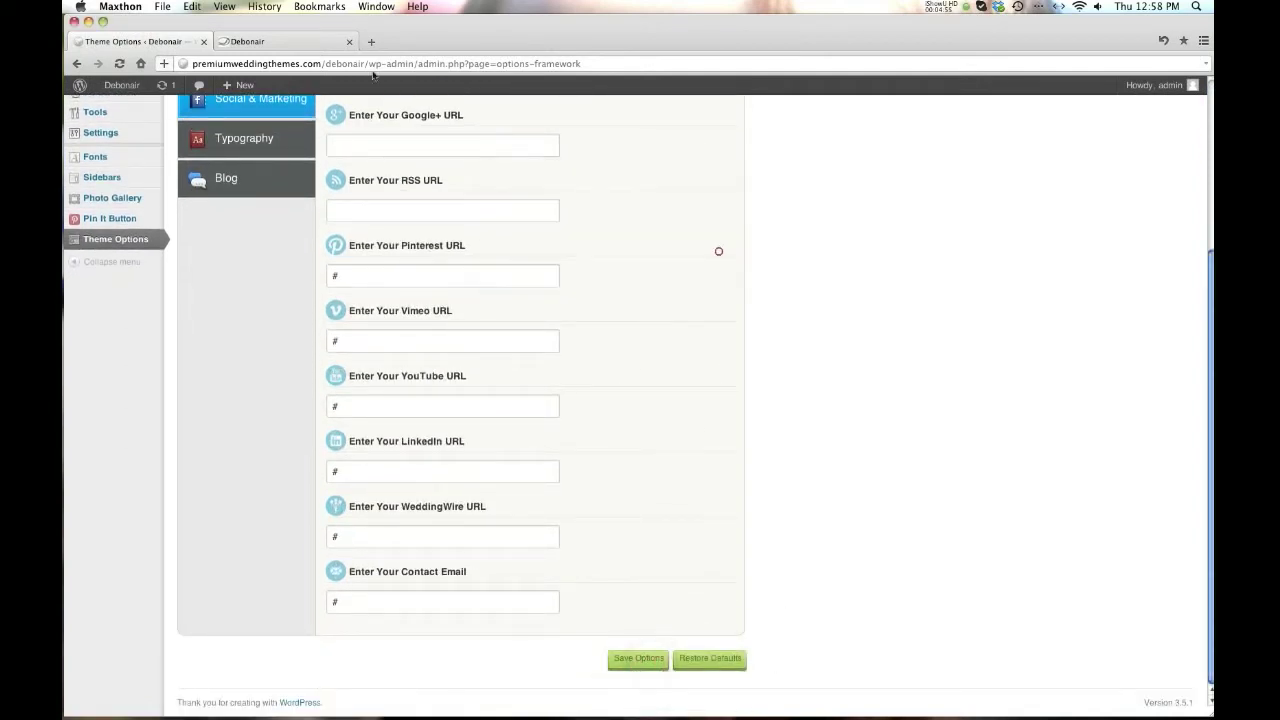
Reload the live homepage to check the header's social icons, and return to the theme options.
left_click(300, 42)
left_click(118, 63)
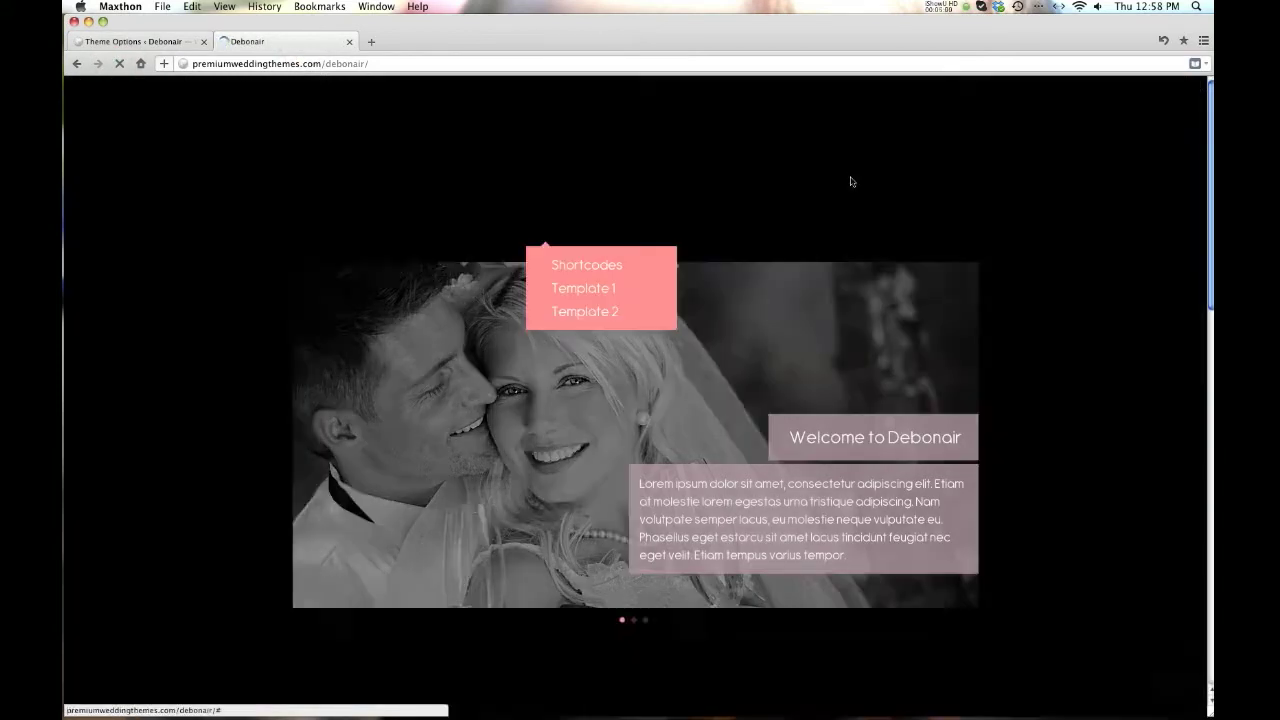
left_click(128, 42)
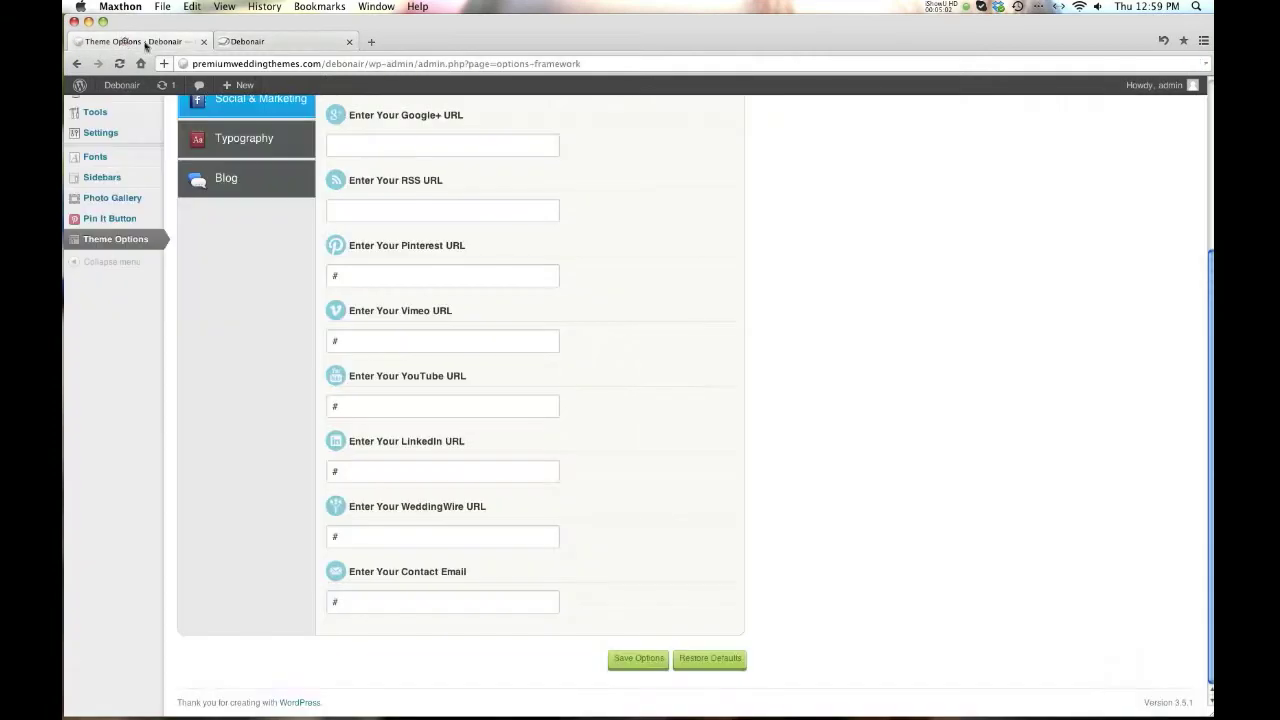
Set the Facebook, Twitter and Google+ URLs to # and save the options.
scroll(393, 450, "up", 5)
left_click_drag(385, 249, 378, 268)
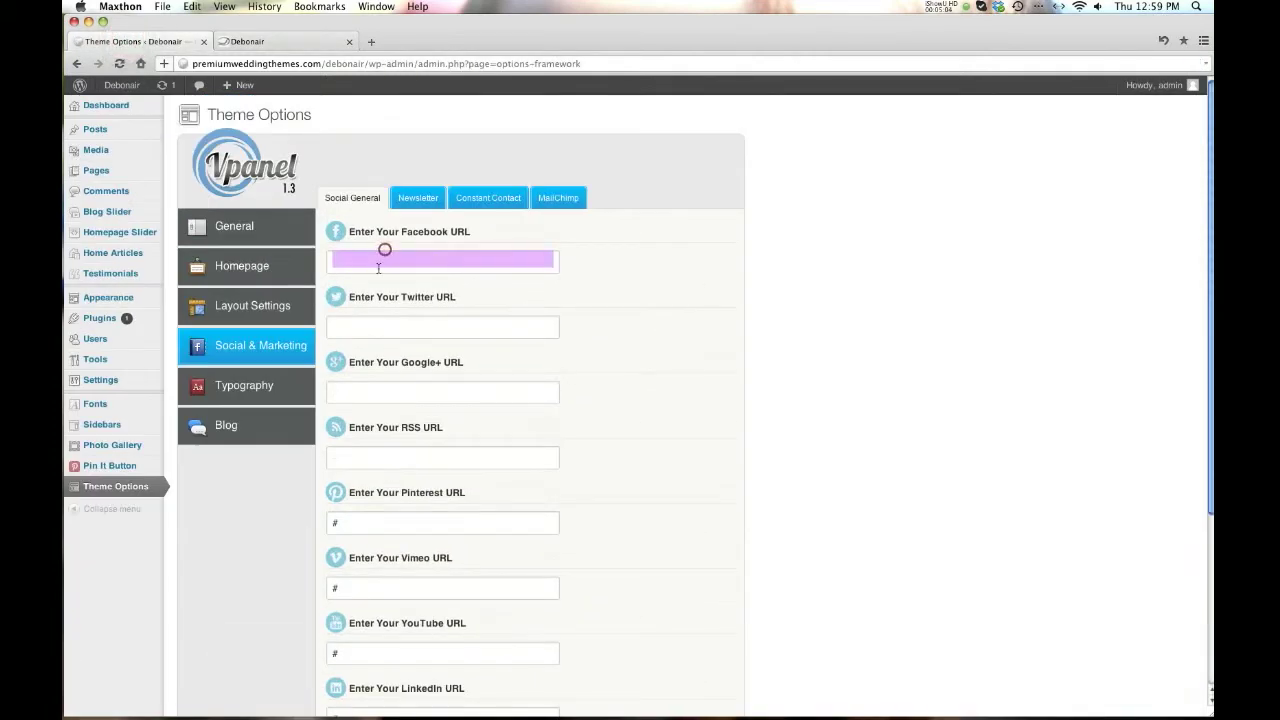
left_click(378, 268)
type("#")
key("Tab")
type("$")
key("BackSpace")
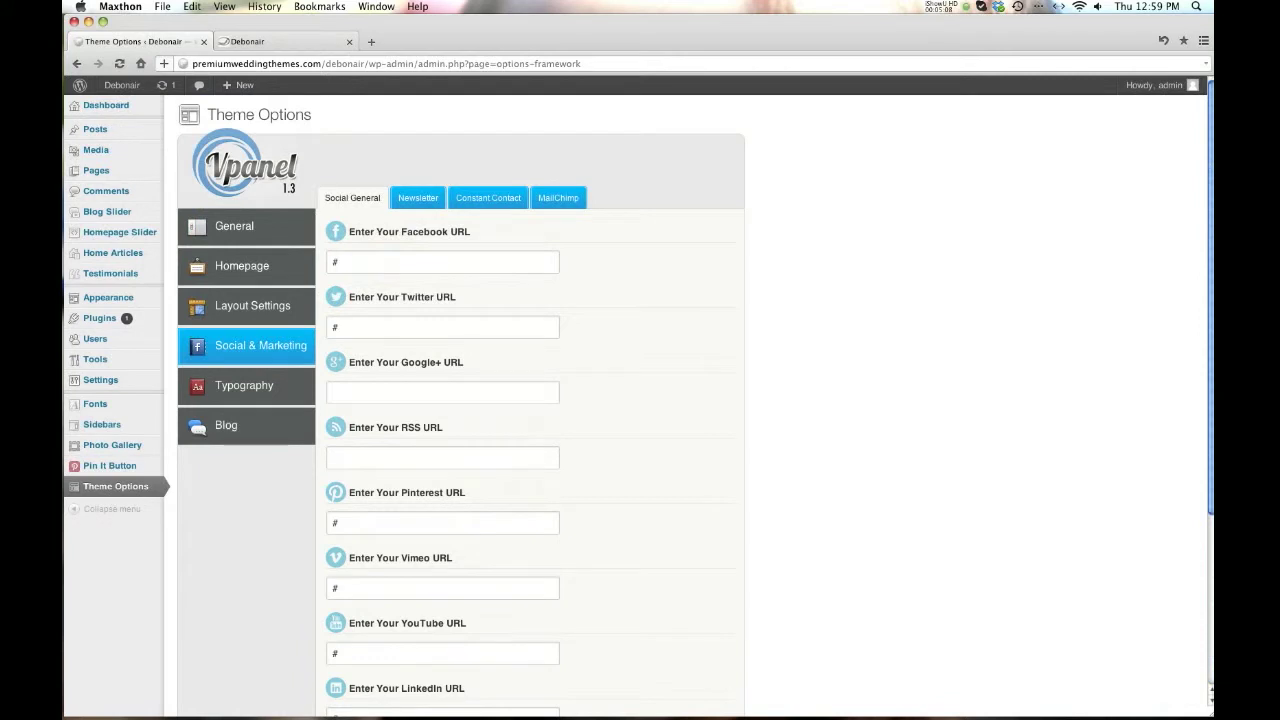
key("Tab")
scroll(708, 571, "down", 5)
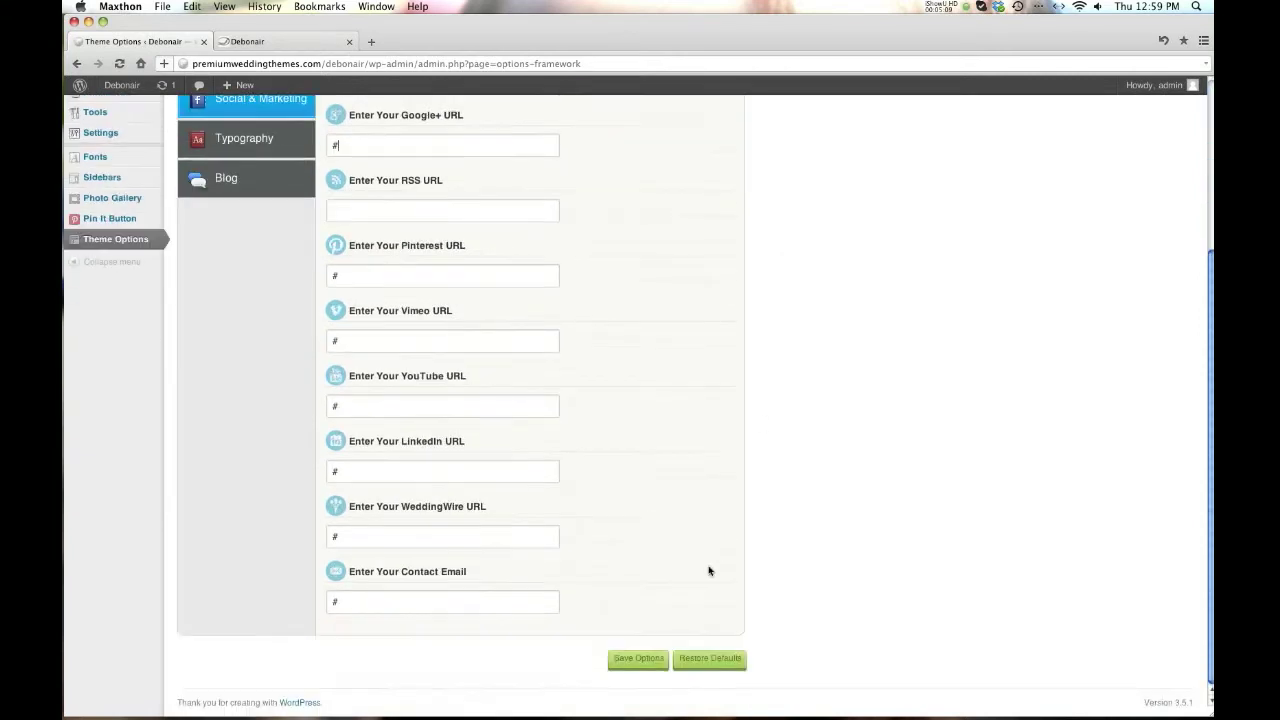
left_click(655, 658)
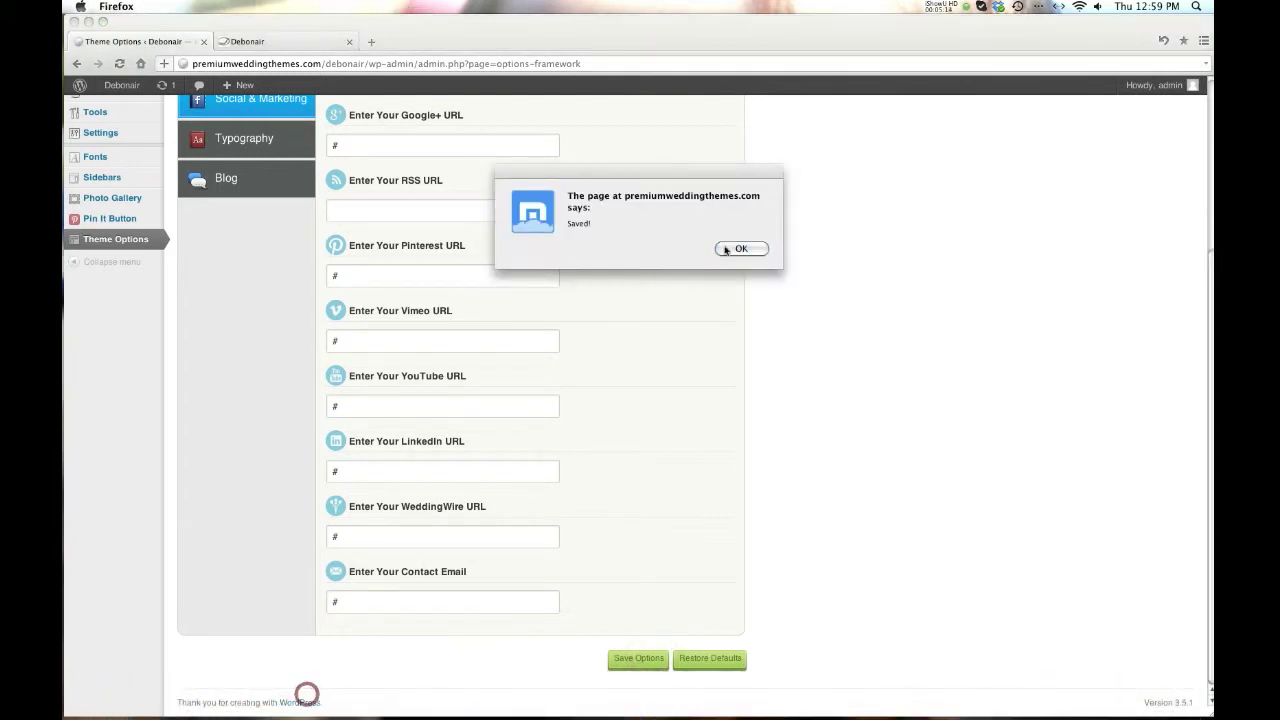
left_click(730, 246)
Open the newsletter settings and review the homepage display option, box title, box text and destination choices for subscriber emails.
left_click(410, 200)
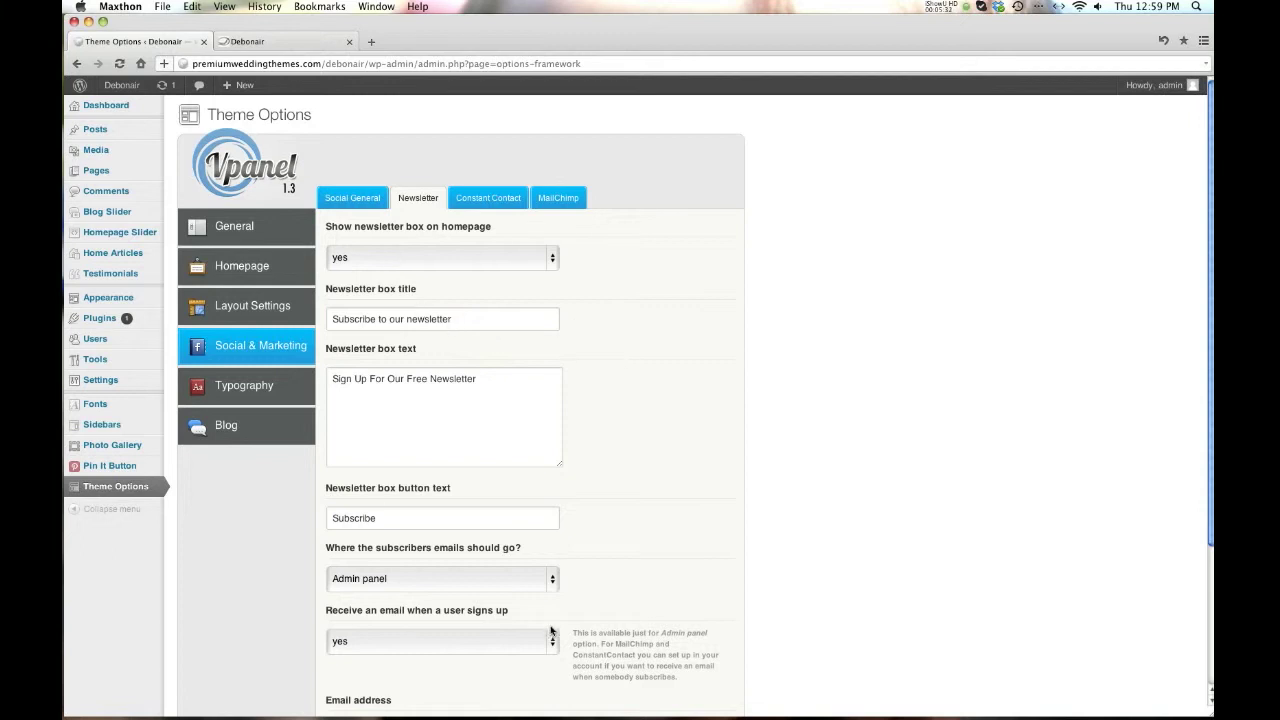
left_click(534, 582)
left_click(579, 549)
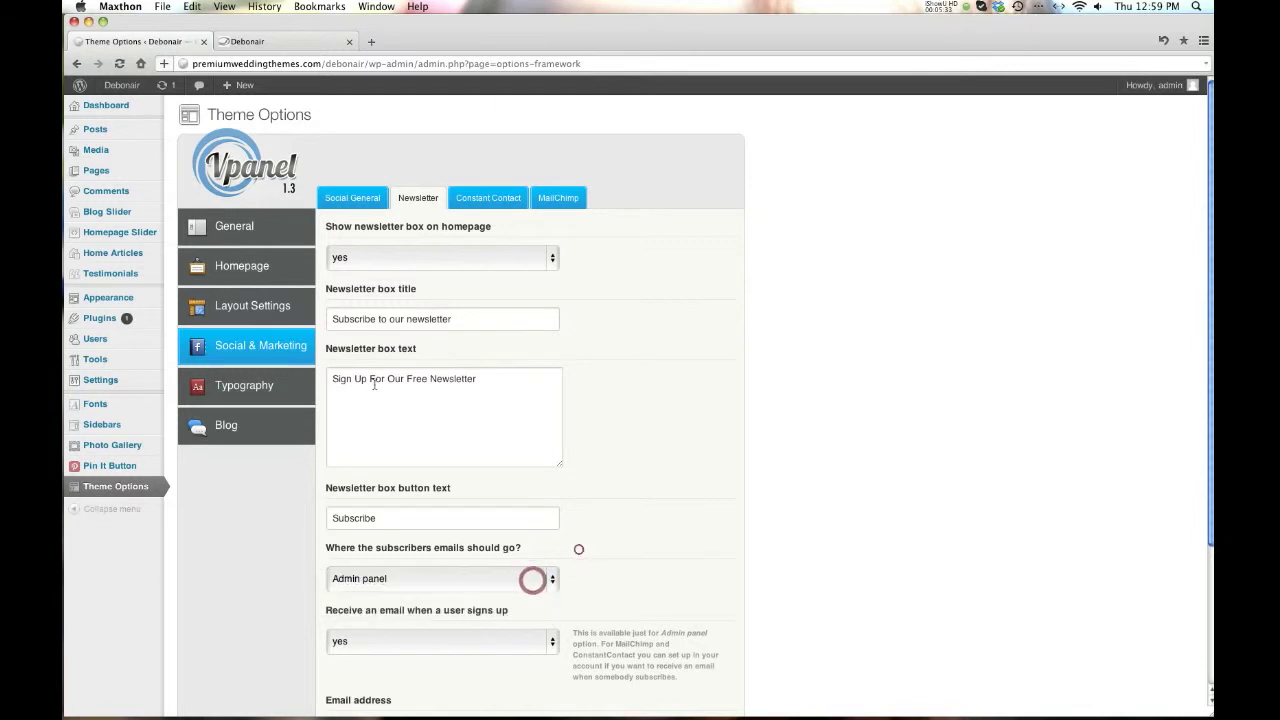
left_click(365, 260)
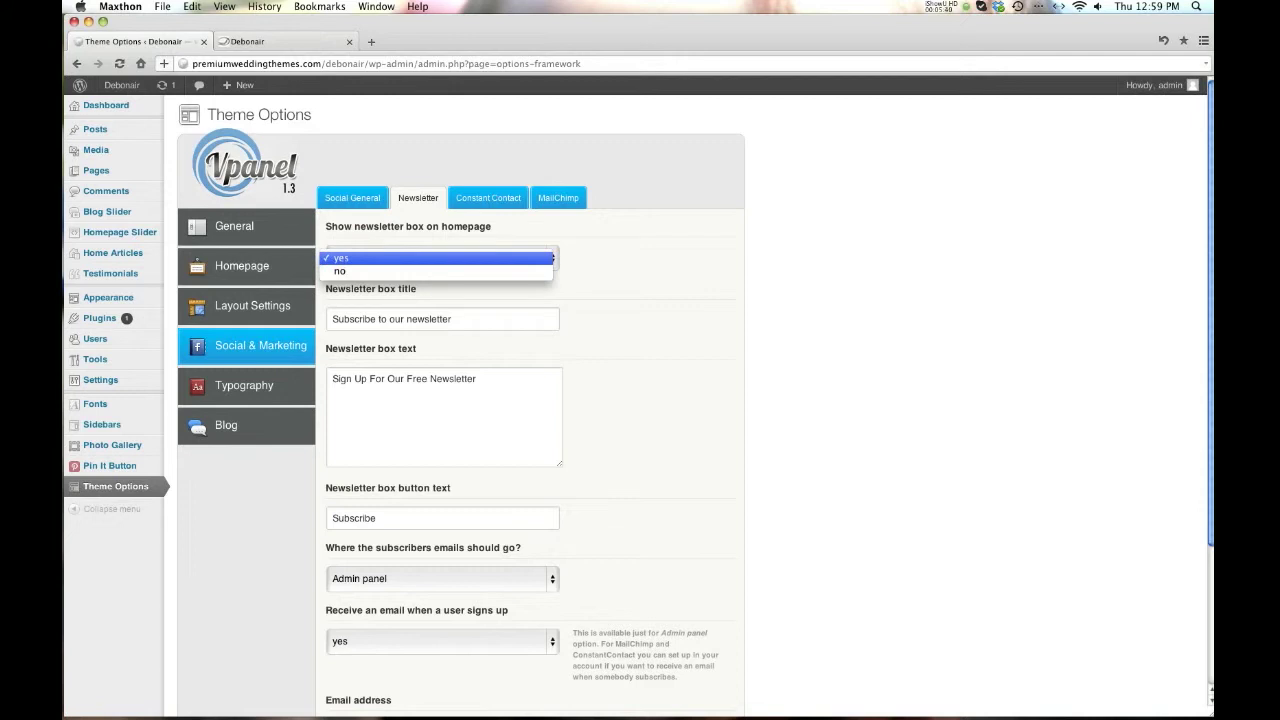
left_click(365, 259)
triple_click(432, 319)
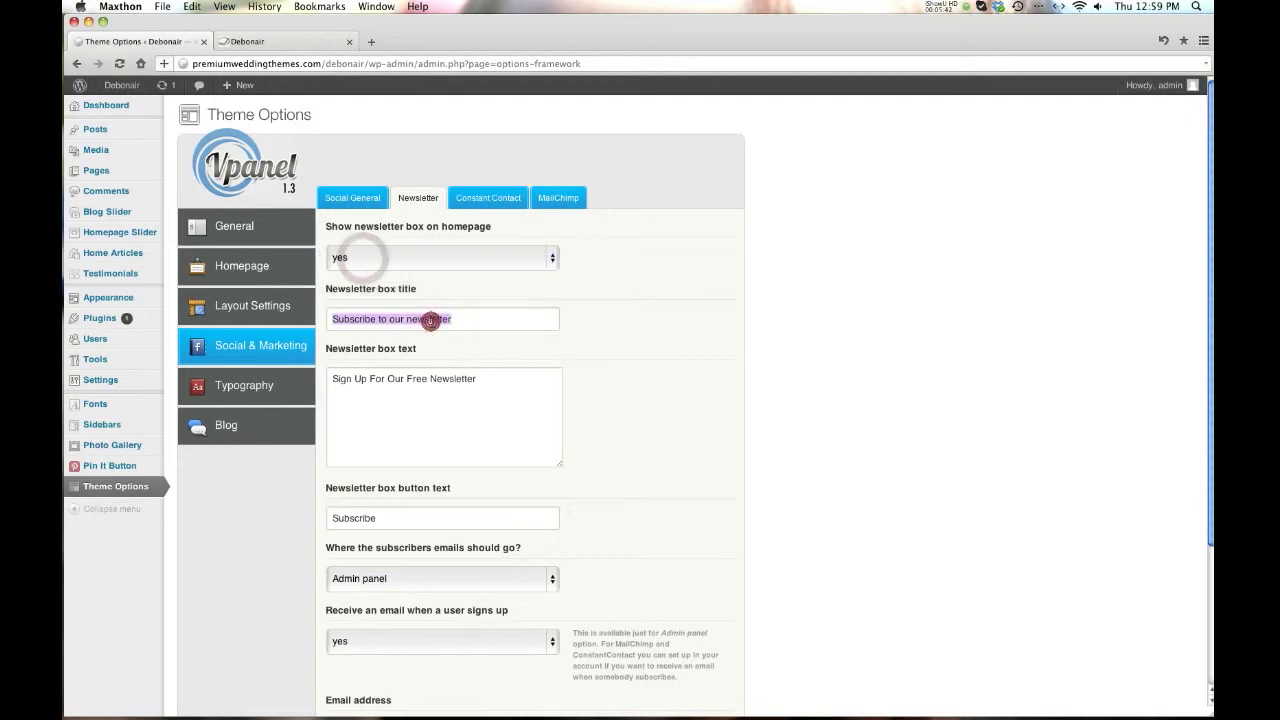
triple_click(427, 382)
scroll(426, 383, "down", 2)
scroll(426, 383, "down", 3)
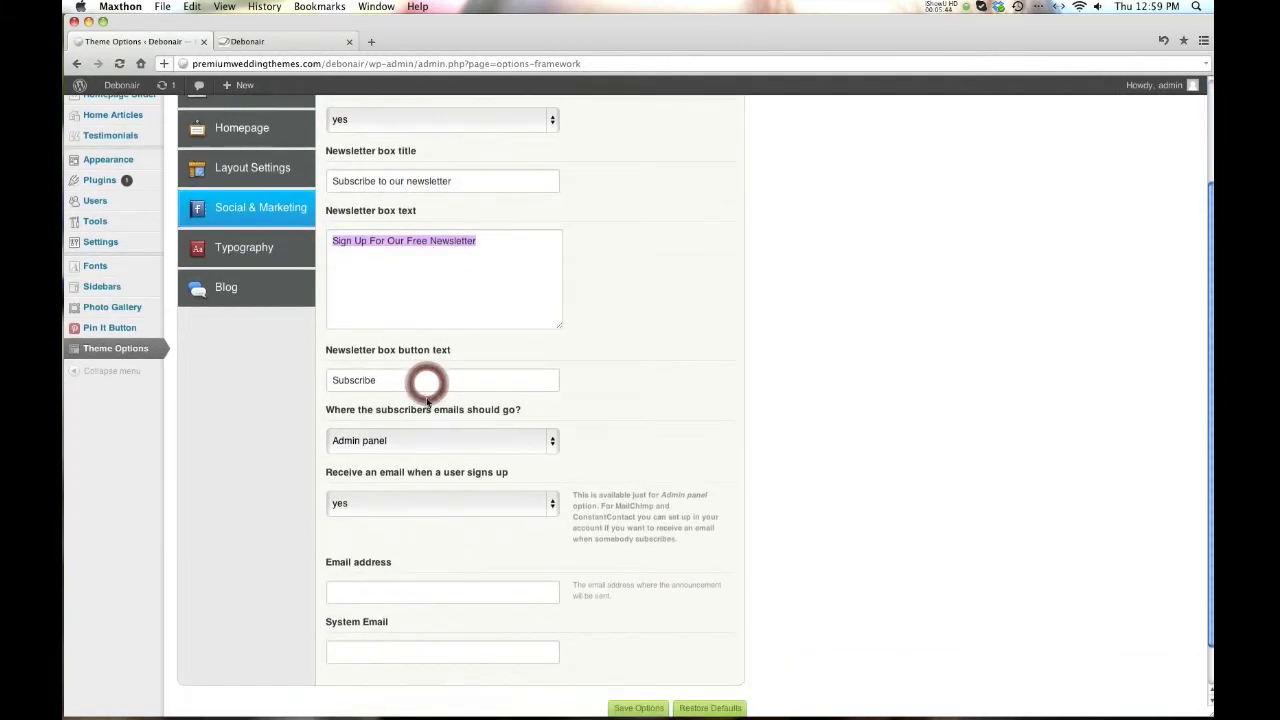
left_click(400, 441)
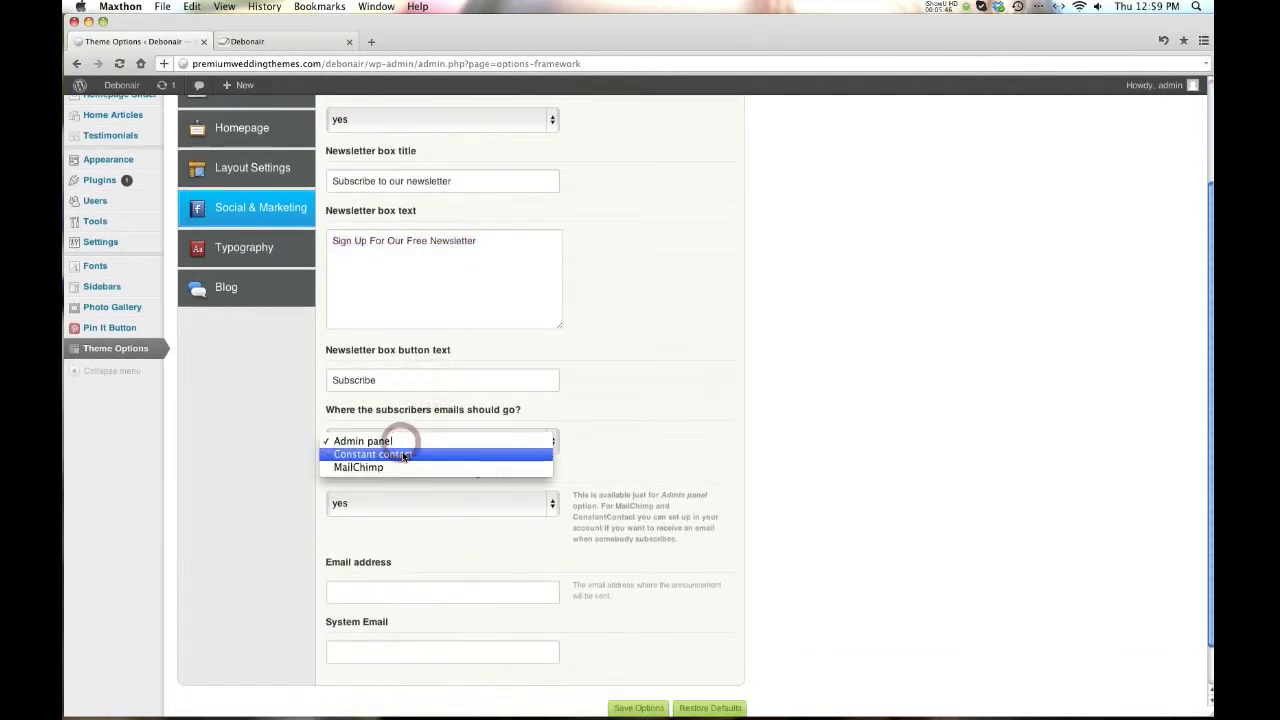
left_click(239, 467)
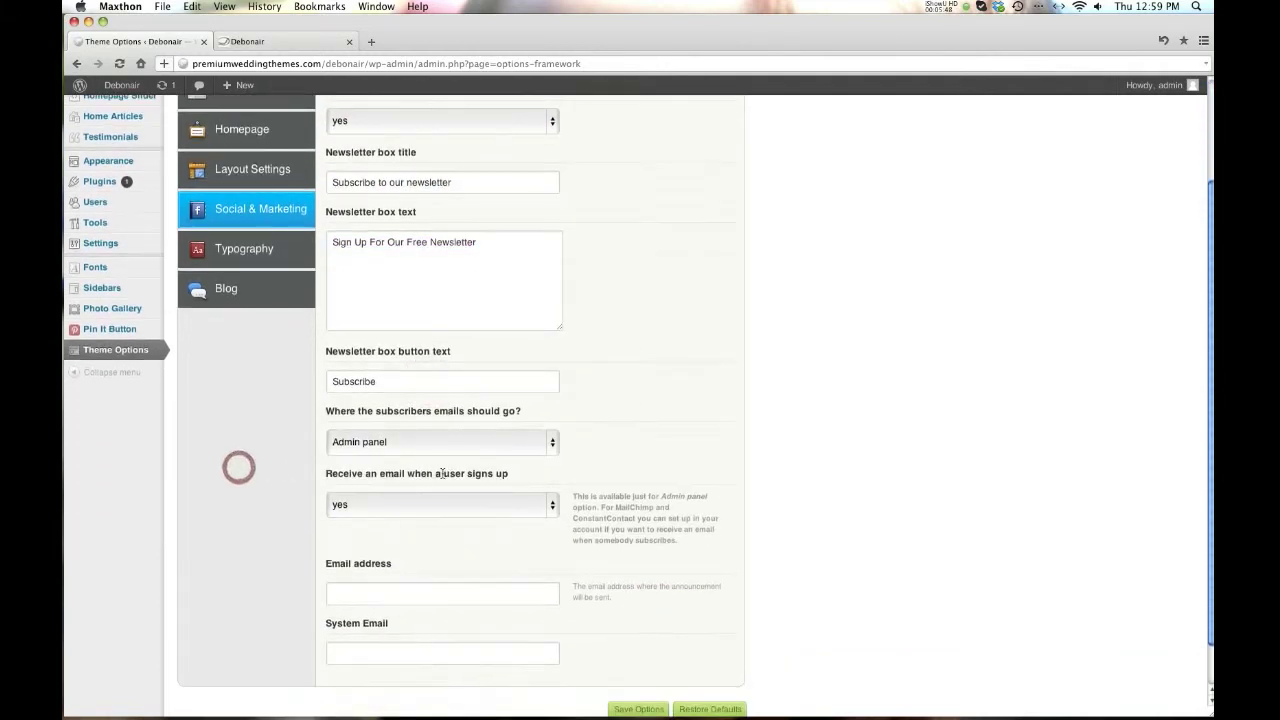
scroll(441, 473, "up", 3)
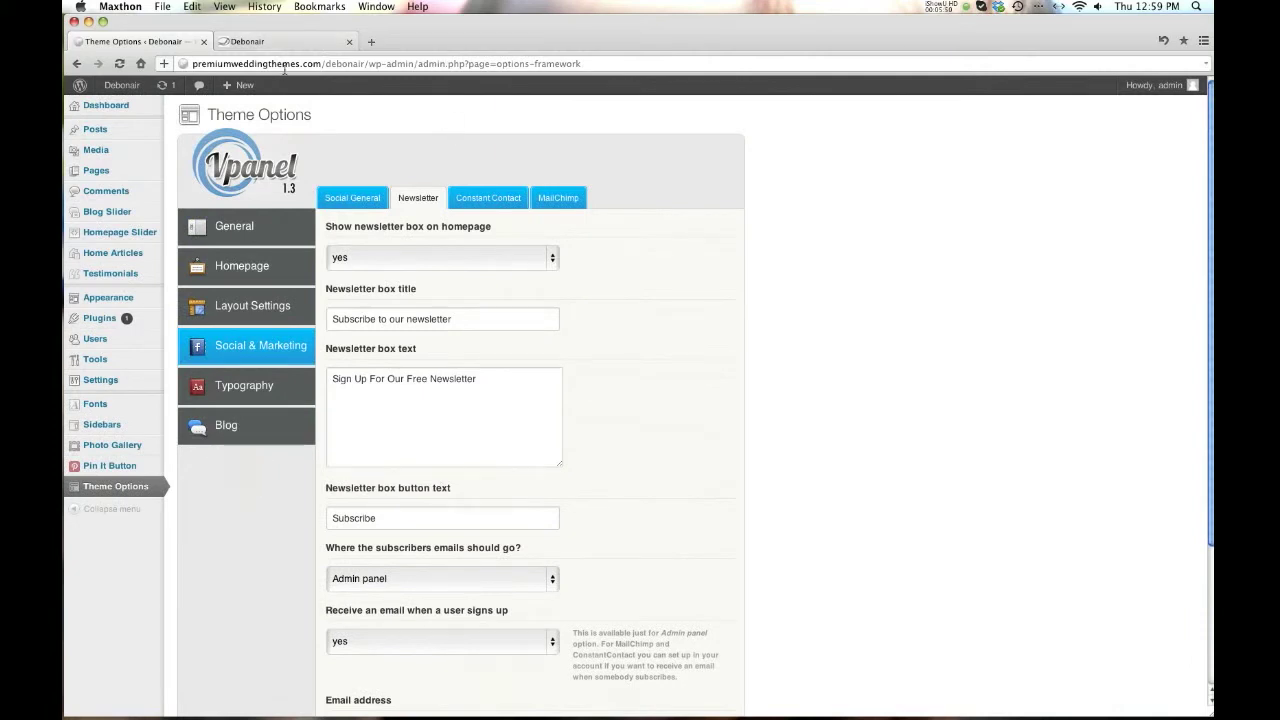
Copy the site address premiumweddingthemes.com/debonair and load it in Firefox to view the newsletter popup.
left_click(304, 690)
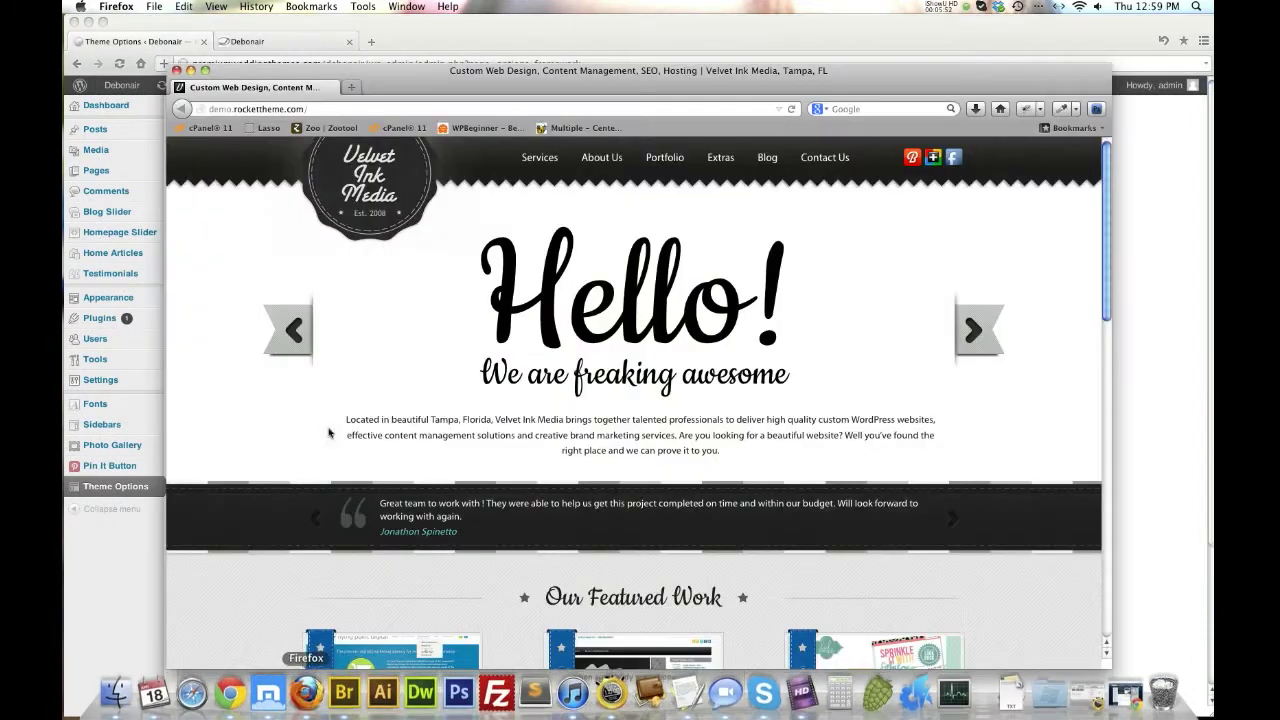
left_click_drag(374, 73, 185, 65)
key("super+c")
left_click(360, 63)
left_click(360, 63)
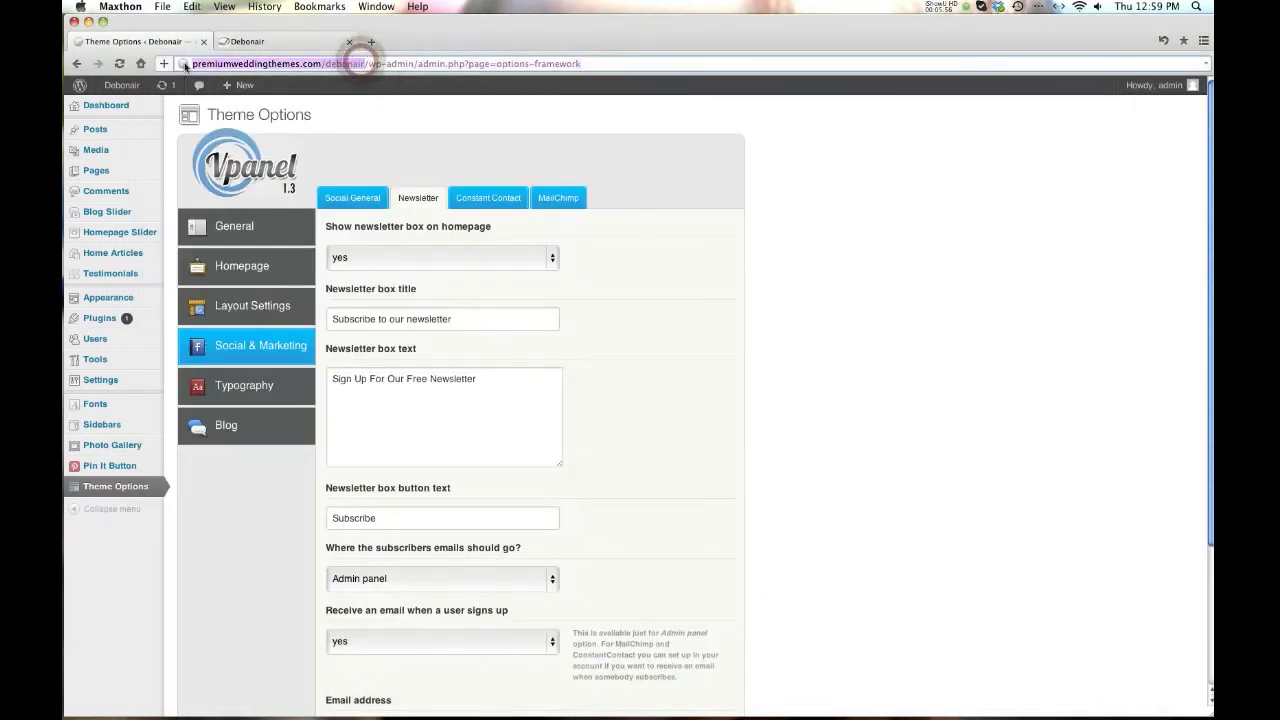
key("F3")
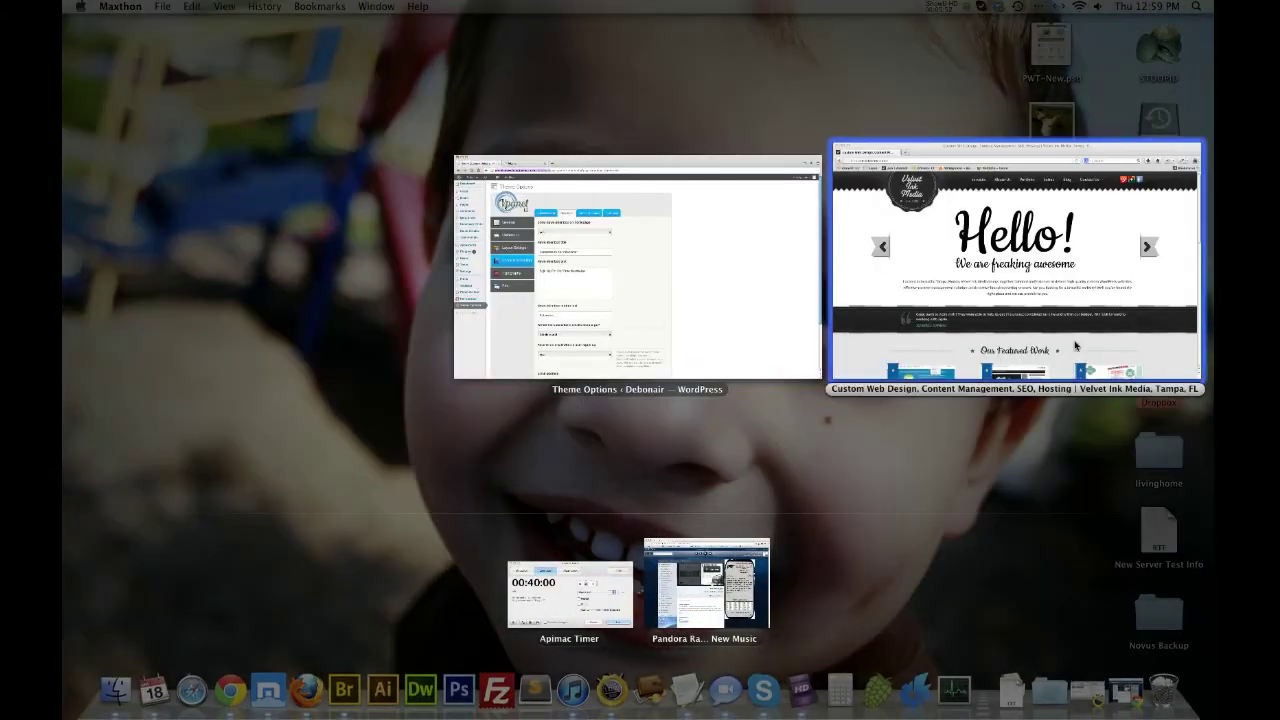
left_click(1033, 308)
left_click(338, 119)
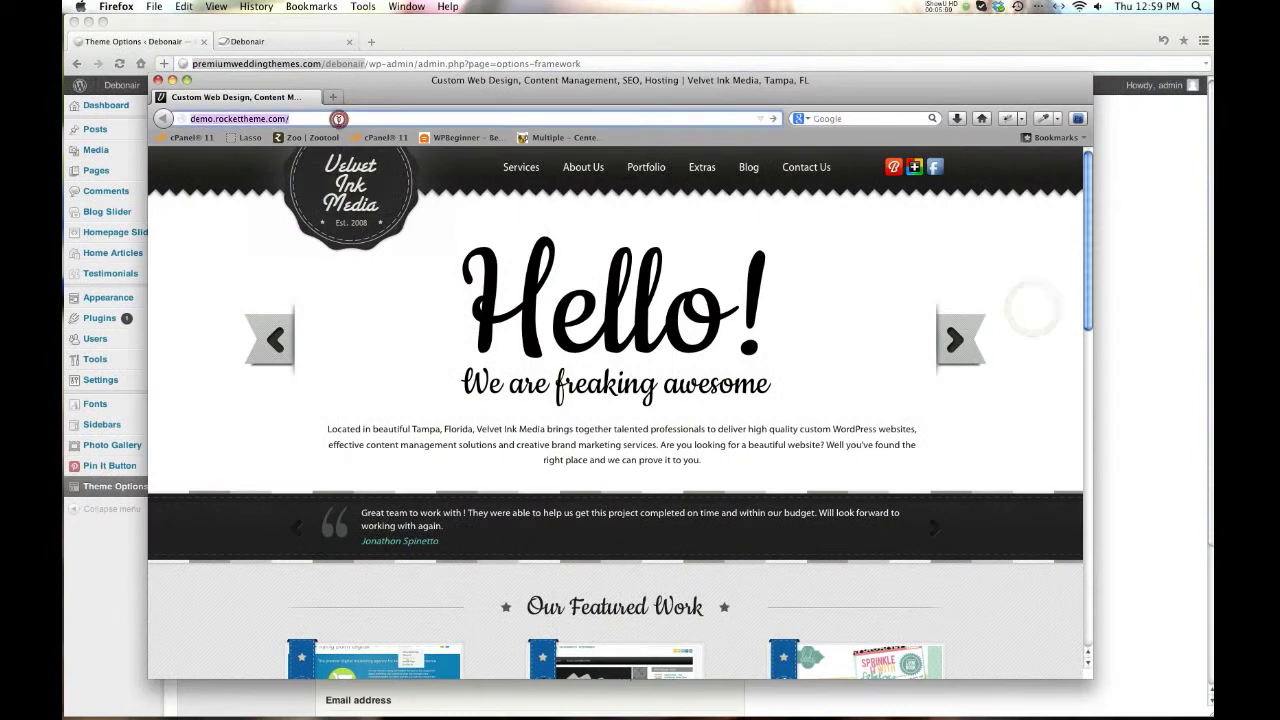
key("super+v")
key("Return")
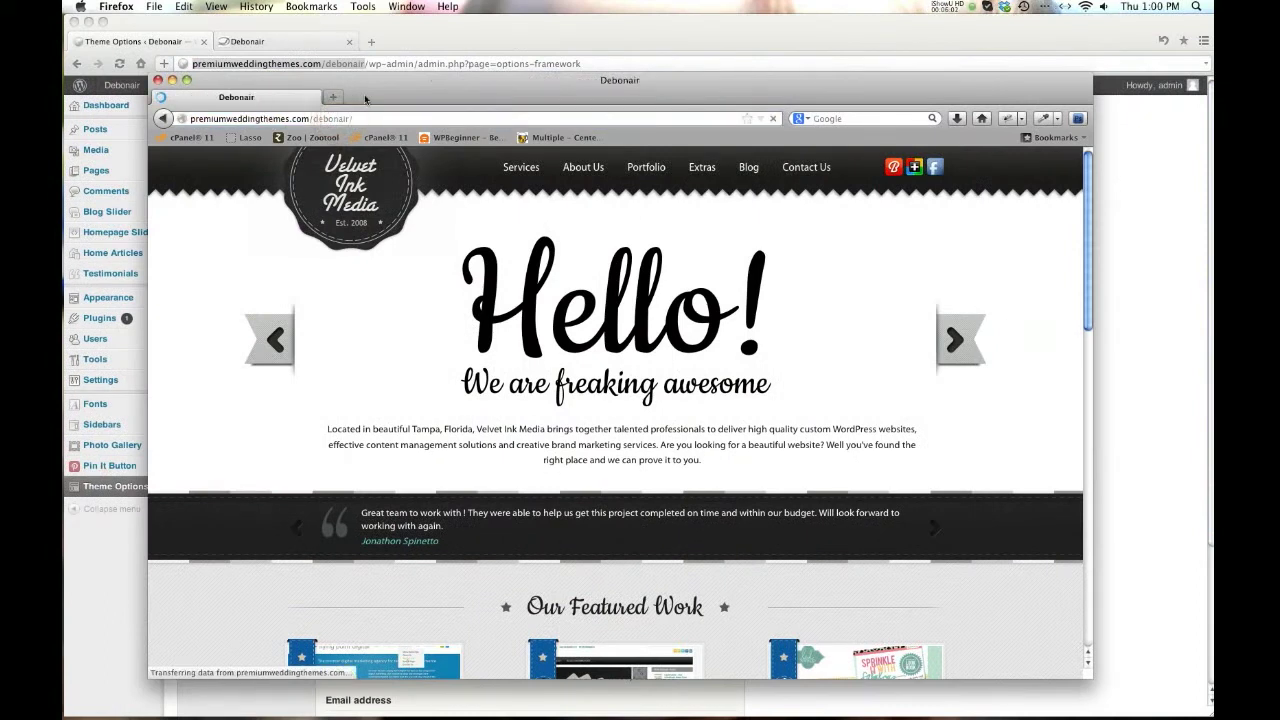
left_click_drag(364, 94, 338, 64)
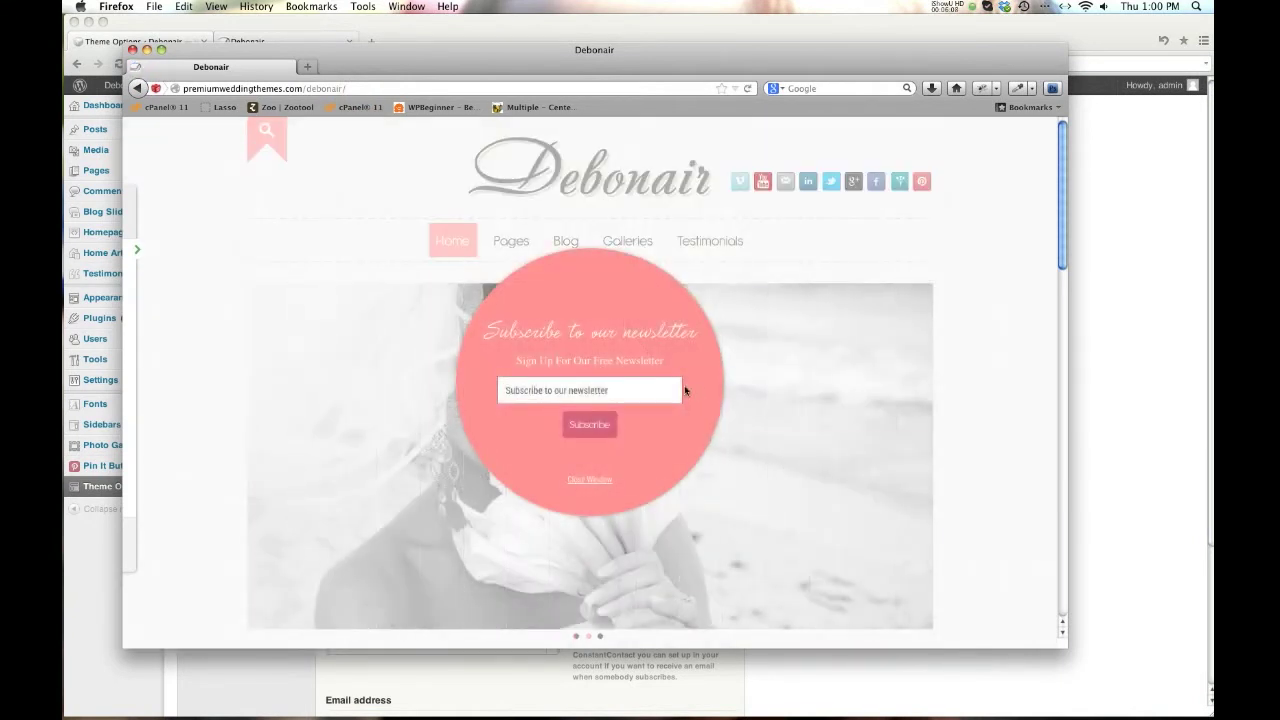
Dismiss the newsletter popup on the live homepage, then hide Firefox to return to the theme options.
left_click(583, 481)
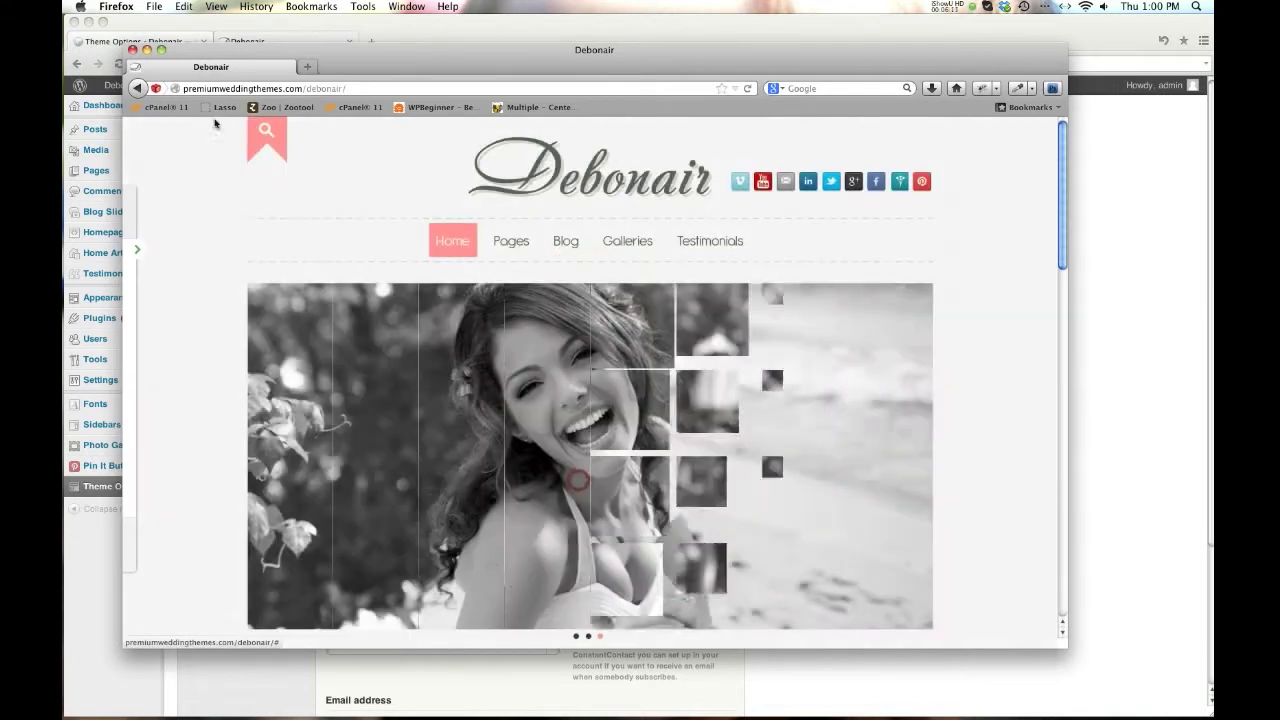
left_click(116, 6)
left_click(135, 134)
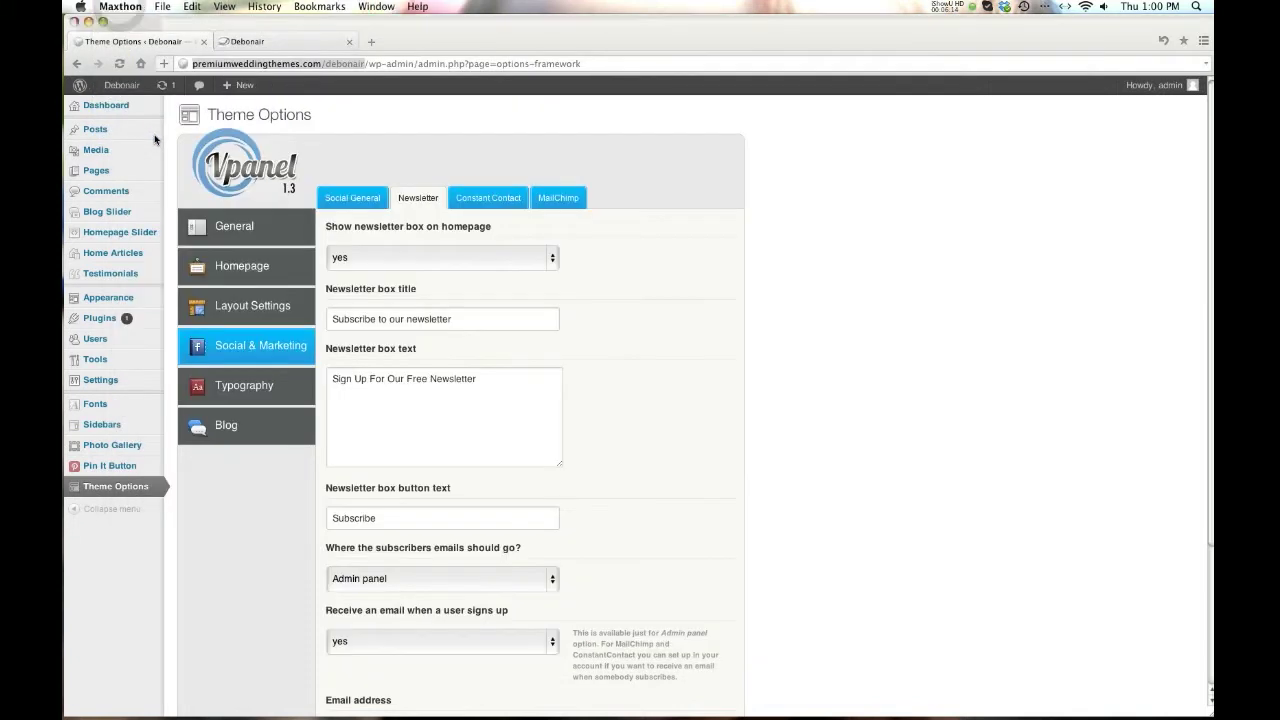
Review the Constant Contact and MailChimp account settings, and check the newsletter's sign-up email options again.
left_click(491, 206)
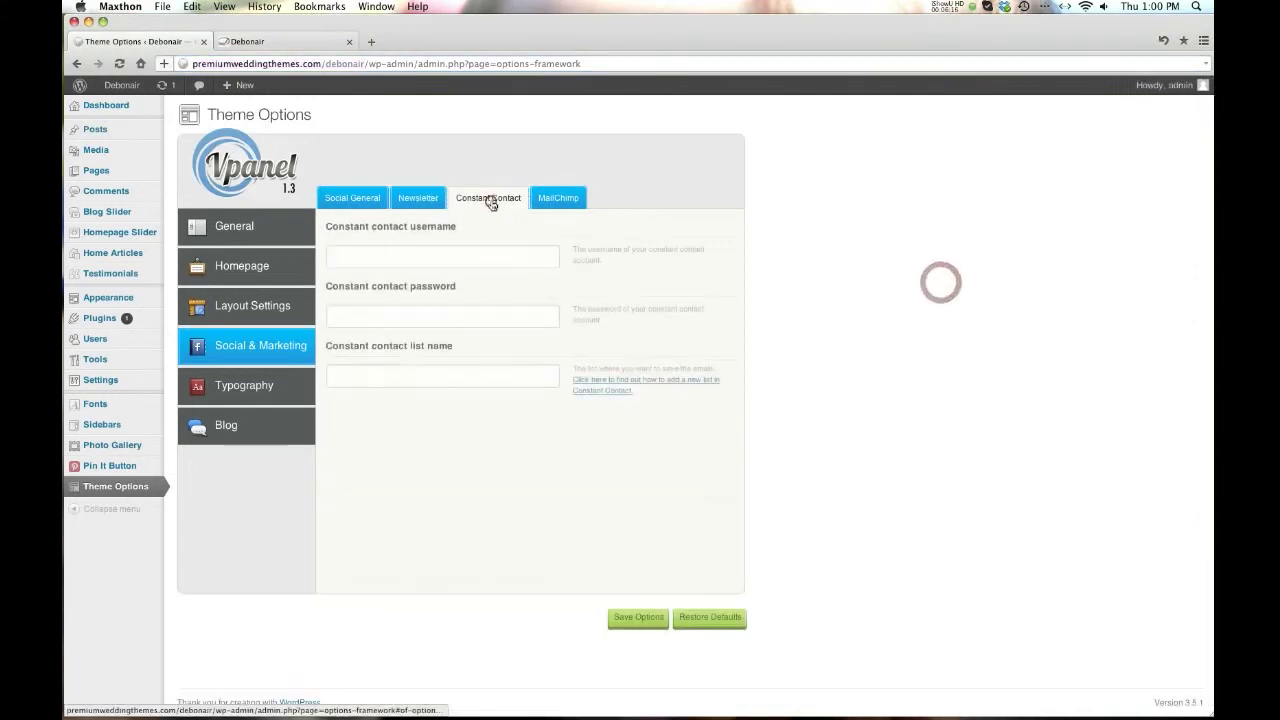
left_click(555, 202)
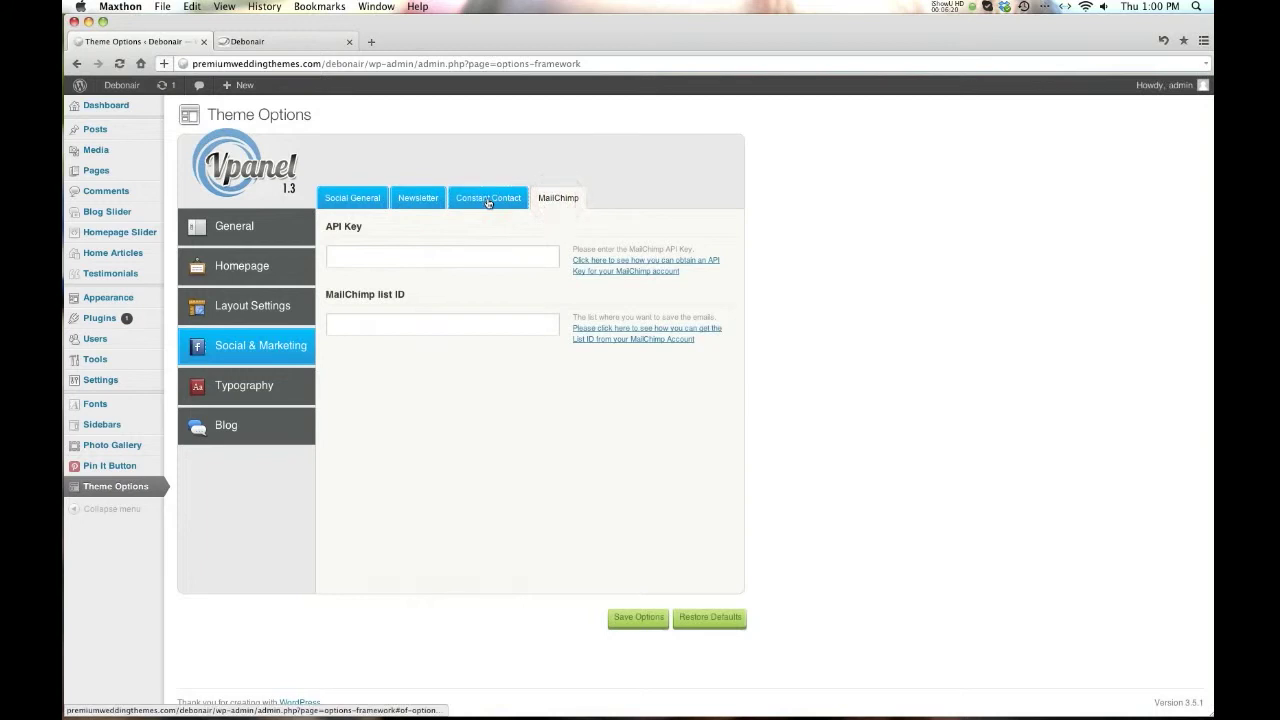
left_click(488, 199)
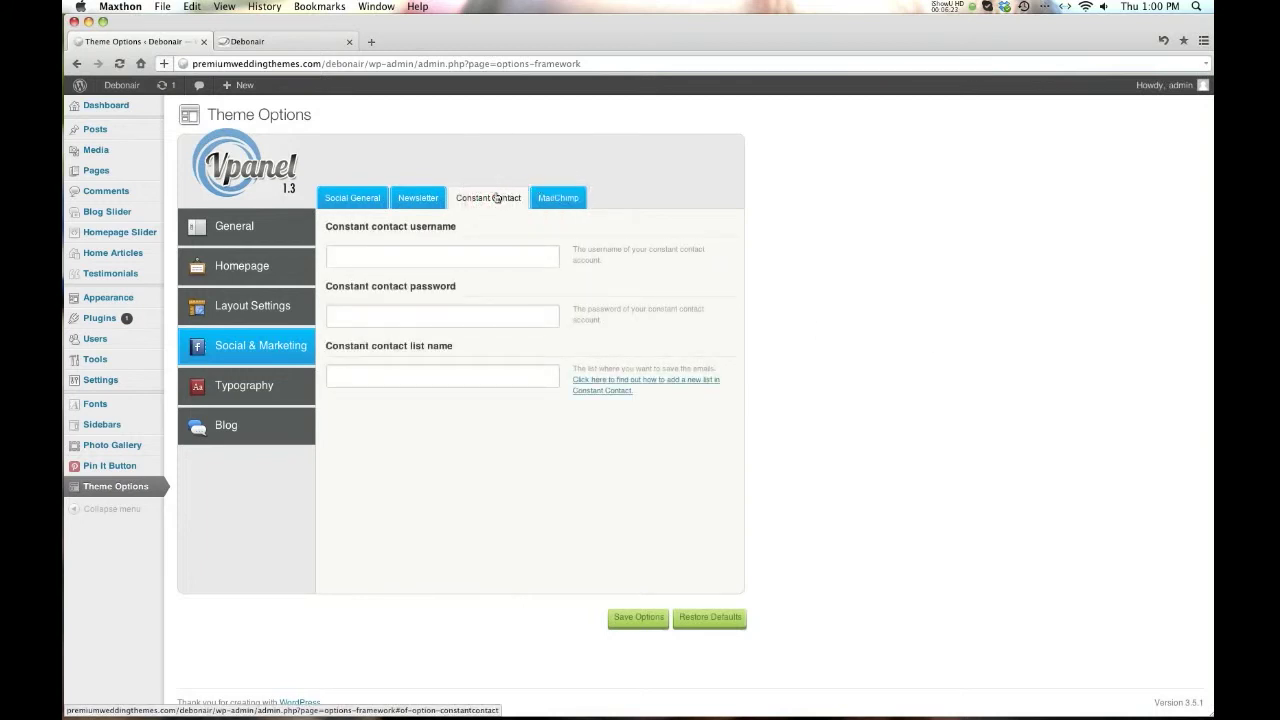
left_click(420, 200)
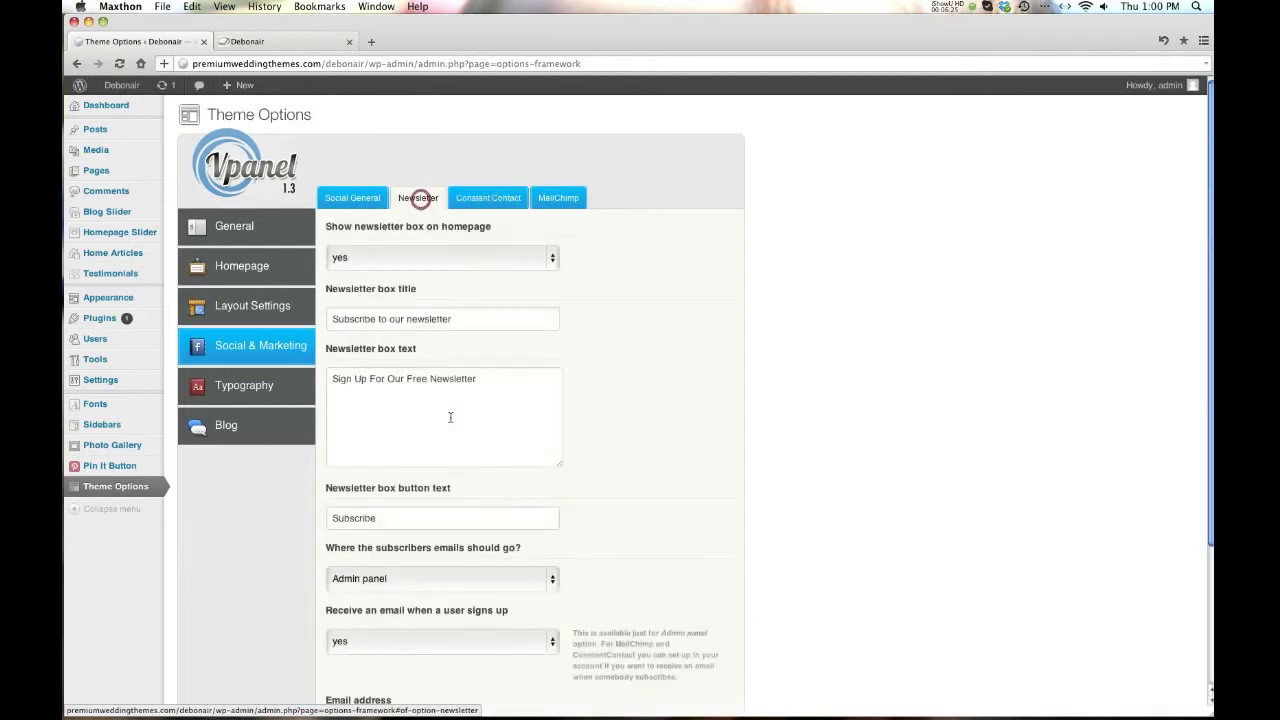
scroll(450, 420, "down", 4)
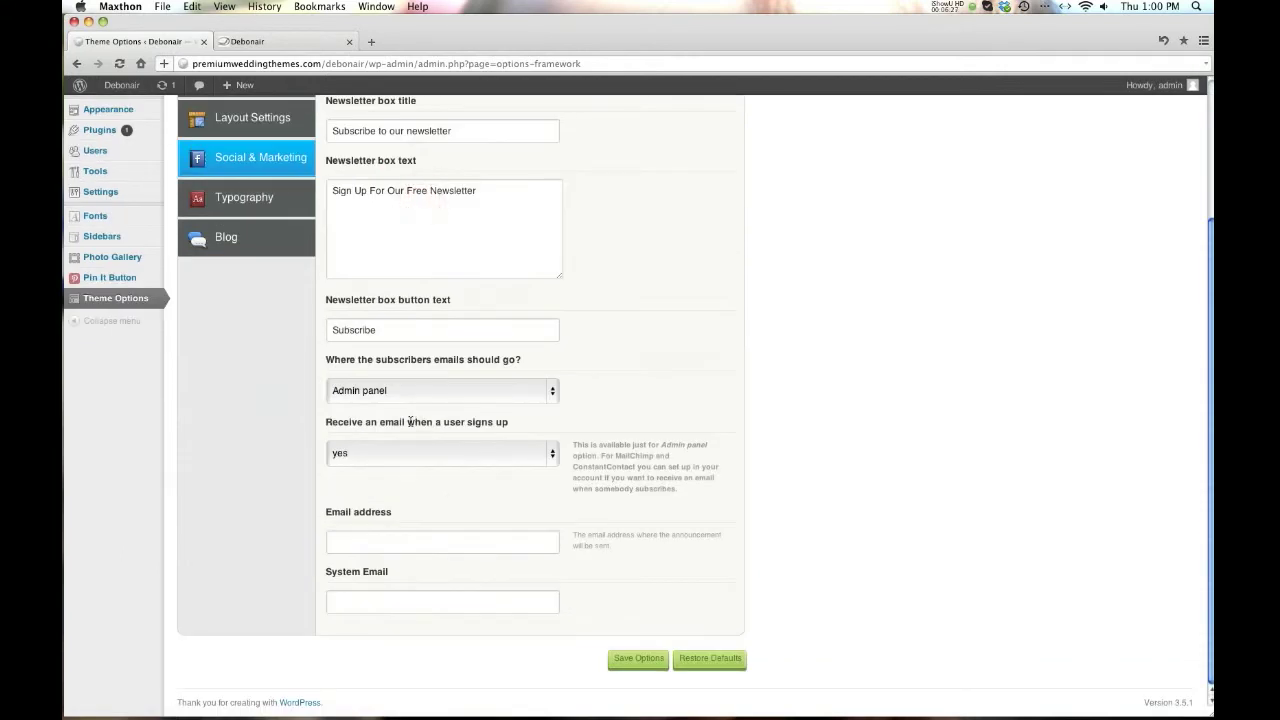
scroll(409, 421, "up", 4)
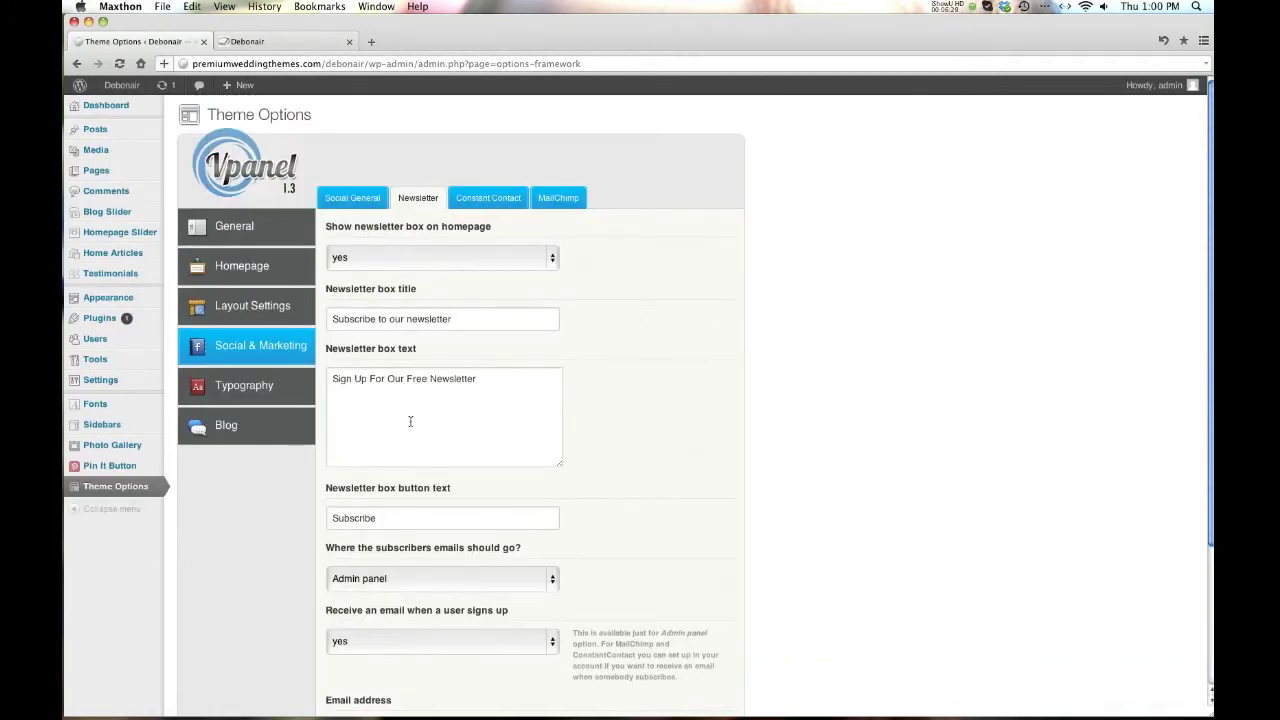
left_click(849, 297)
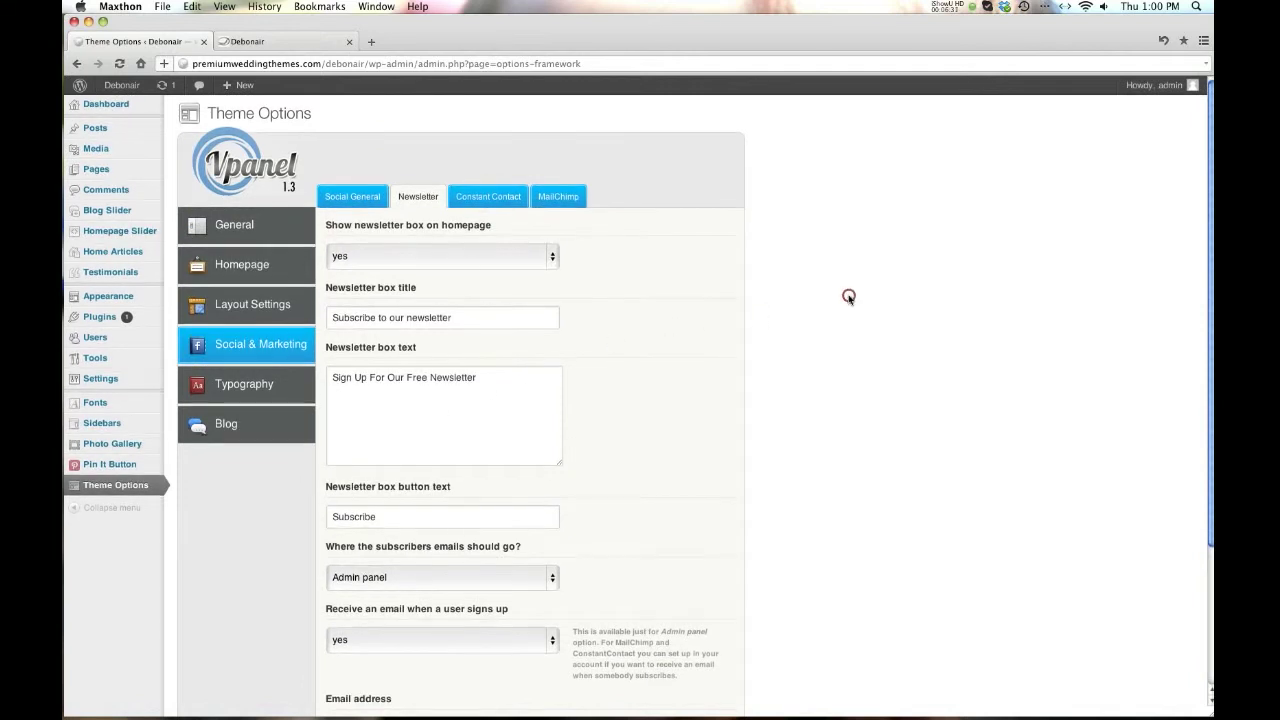
Open the typography settings and review the hyperlink color and underline options, keeping underline selected.
left_click(276, 395)
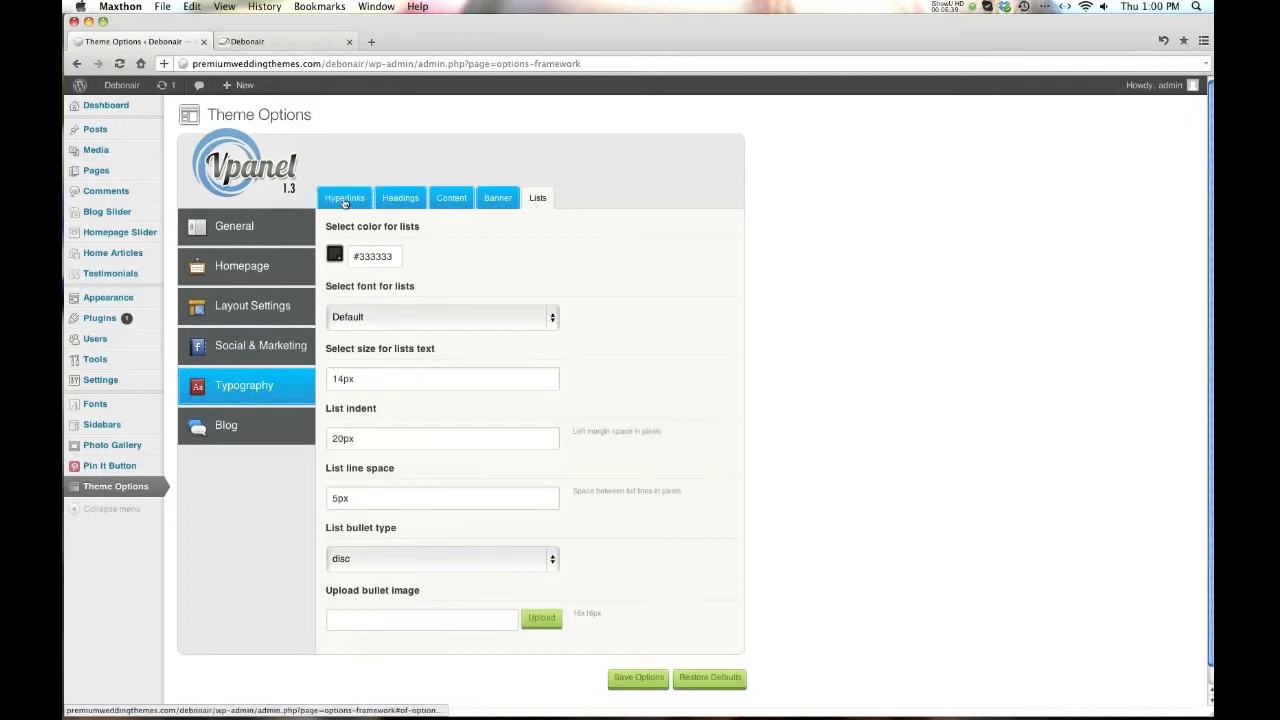
left_click(344, 200)
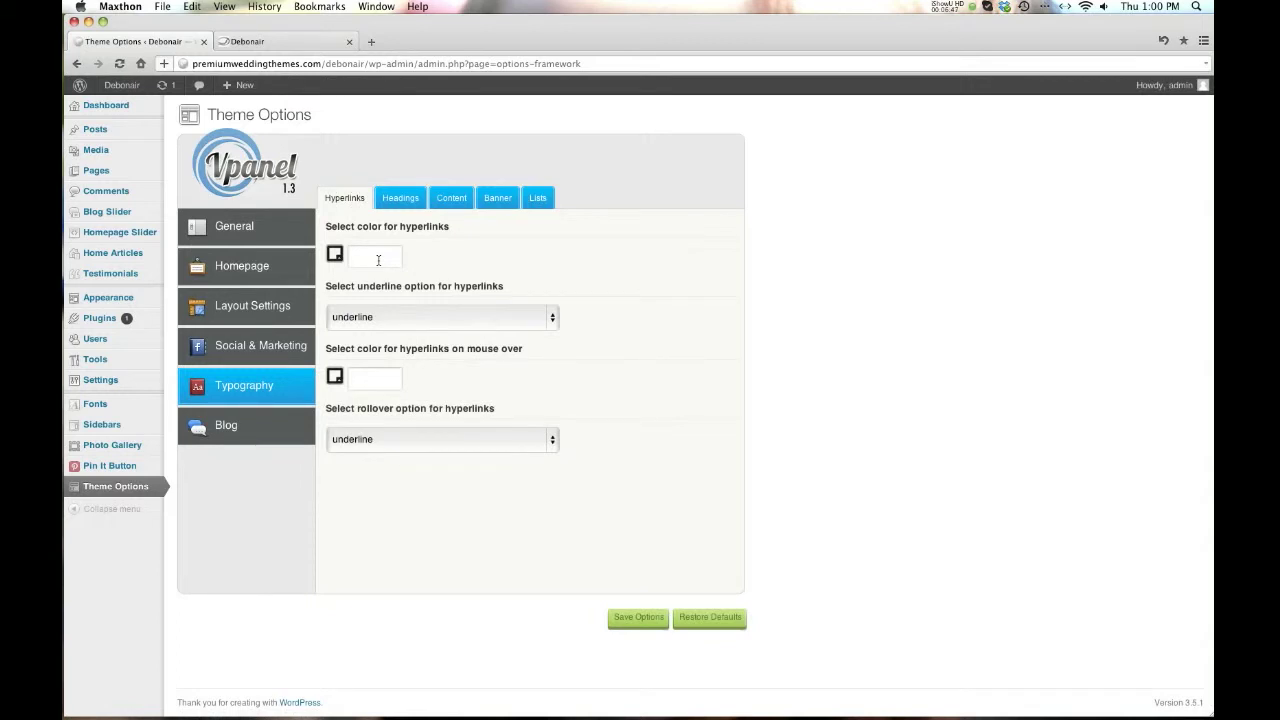
left_click(374, 320)
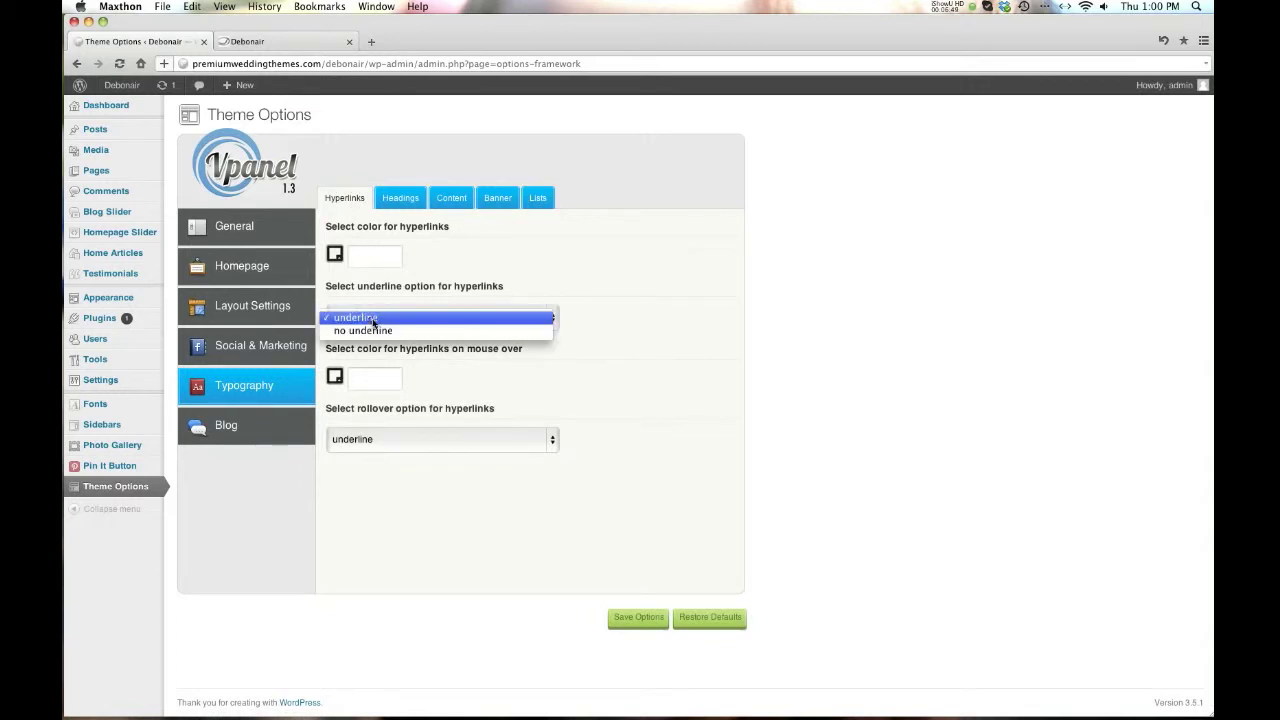
left_click(372, 321)
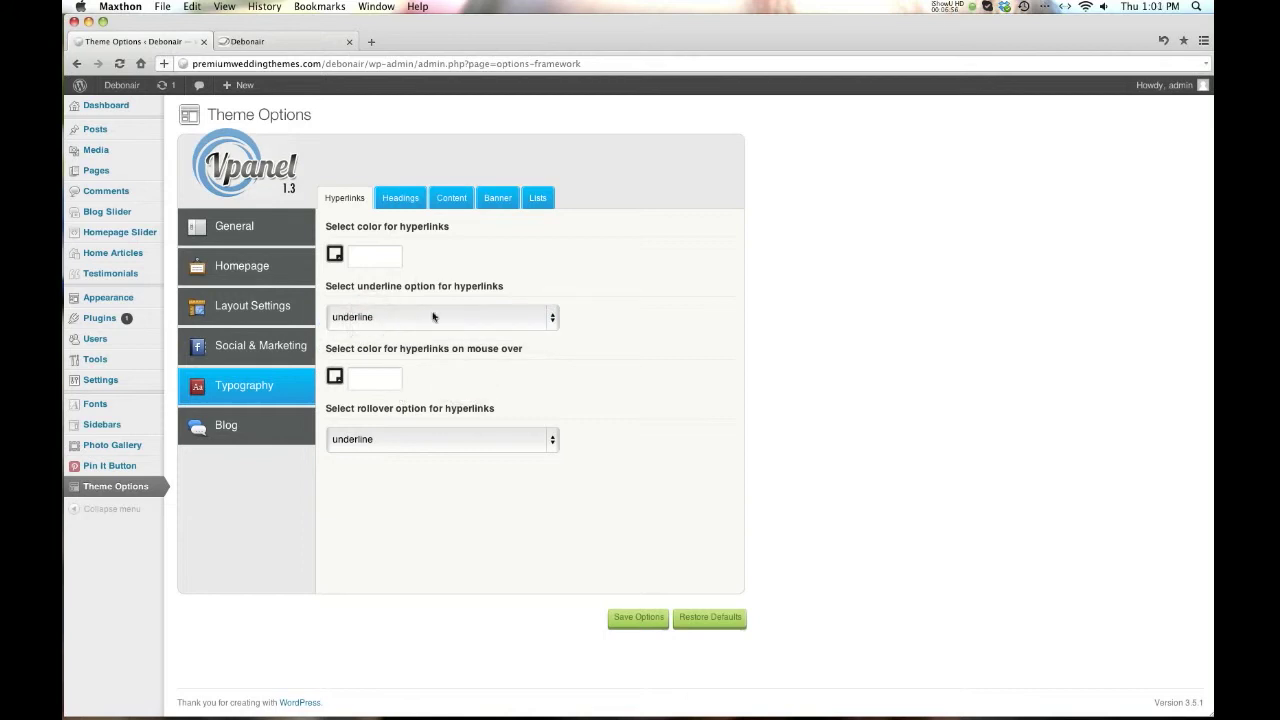
Open the heading typography settings and view the Shortcodes page on the live site to check its headings.
left_click(400, 197)
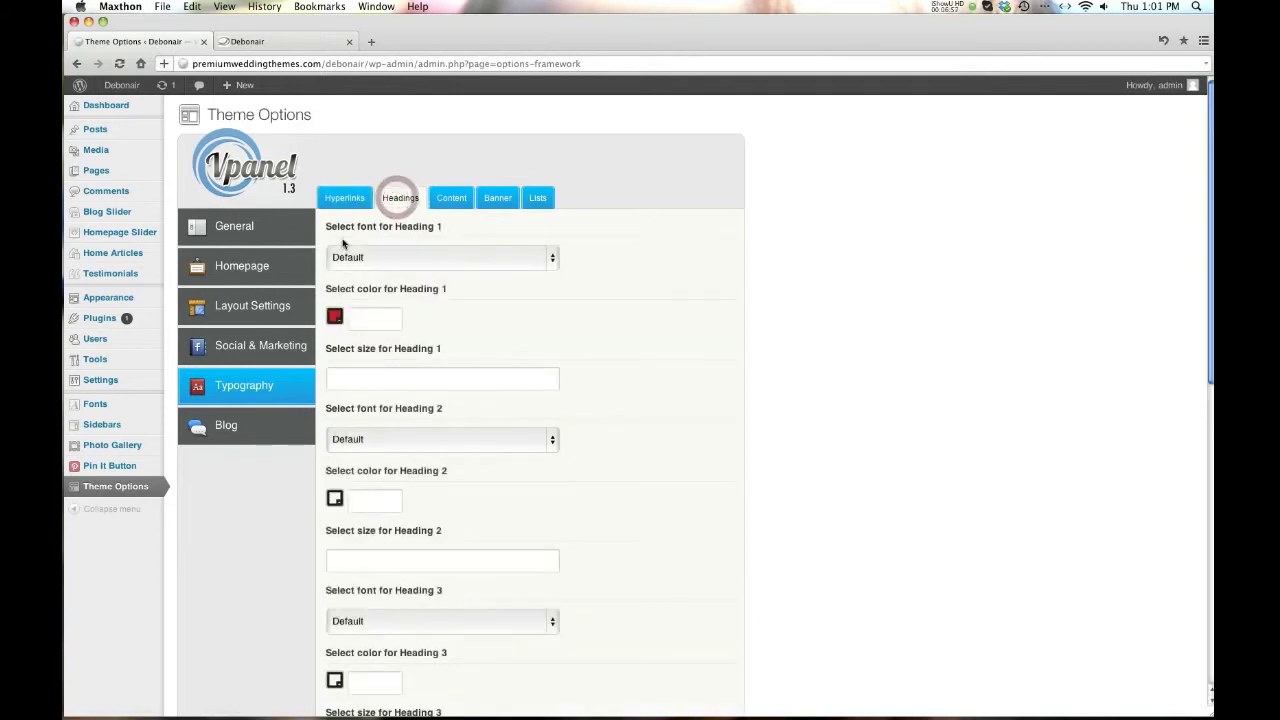
left_click(269, 44)
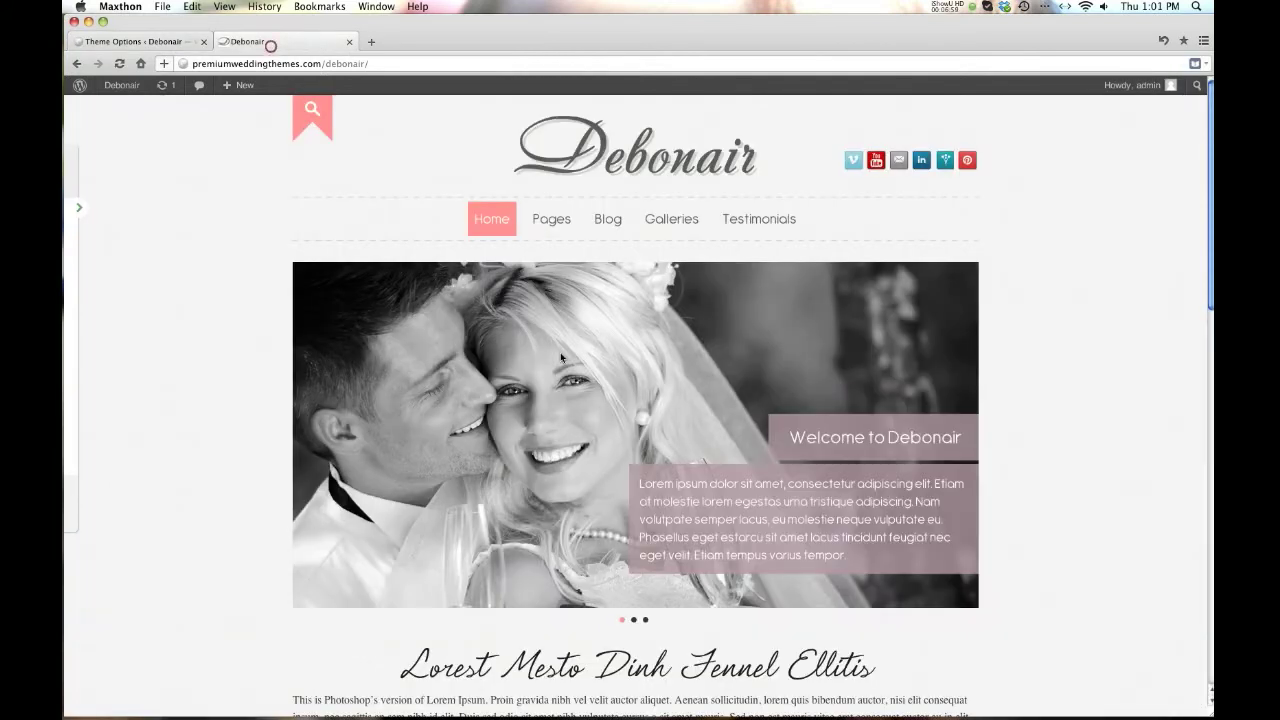
mouse_move(551, 222)
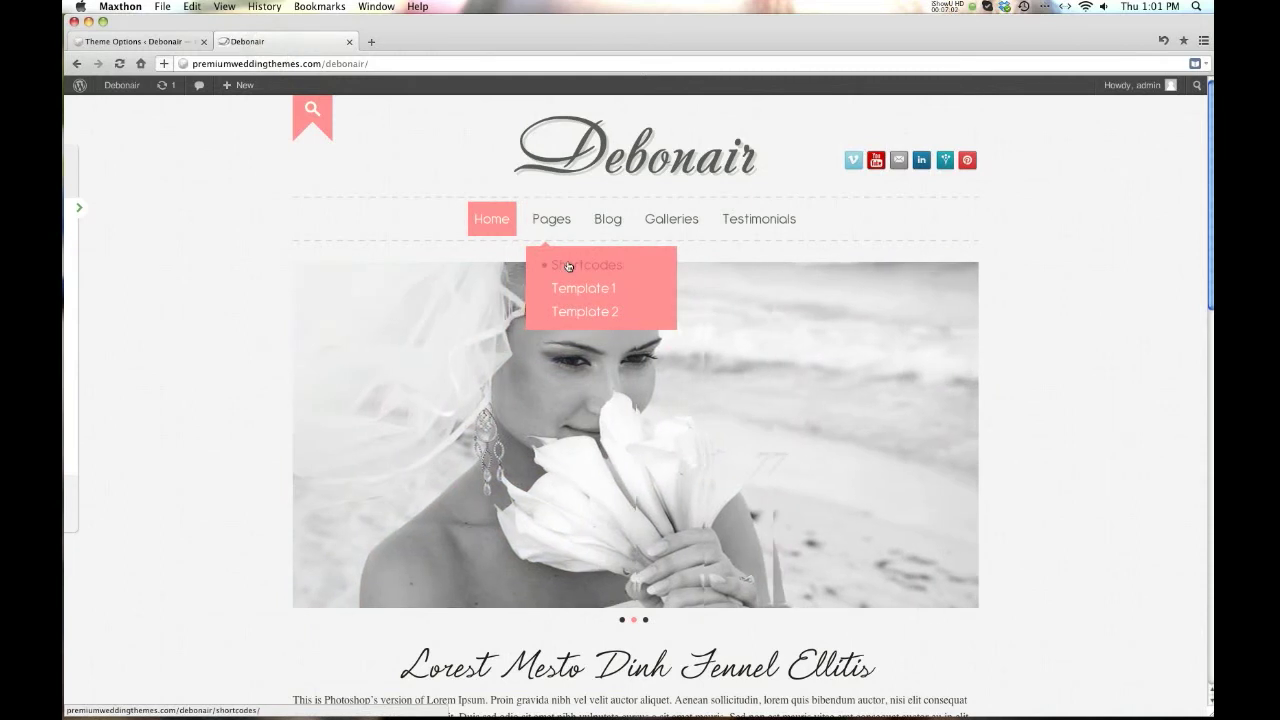
left_click(568, 266)
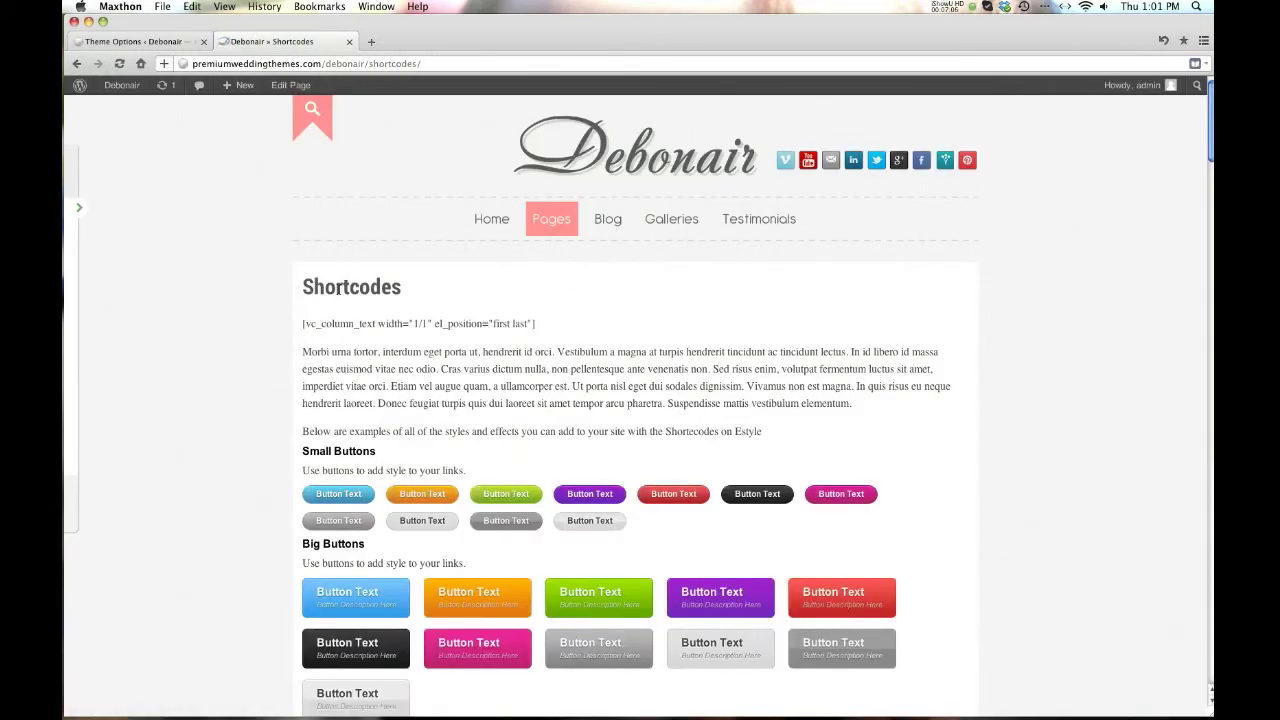
Examine the page title and section headings on the live Shortcodes page, and review the matching heading font, color and size options.
double_click(338, 287)
scroll(338, 287, "down", 5)
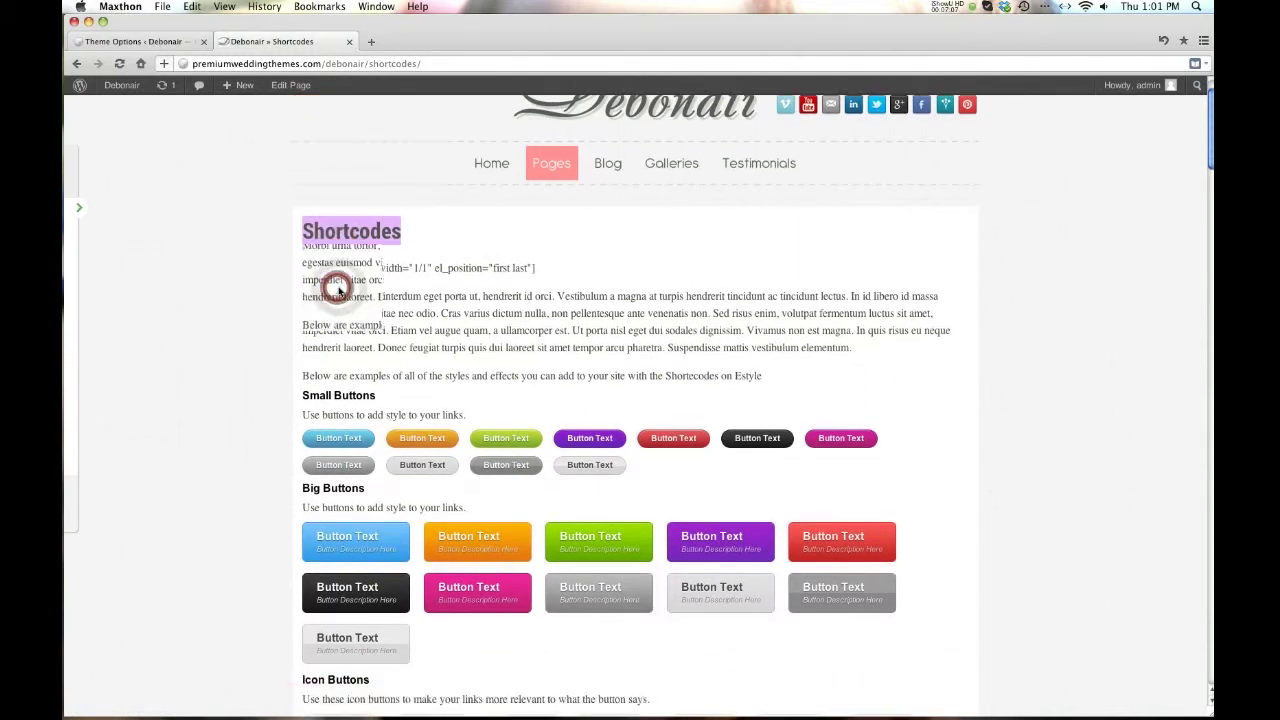
triple_click(336, 285)
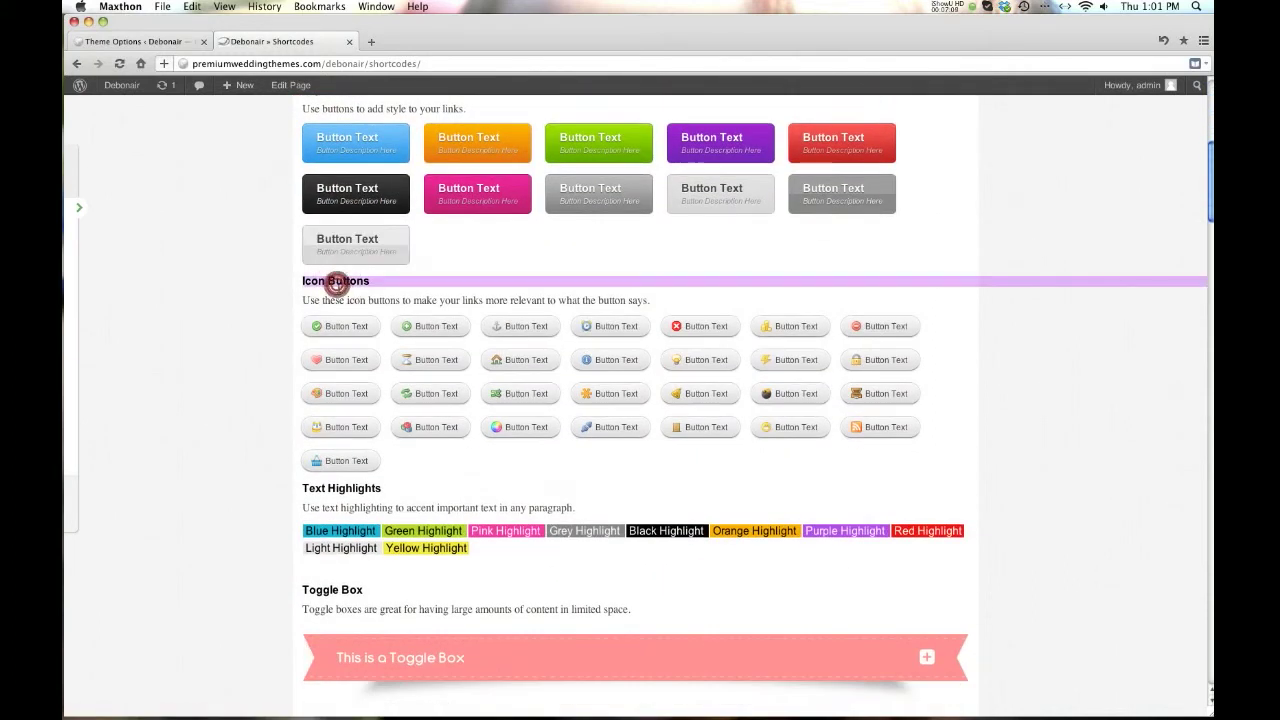
left_click(175, 43)
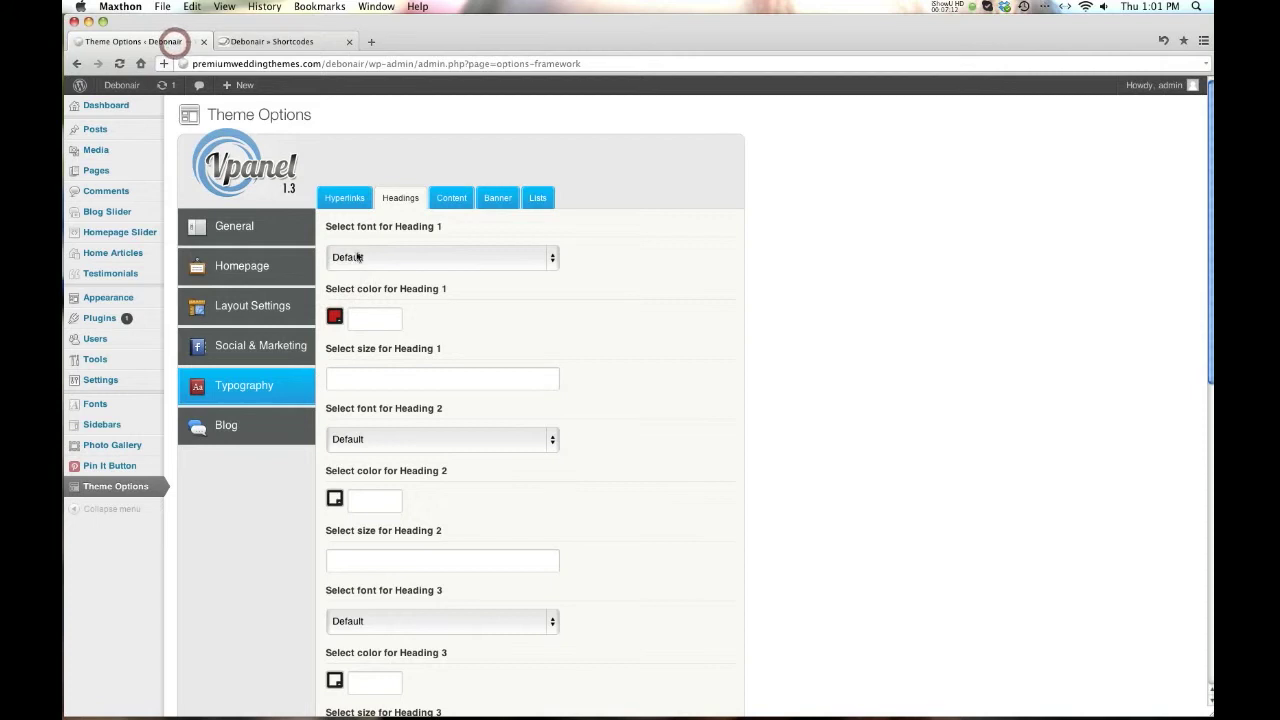
scroll(380, 274, "down", 1)
scroll(377, 303, "down", 2)
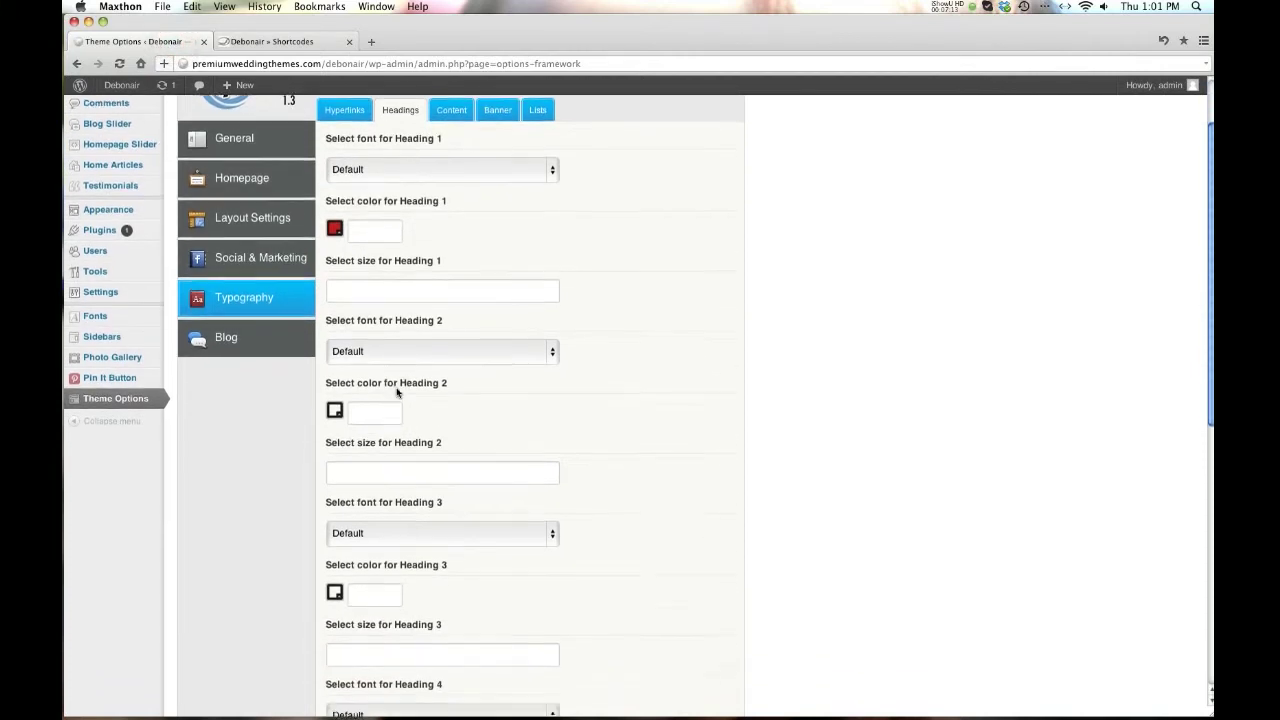
scroll(371, 406, "up", 4)
Open the paragraph content typography settings and check which body text they control on the live Shortcodes page.
left_click(452, 199)
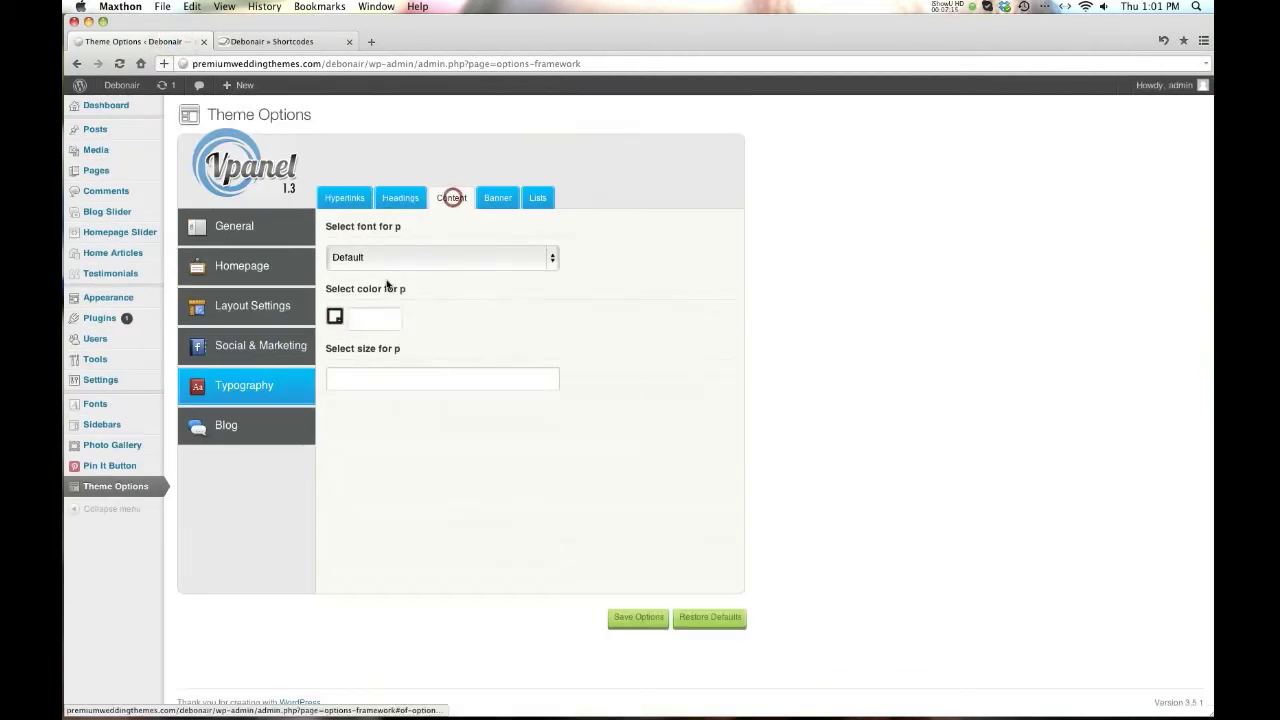
left_click(281, 42)
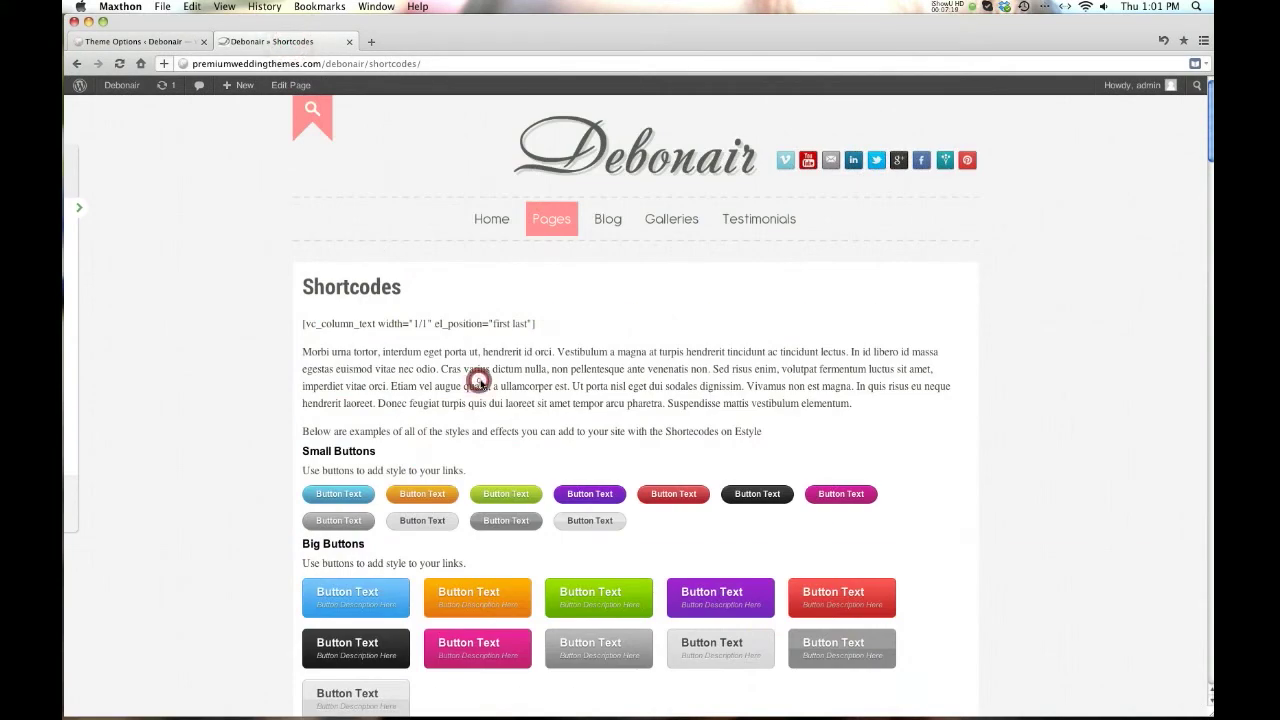
triple_click(852, 403)
triple_click(305, 352)
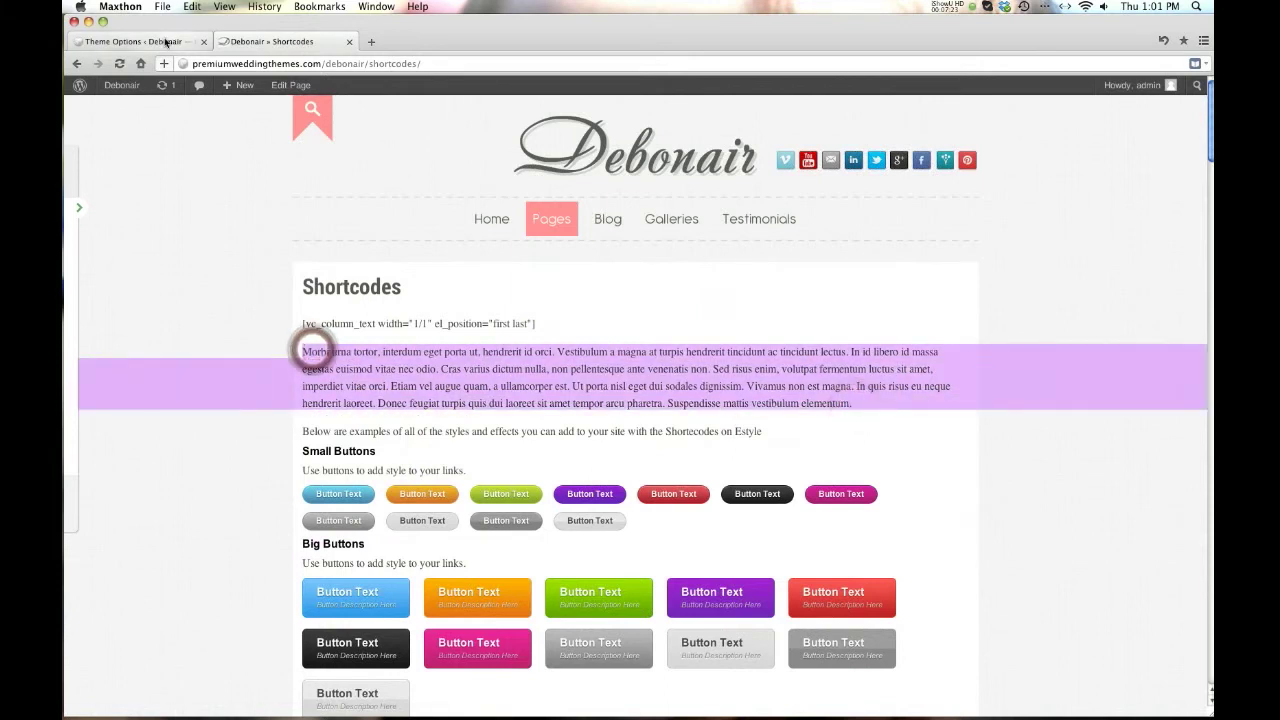
left_click(166, 42)
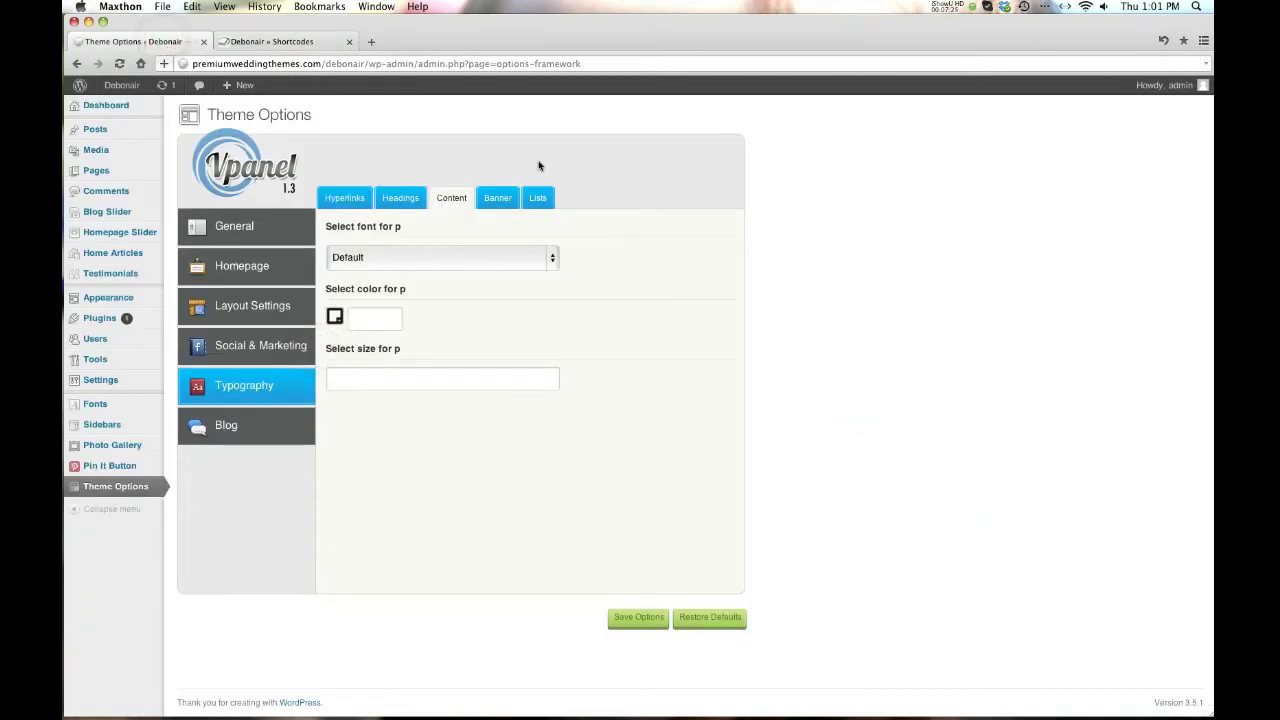
Open the homepage banner typography settings and check the banner title and text on the live homepage.
left_click(497, 198)
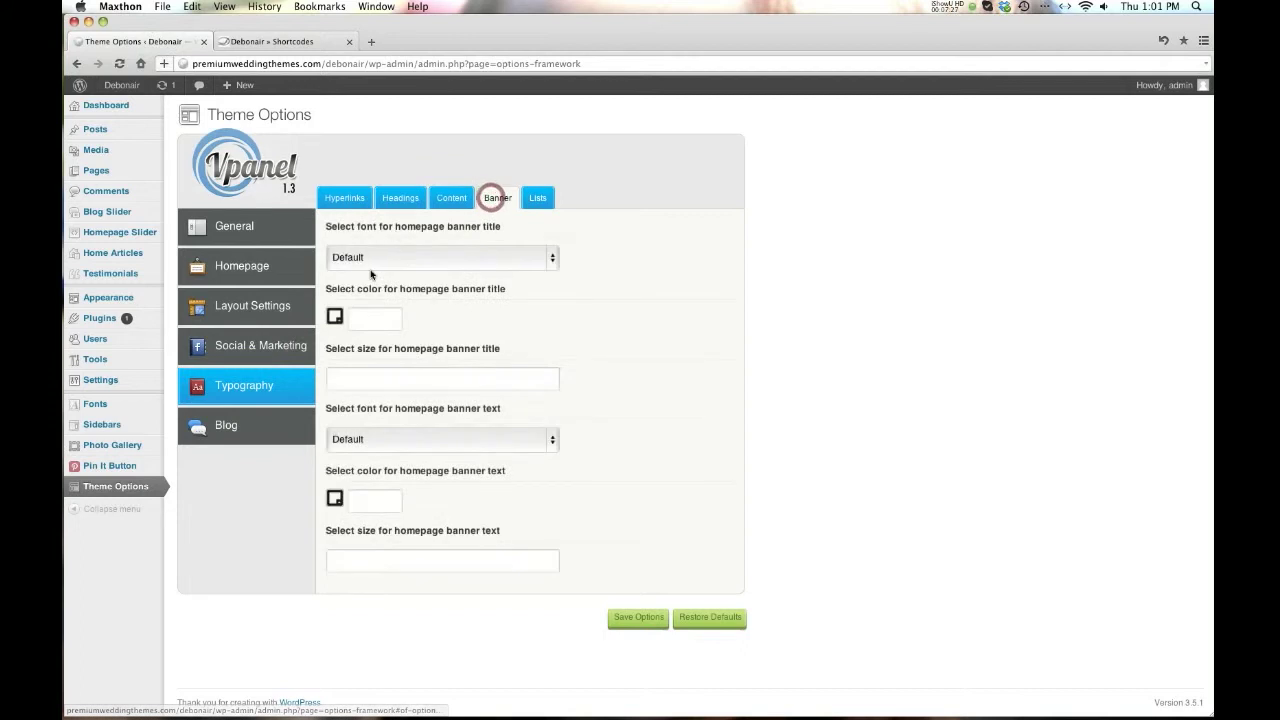
left_click(292, 41)
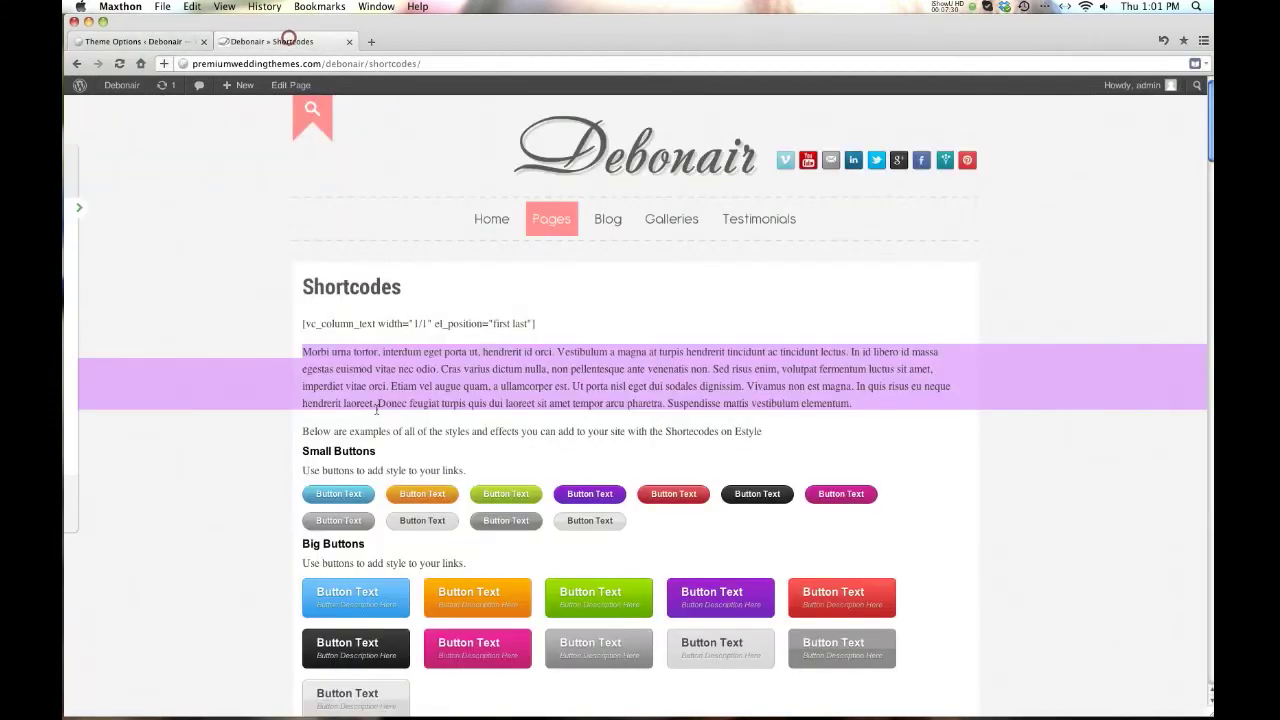
left_click(491, 219)
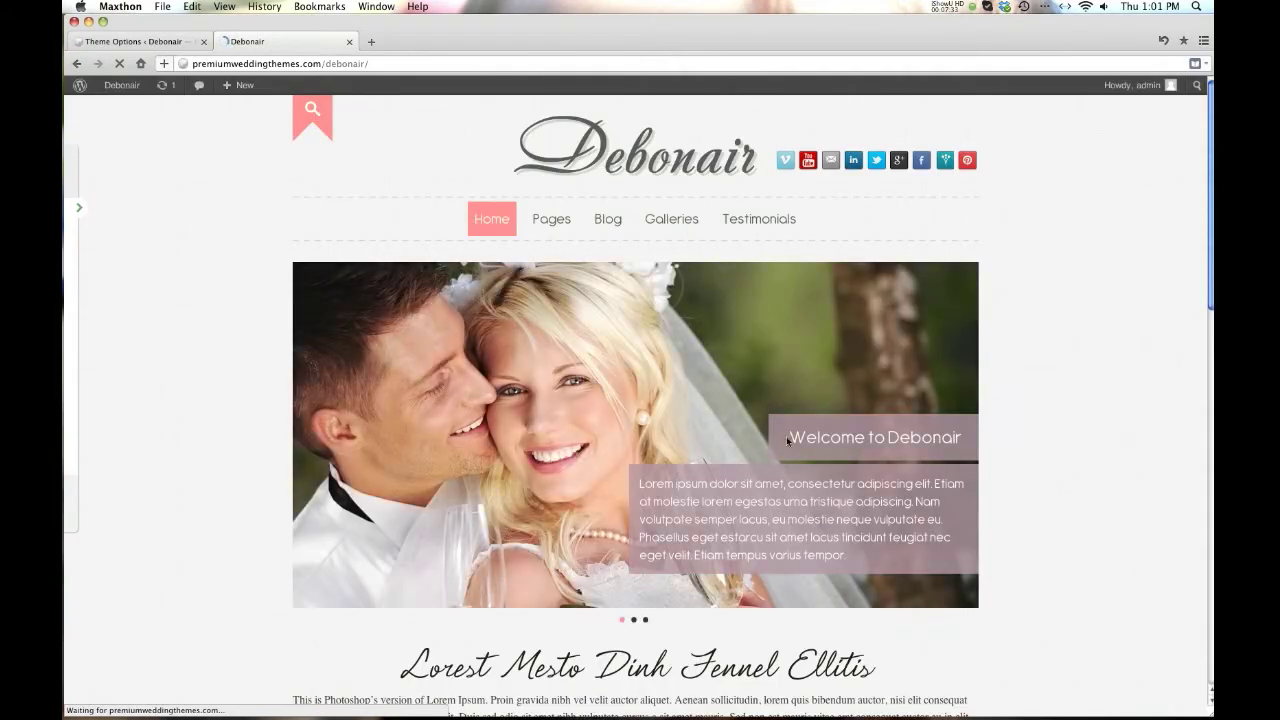
left_click_drag(782, 433, 945, 438)
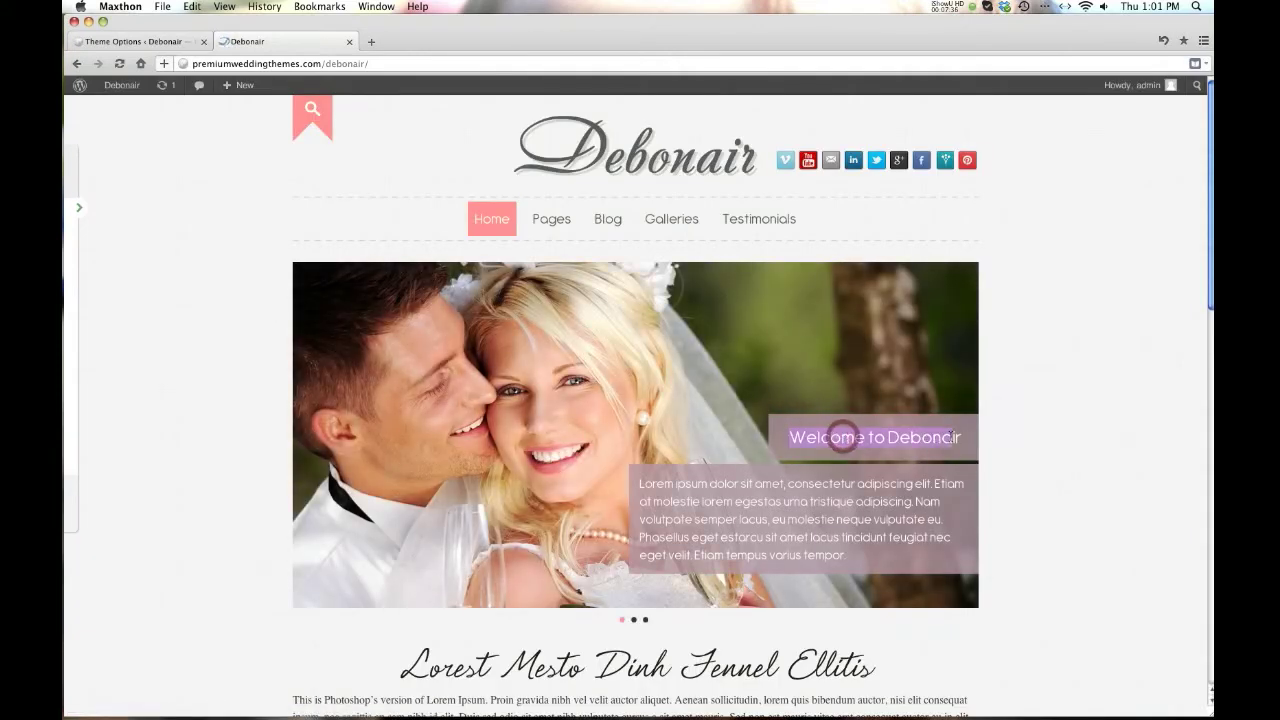
left_click_drag(846, 556, 611, 502)
left_click(727, 497)
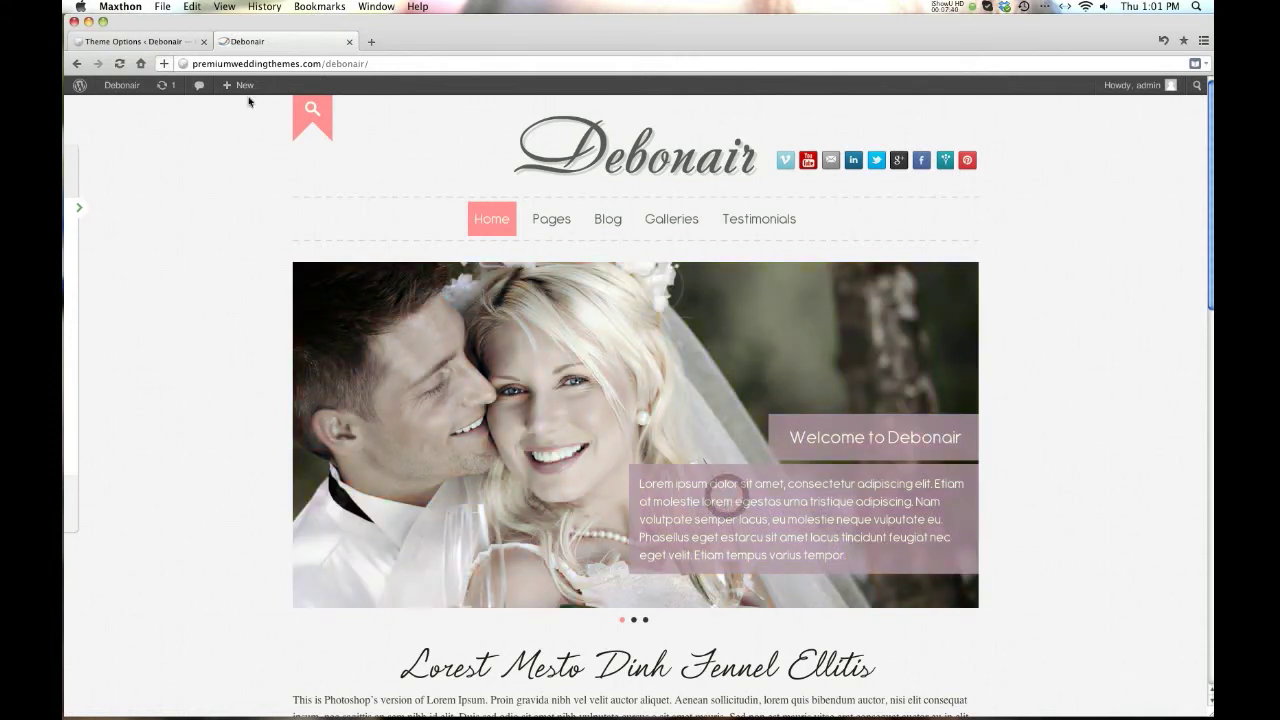
left_click(149, 43)
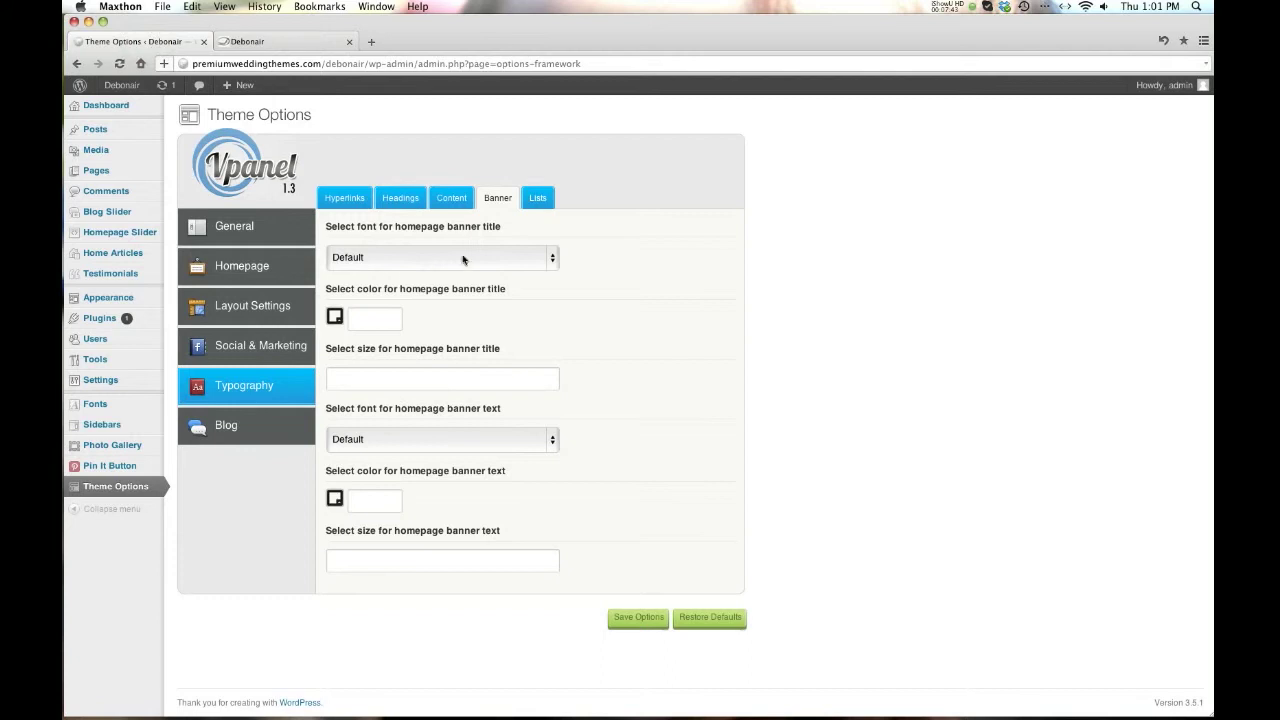
Review the list typography settings, covering color, text size, available bullet types and the required bullet image size.
left_click(532, 203)
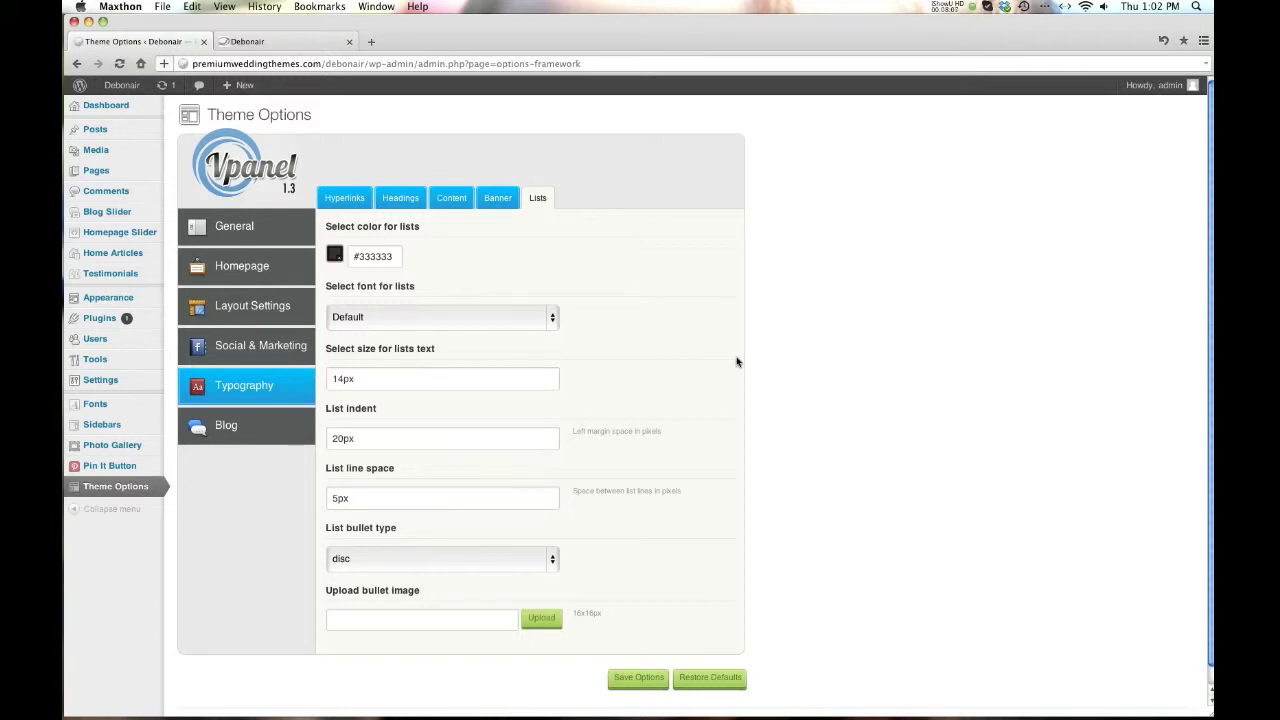
double_click(370, 258)
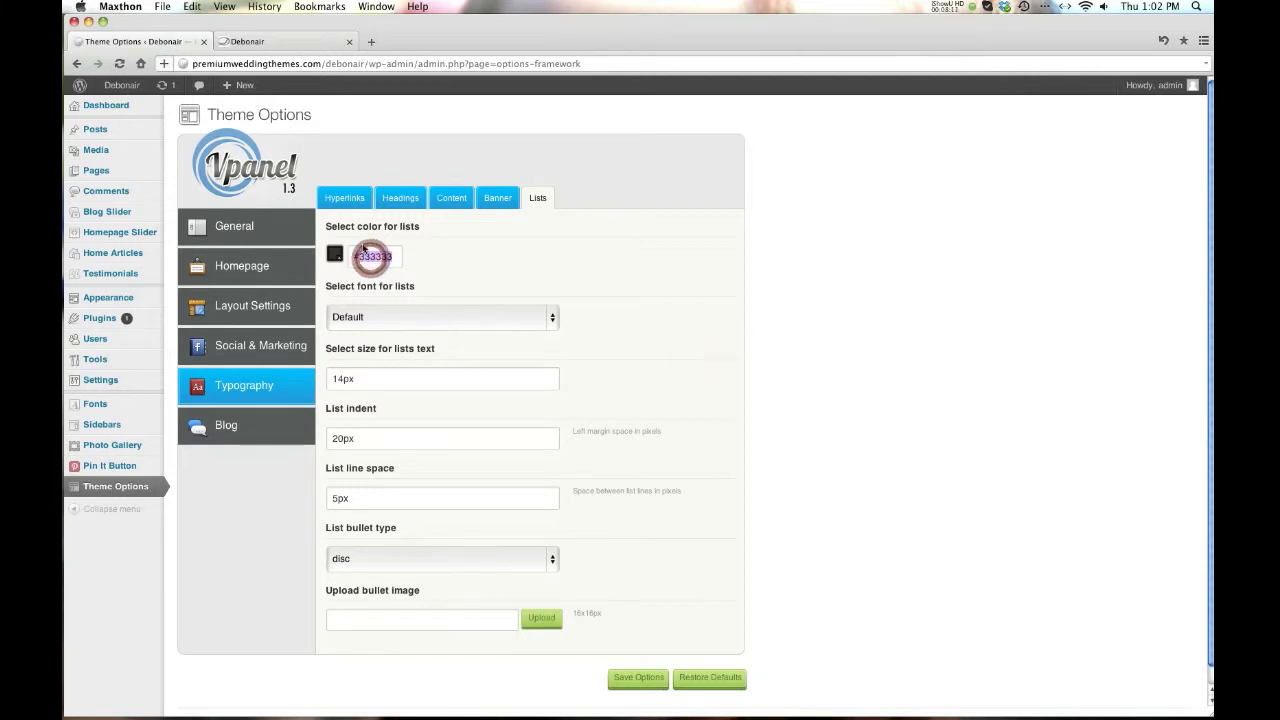
double_click(360, 379)
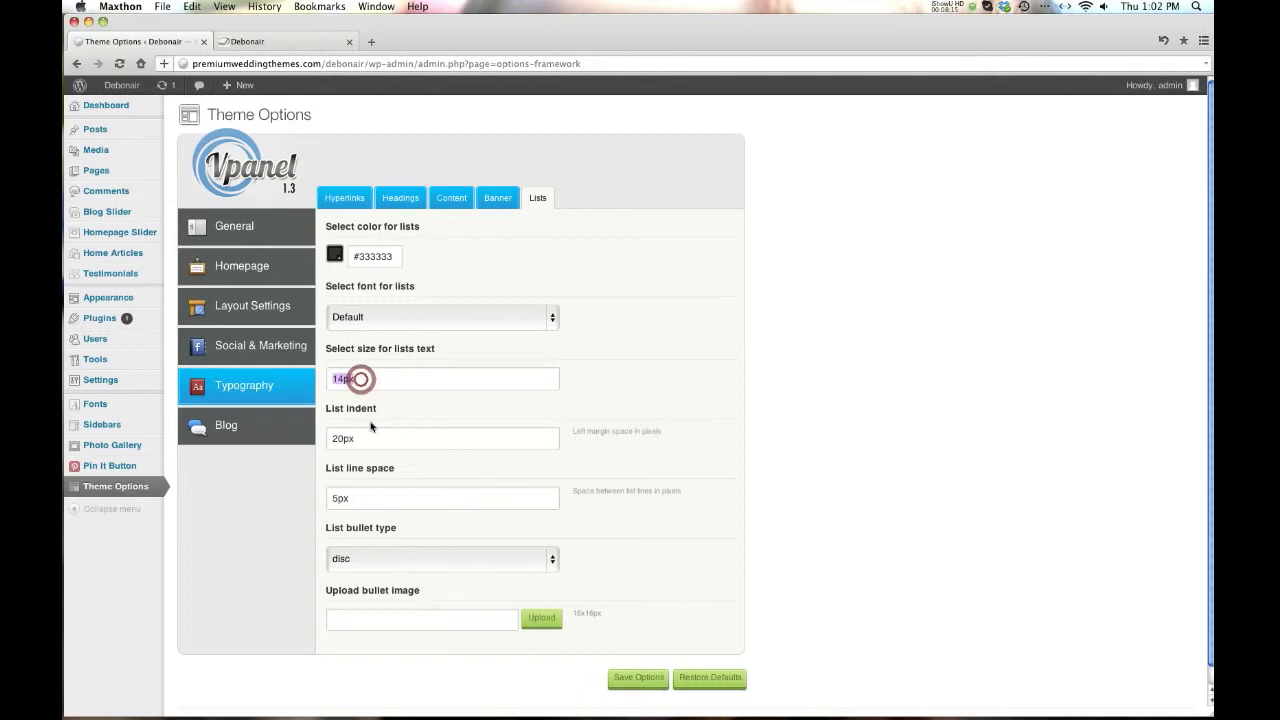
left_click(383, 562)
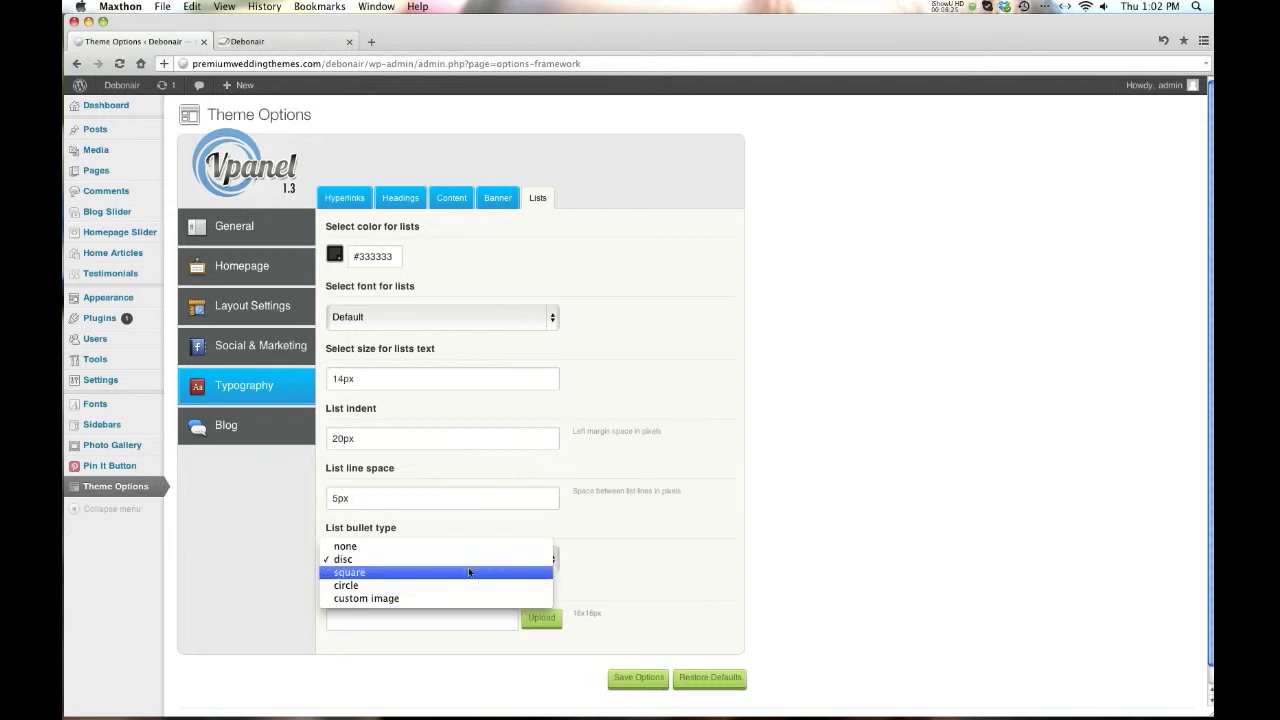
left_click(787, 547)
left_click_drag(598, 613, 572, 618)
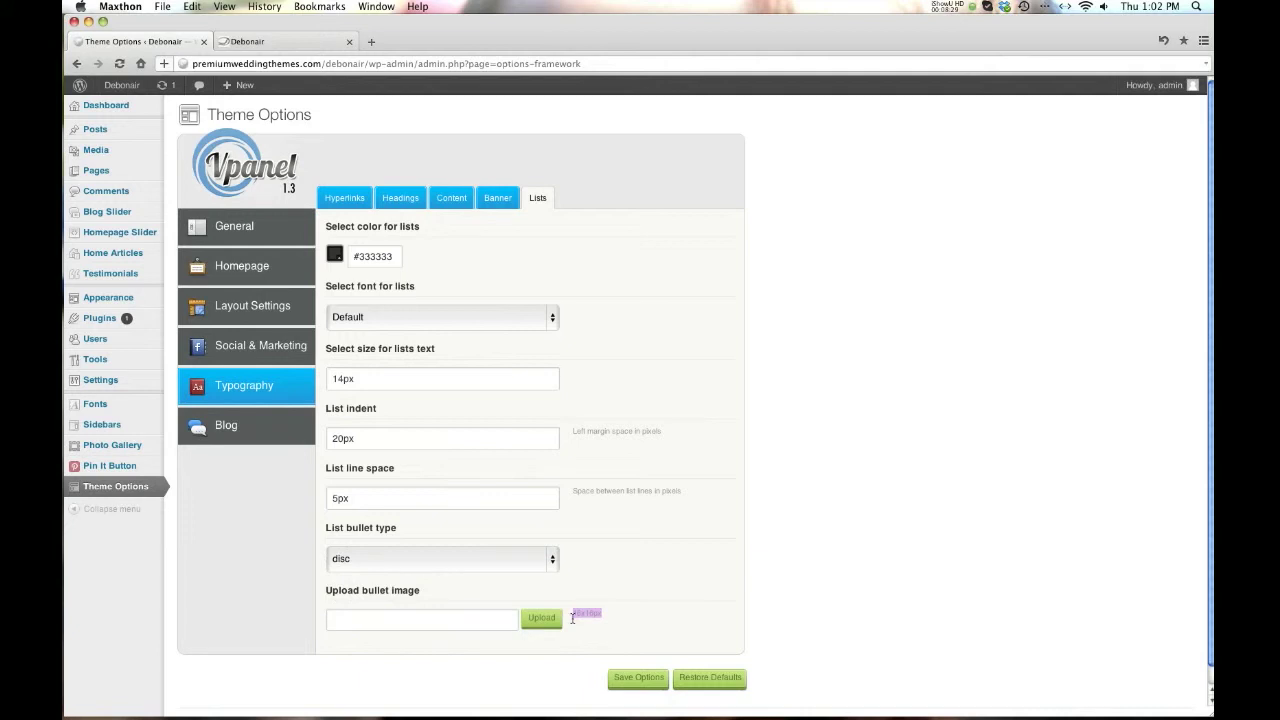
Open the blog's footer faves settings and examine the "Don't Forget About These" section on the live Blog page.
left_click(287, 442)
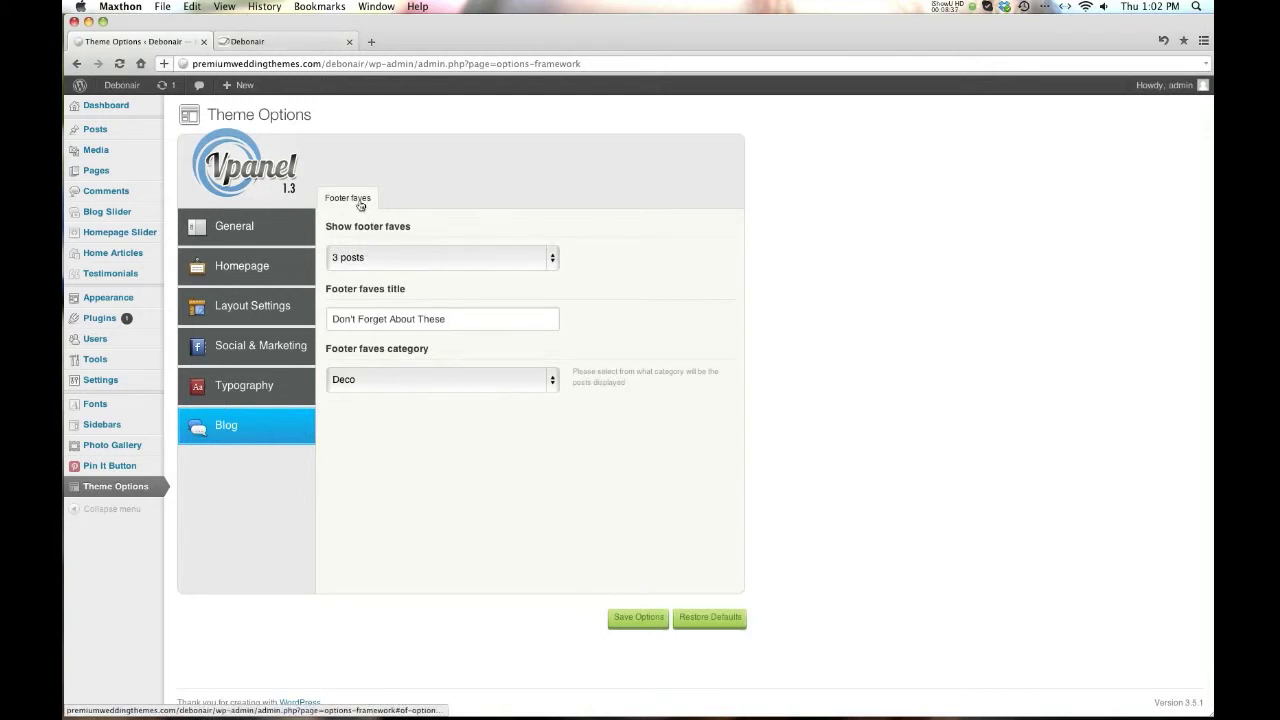
left_click(248, 41)
scroll(409, 243, "down", 10)
scroll(578, 366, "up", 10)
left_click(609, 219)
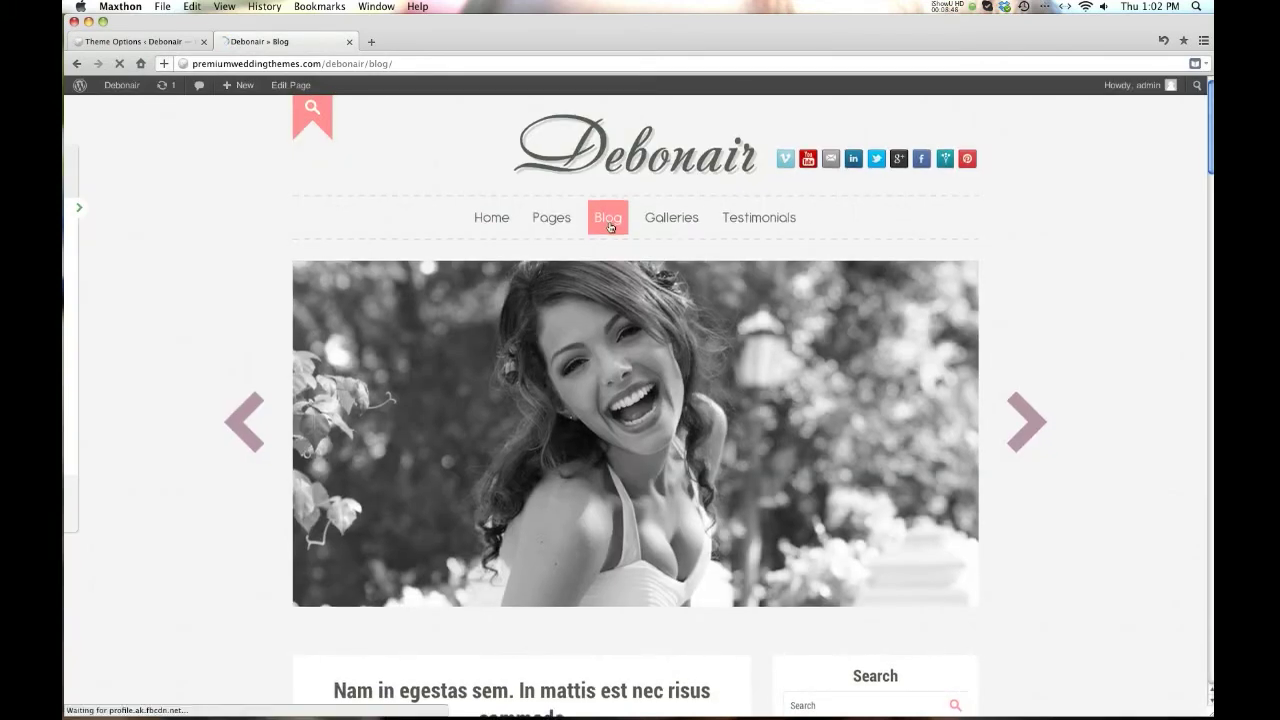
scroll(609, 222, "down", 5)
scroll(608, 227, "down", 6)
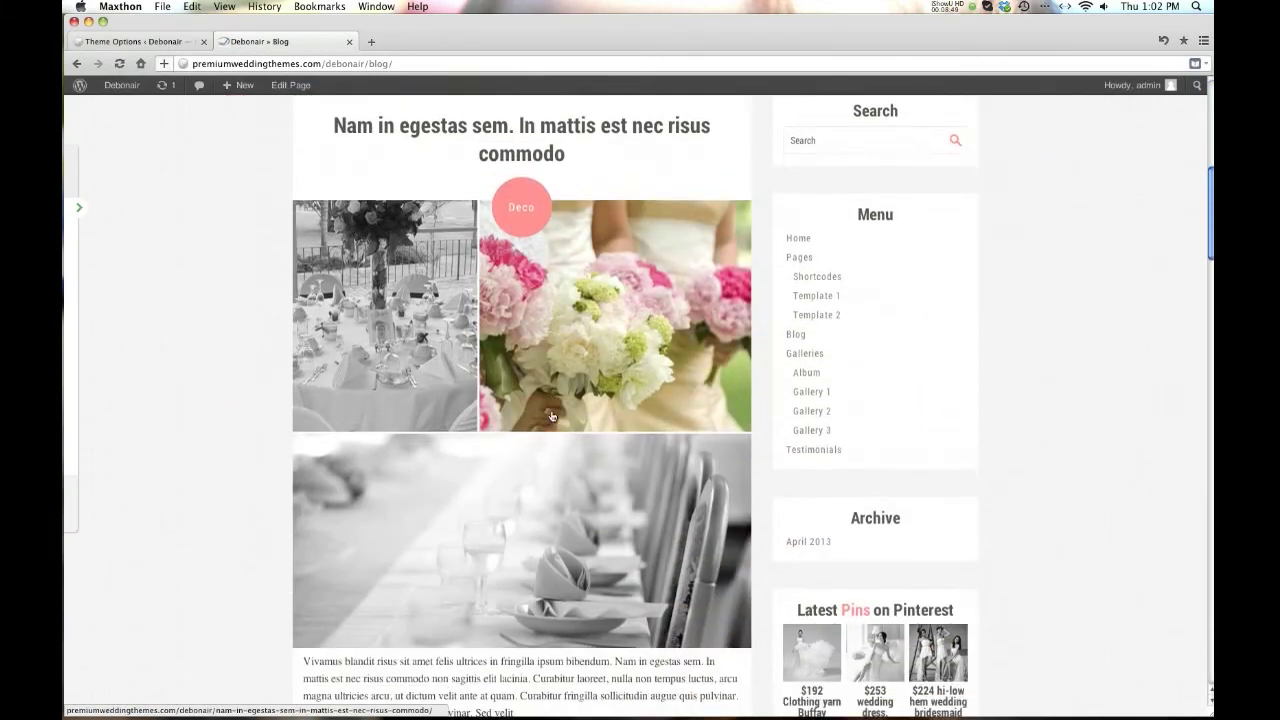
scroll(552, 416, "down", 16)
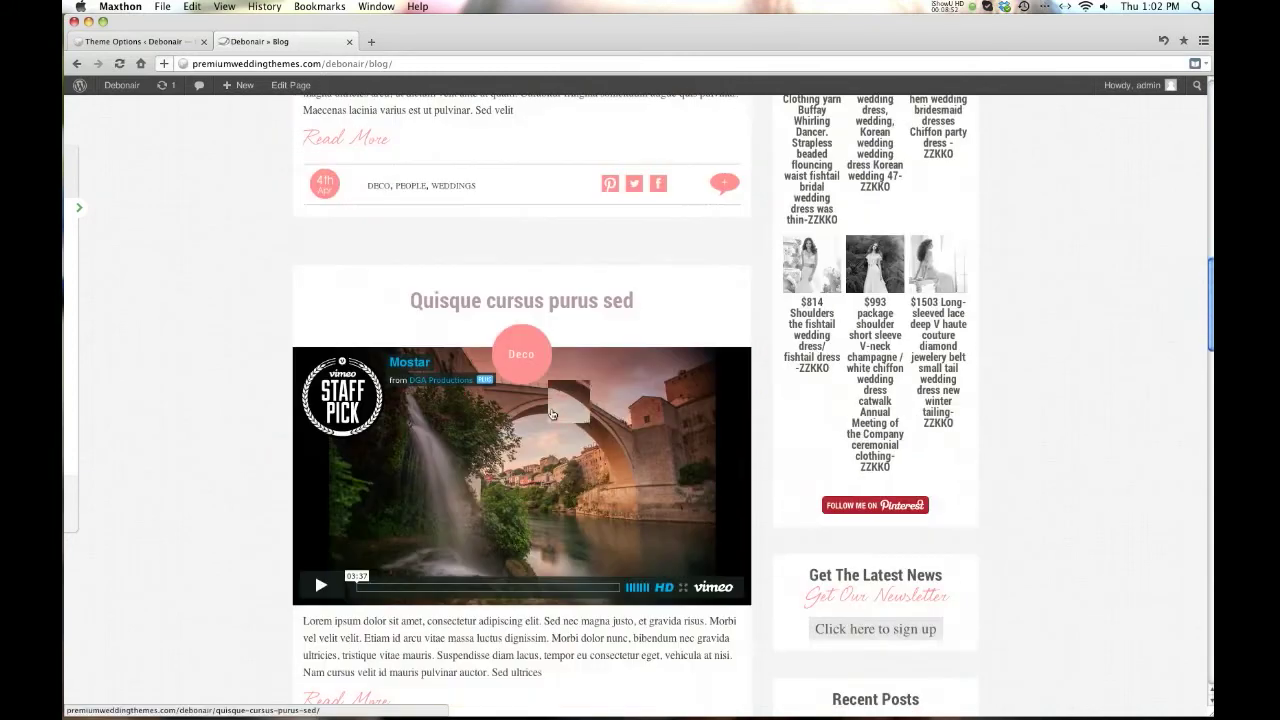
scroll(552, 414, "down", 13)
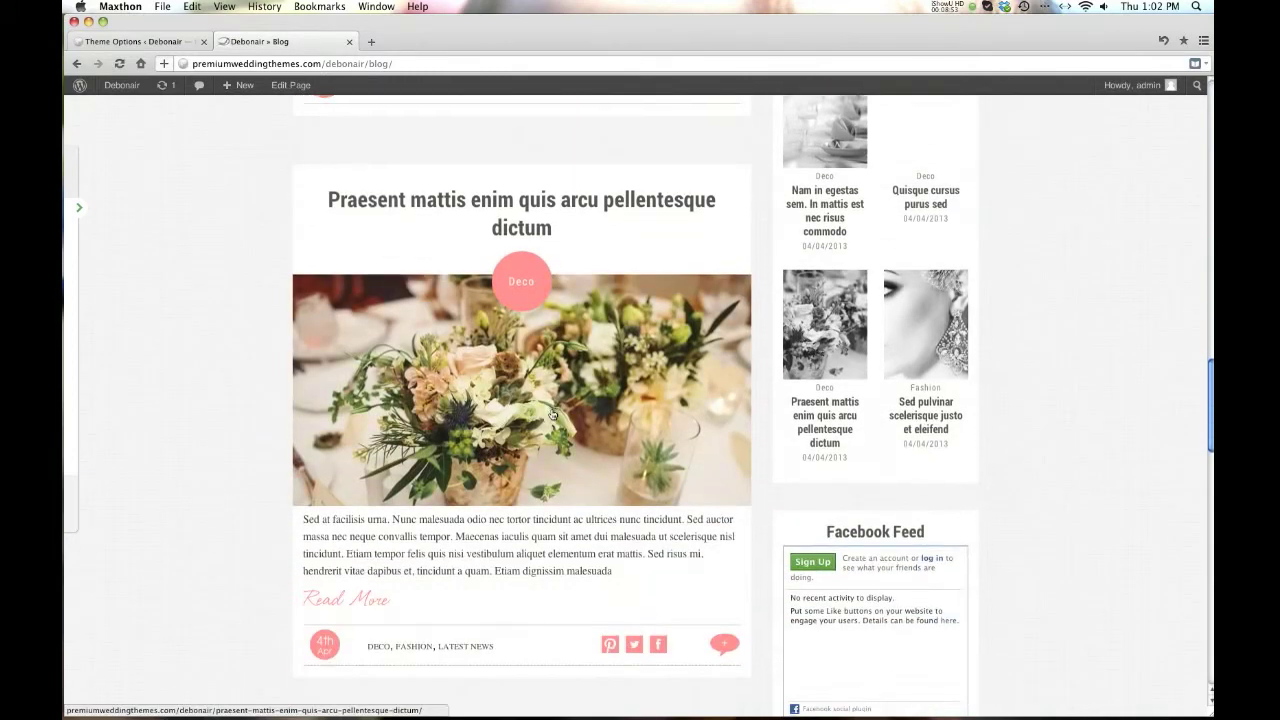
scroll(548, 408, "down", 8)
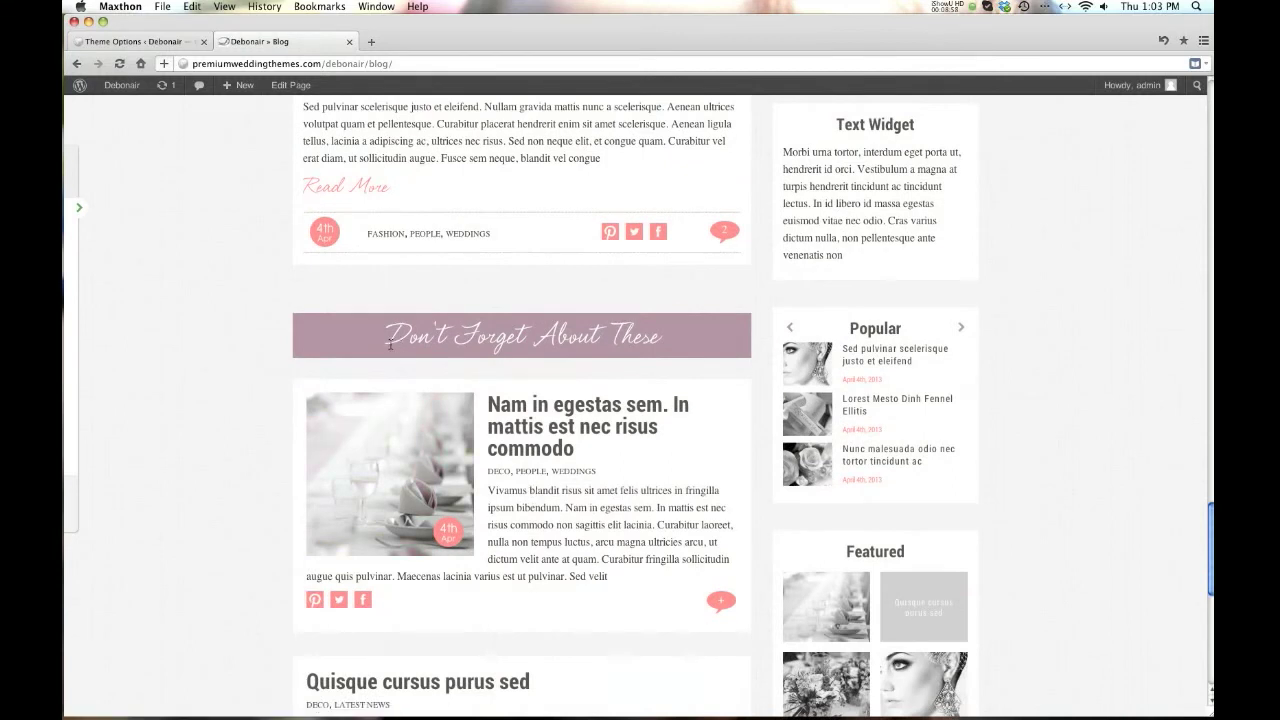
scroll(652, 347, "down", 7)
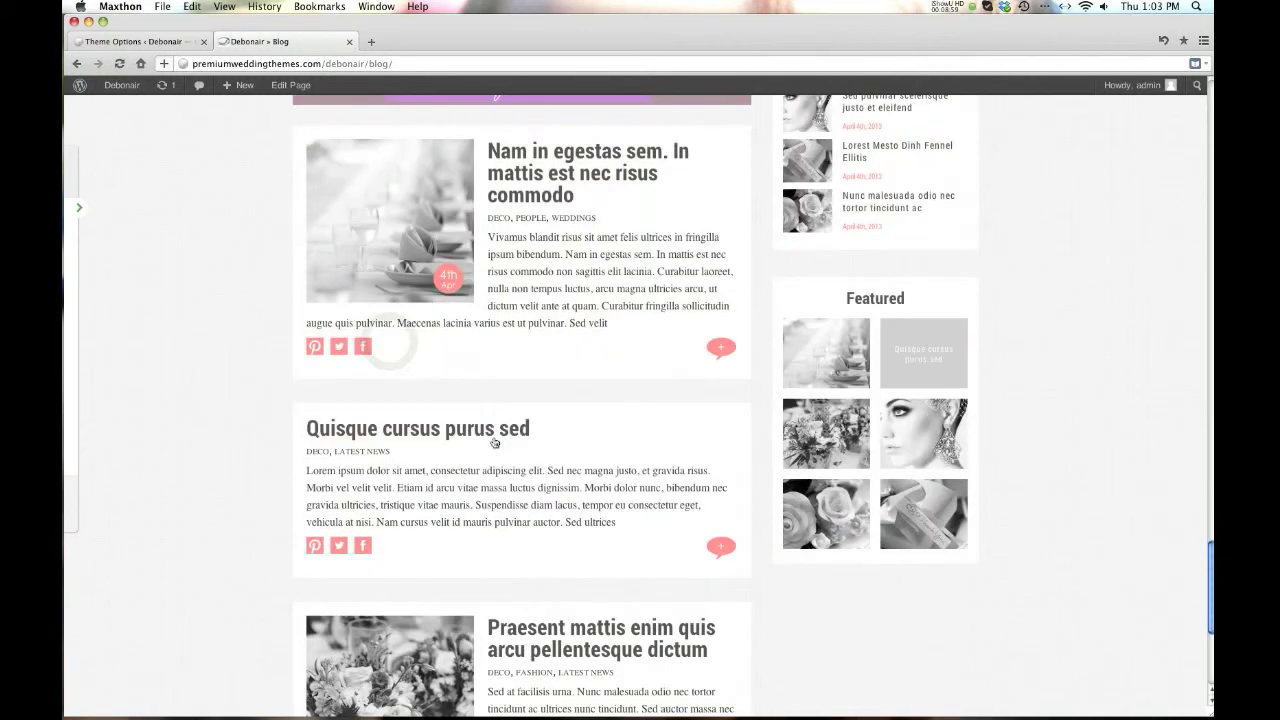
scroll(520, 591, "down", 2)
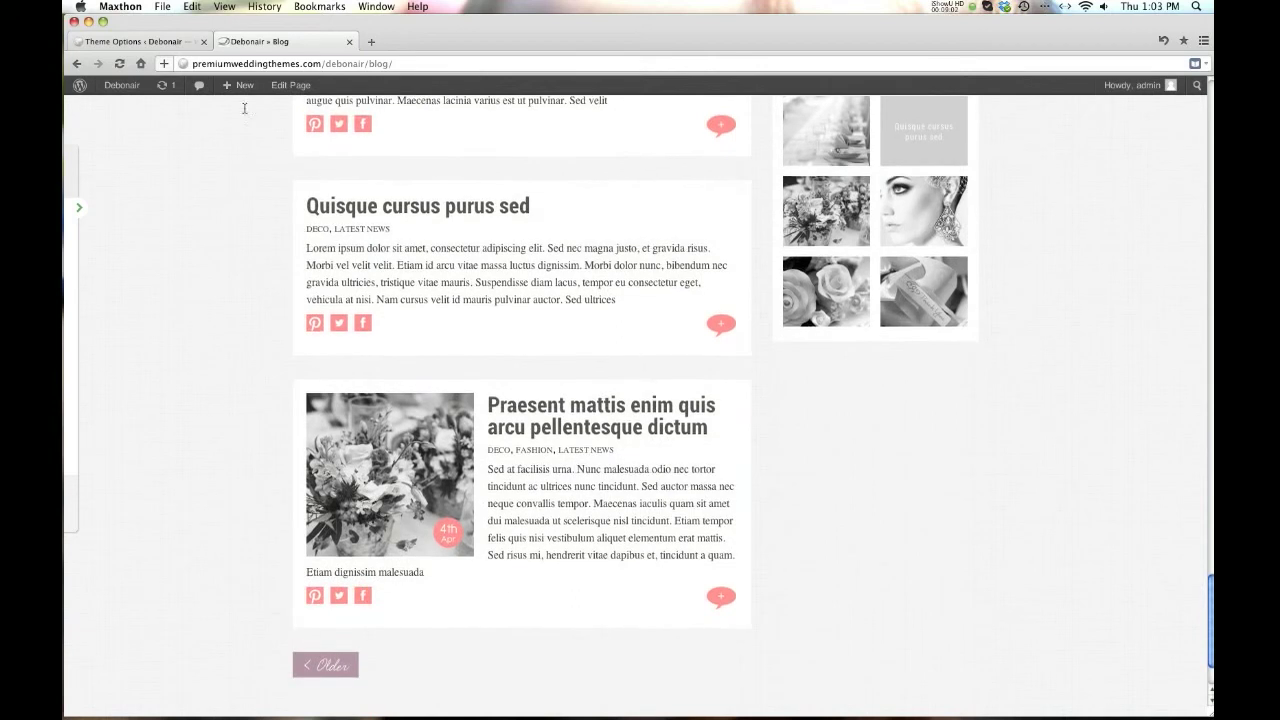
Try 6 posts for the footer faves, set them to Do not show instead, and check the footer faves title.
left_click(141, 41)
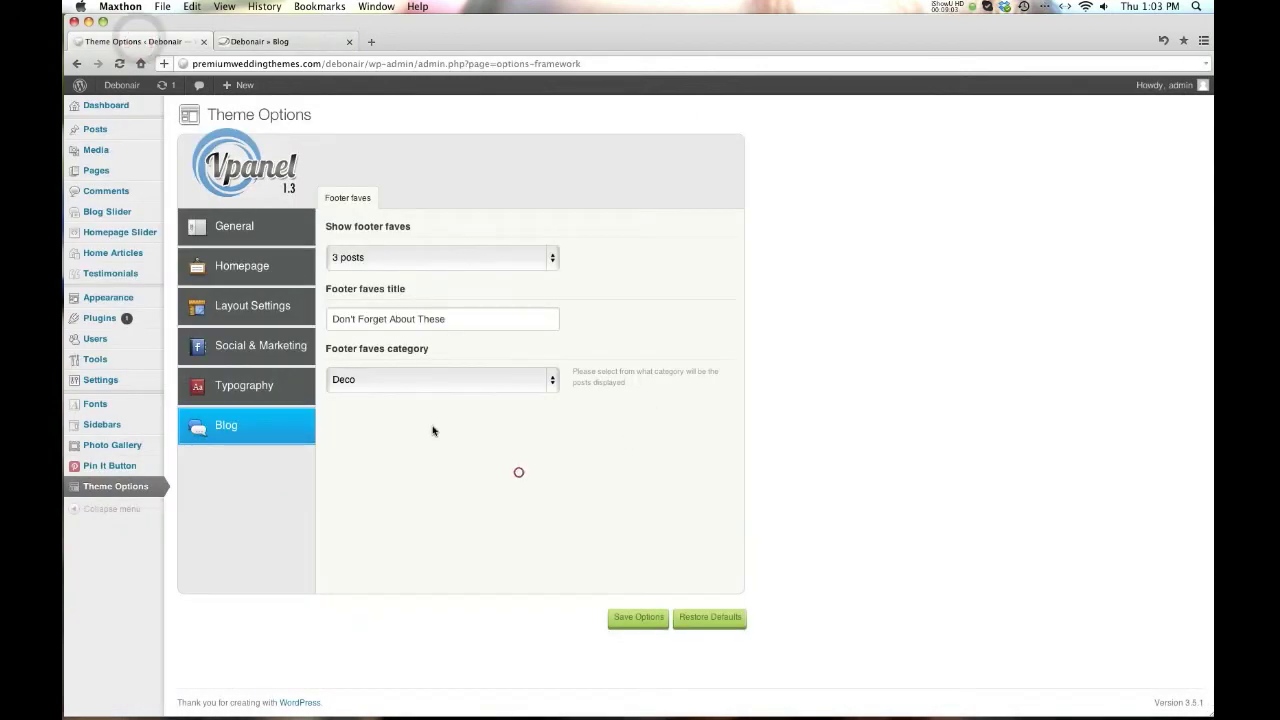
left_click(383, 266)
left_click(380, 271)
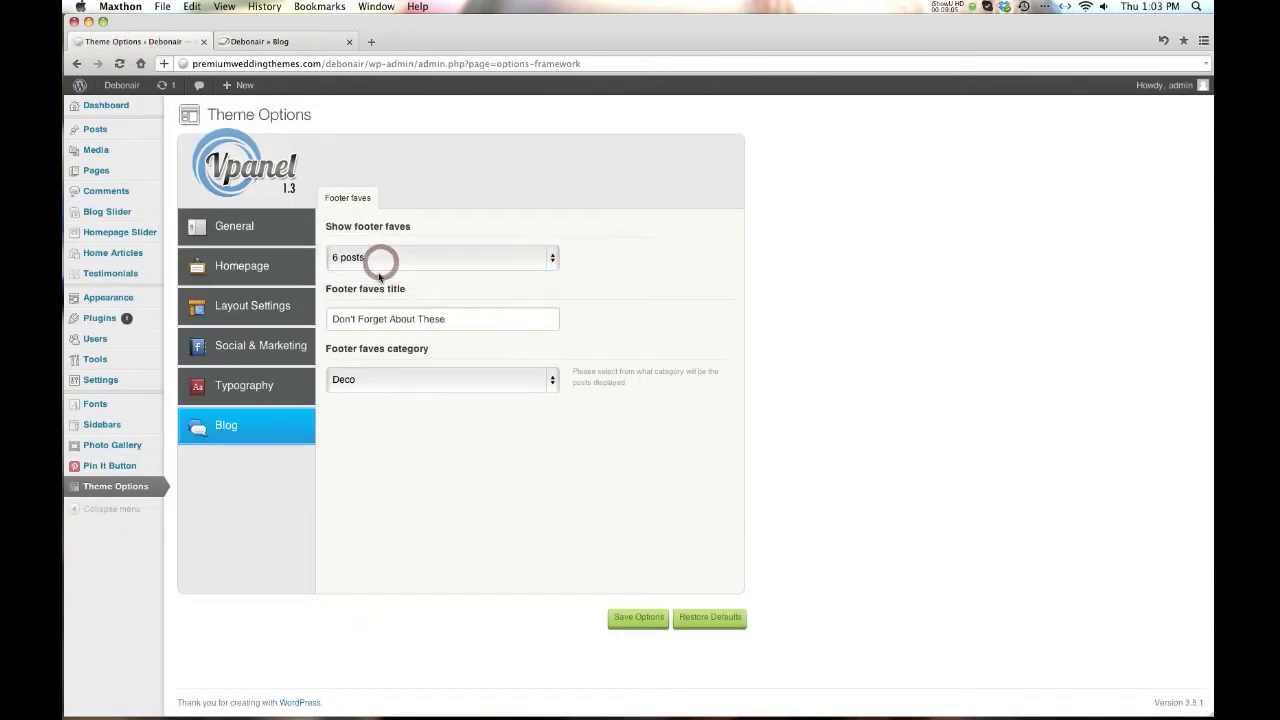
left_click(378, 256)
left_click(366, 232)
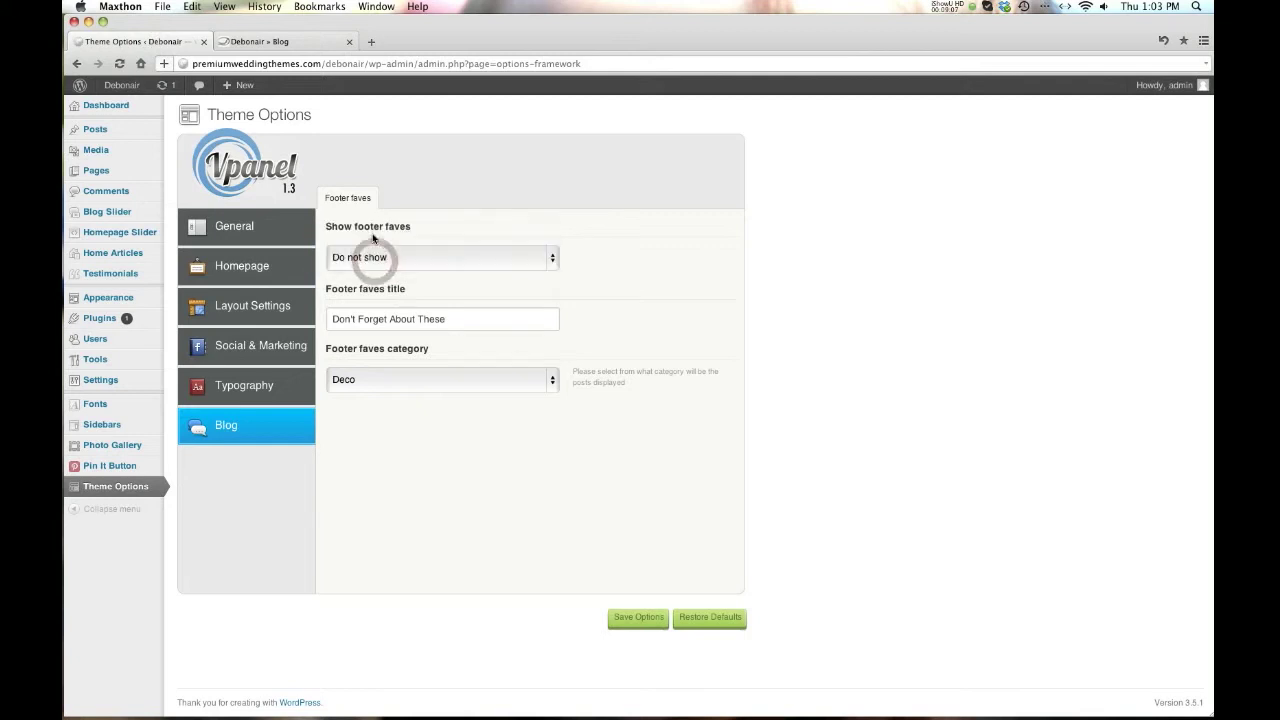
triple_click(452, 319)
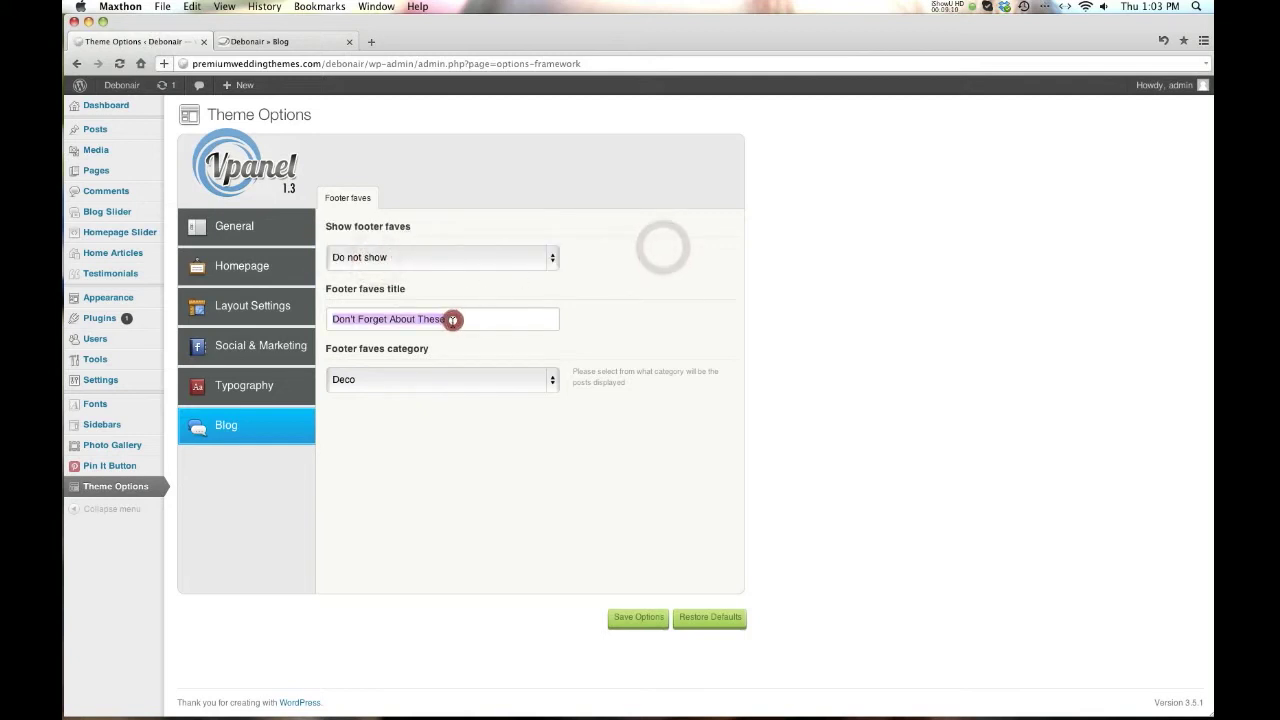
left_click(457, 485)
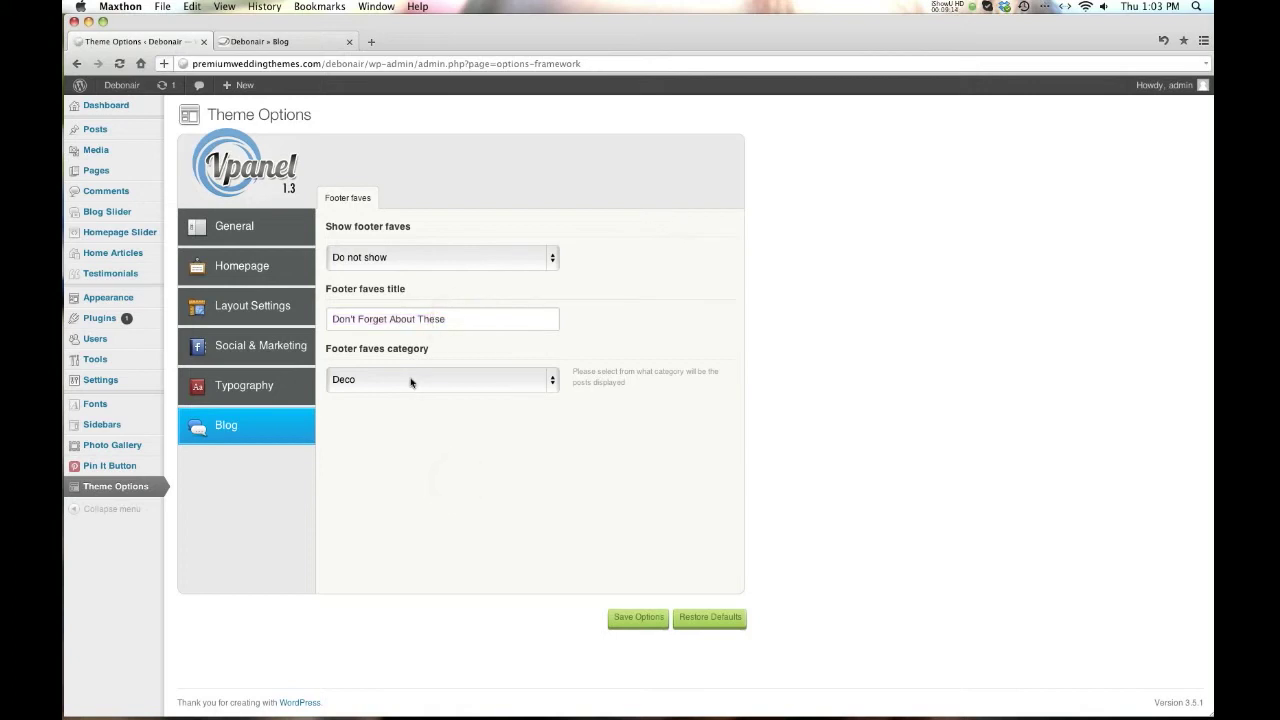
Try Fashion and Latest News as the footer faves category, and set the category back to Deco.
left_click(410, 381)
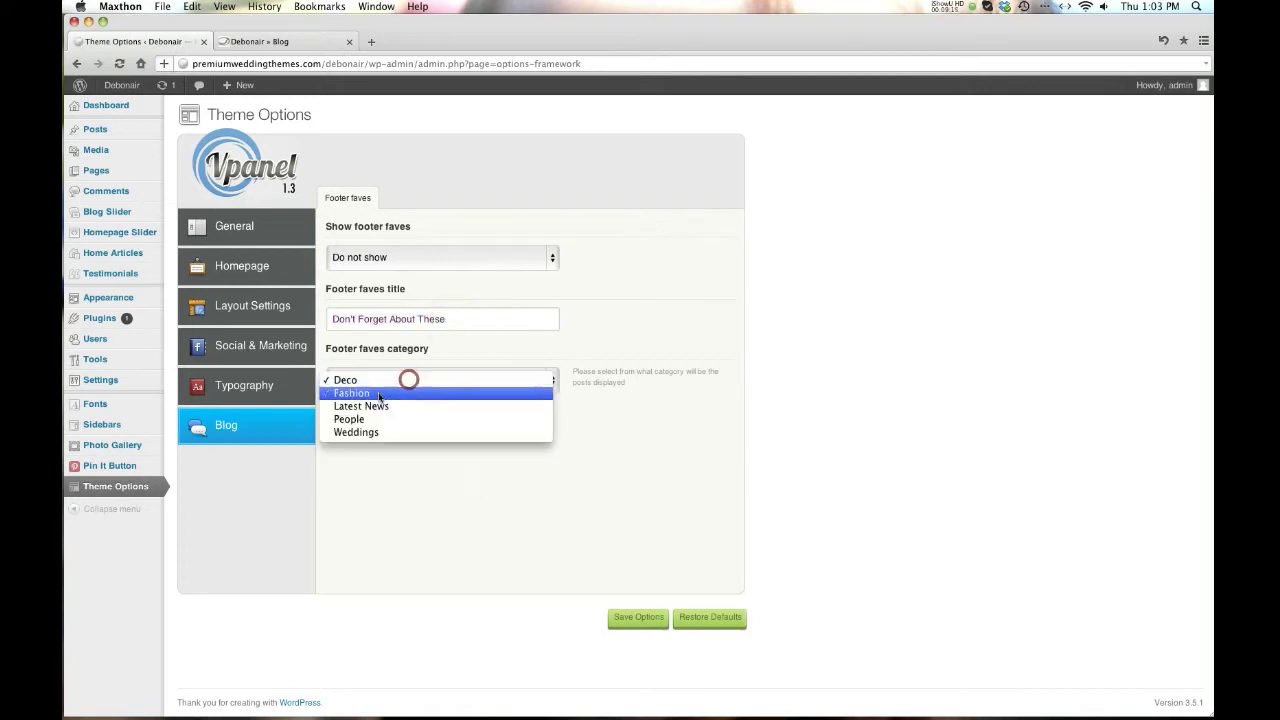
left_click(379, 394)
left_click(371, 386)
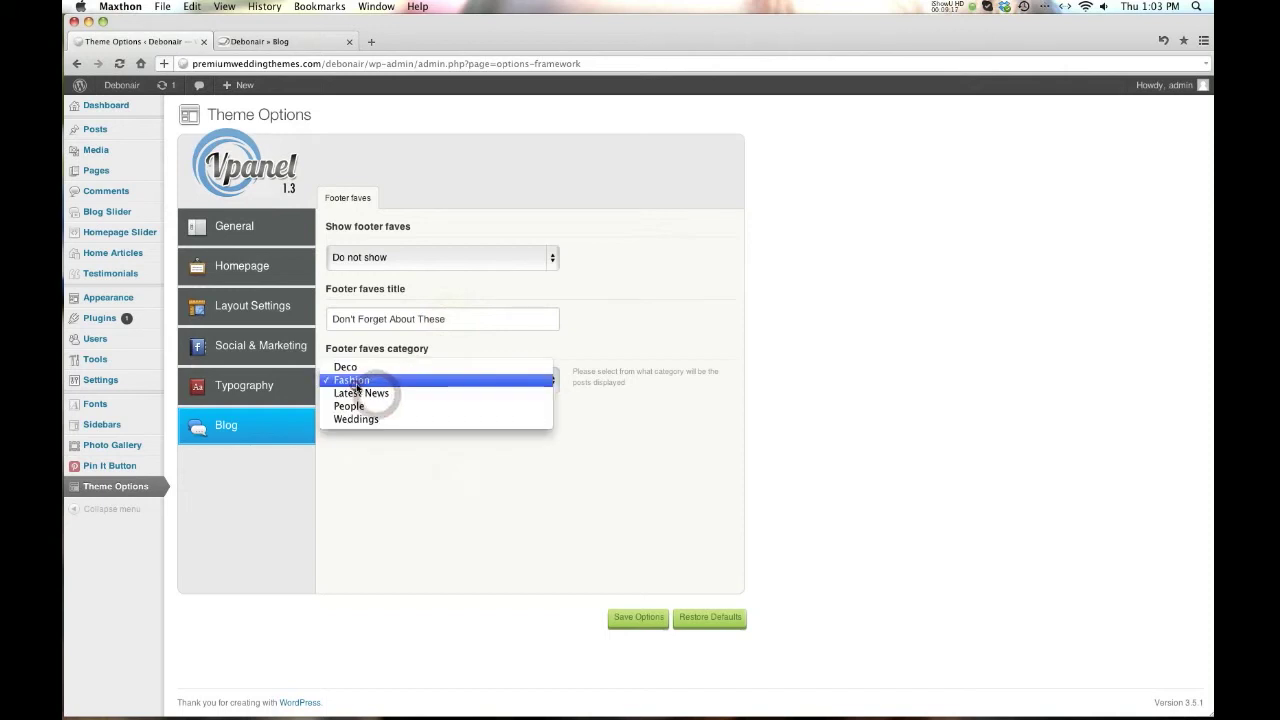
left_click(360, 394)
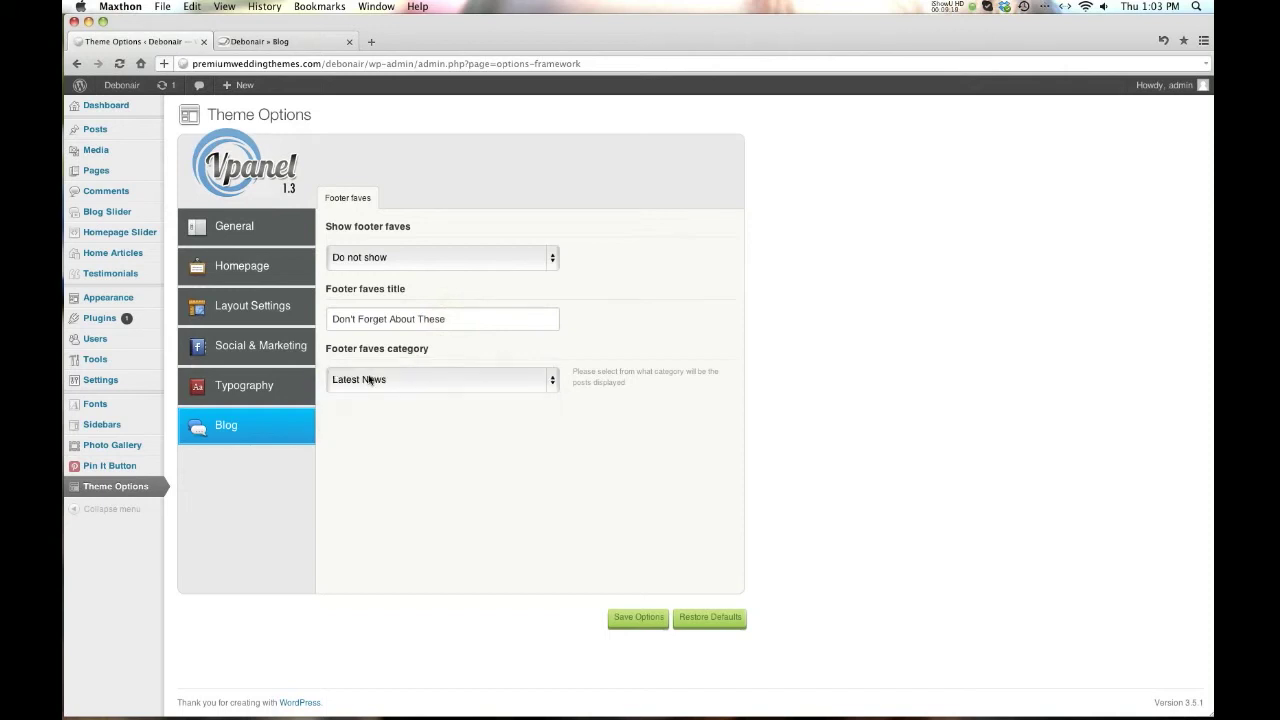
left_click(370, 381)
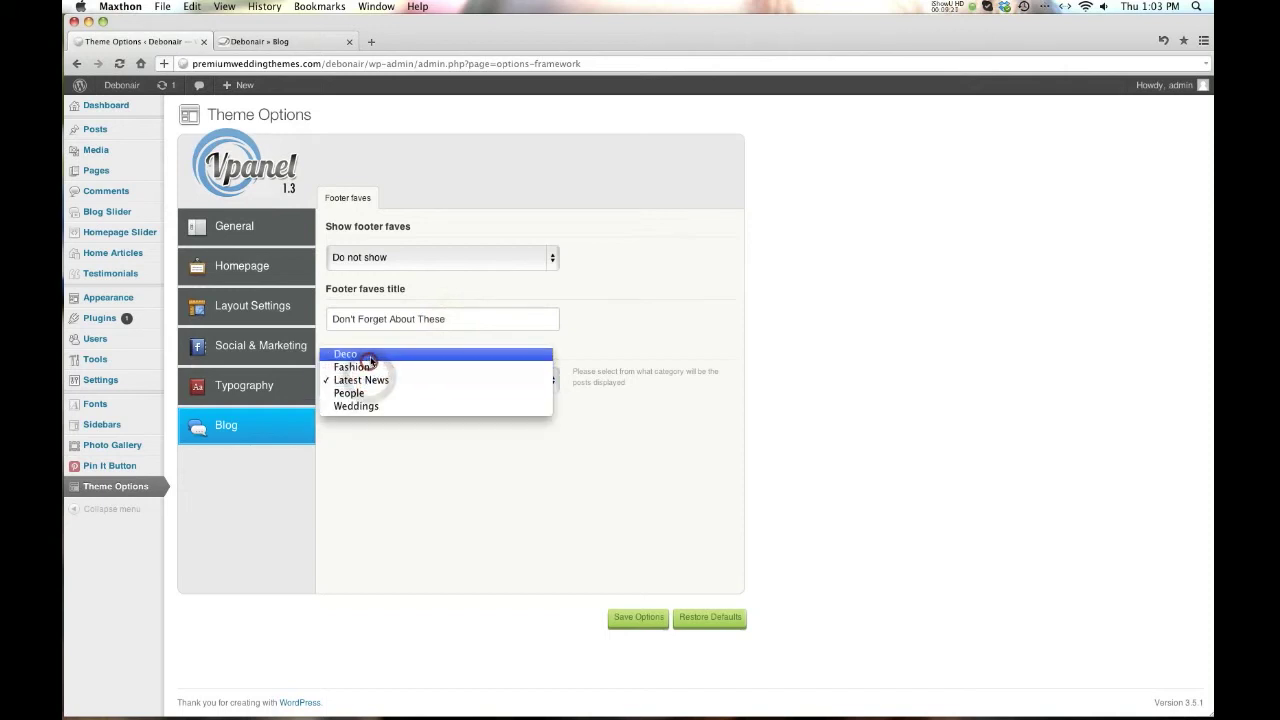
left_click(368, 355)
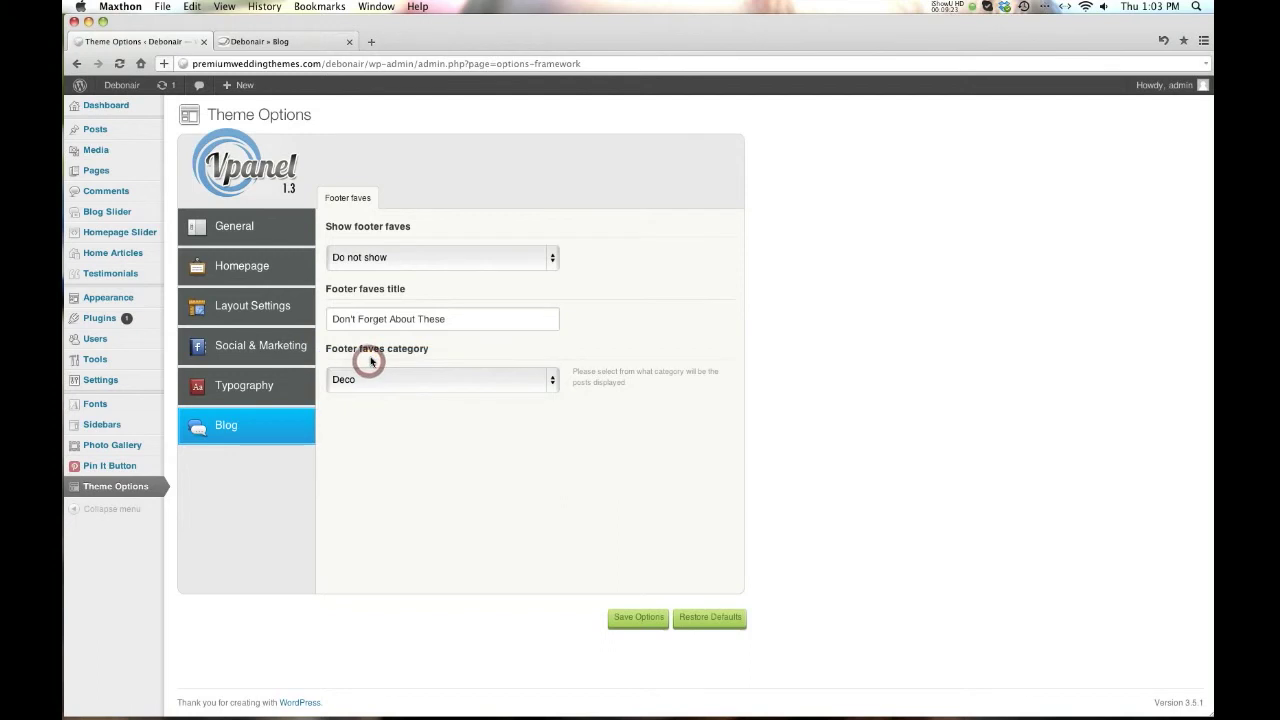
left_click(398, 424)
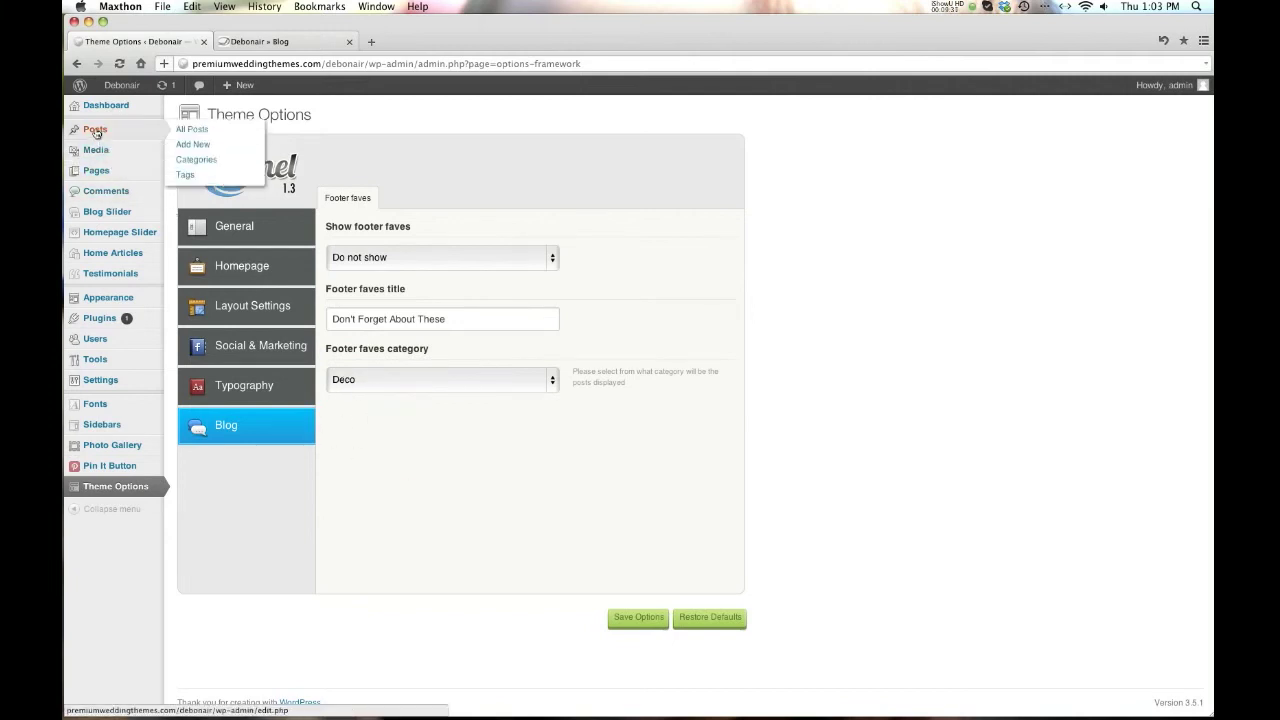
left_click(443, 505)
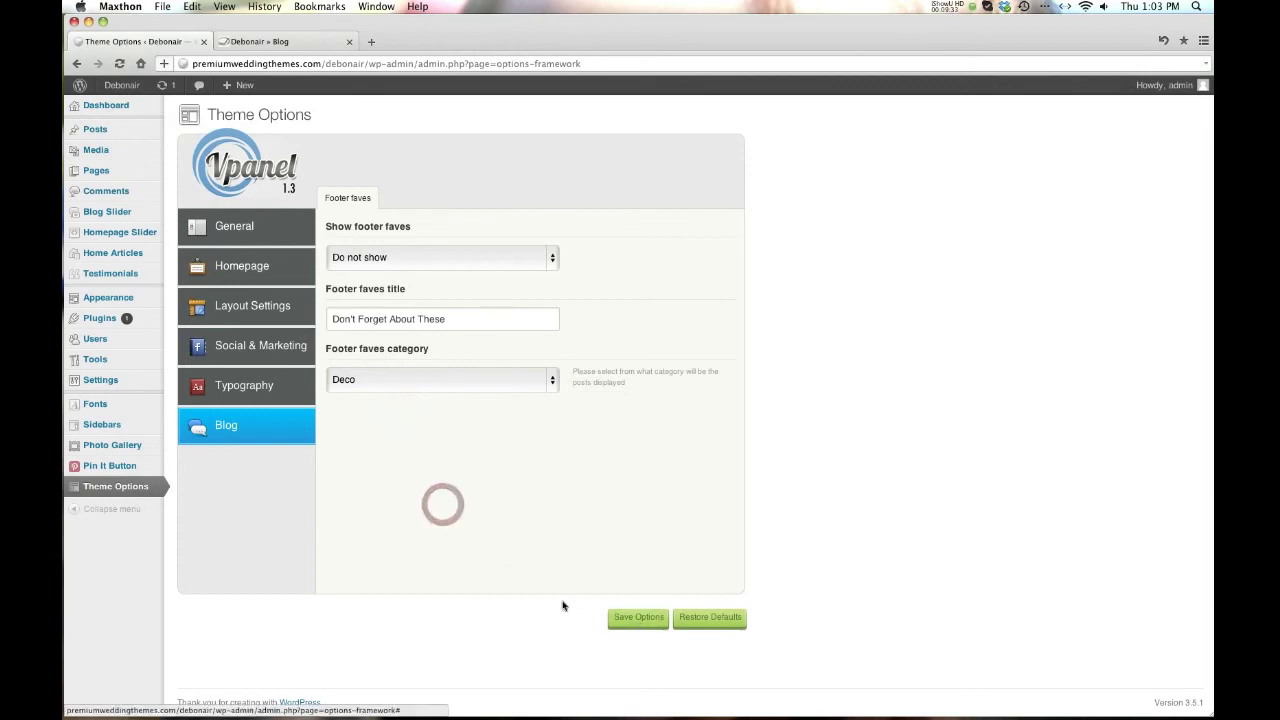